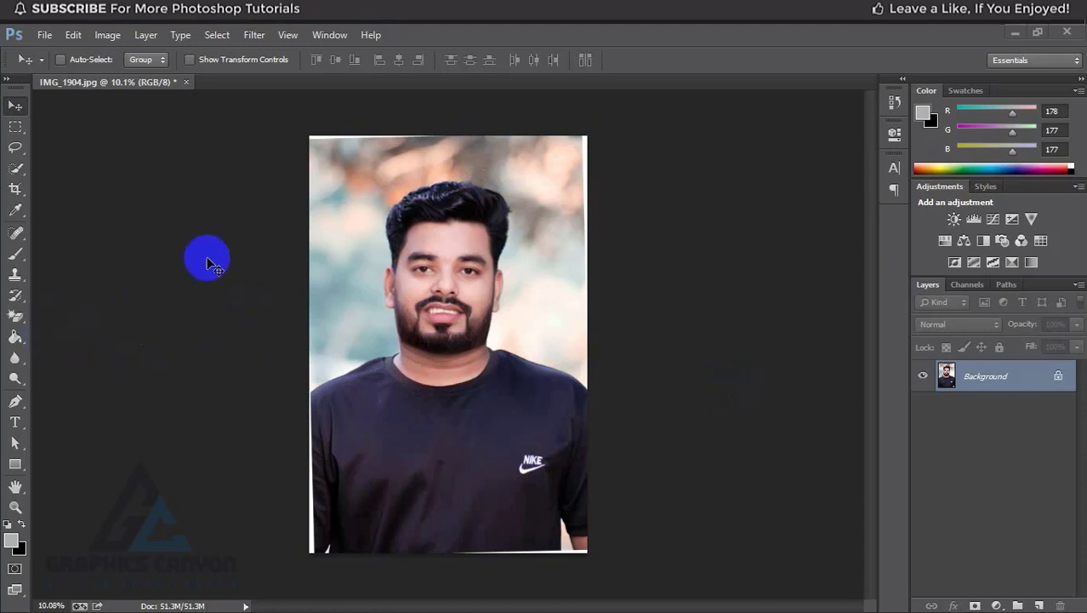
- Show the rulers and place a vertical guide down the centre of the portrait
{"action": "key", "text": "ctrl+r"}
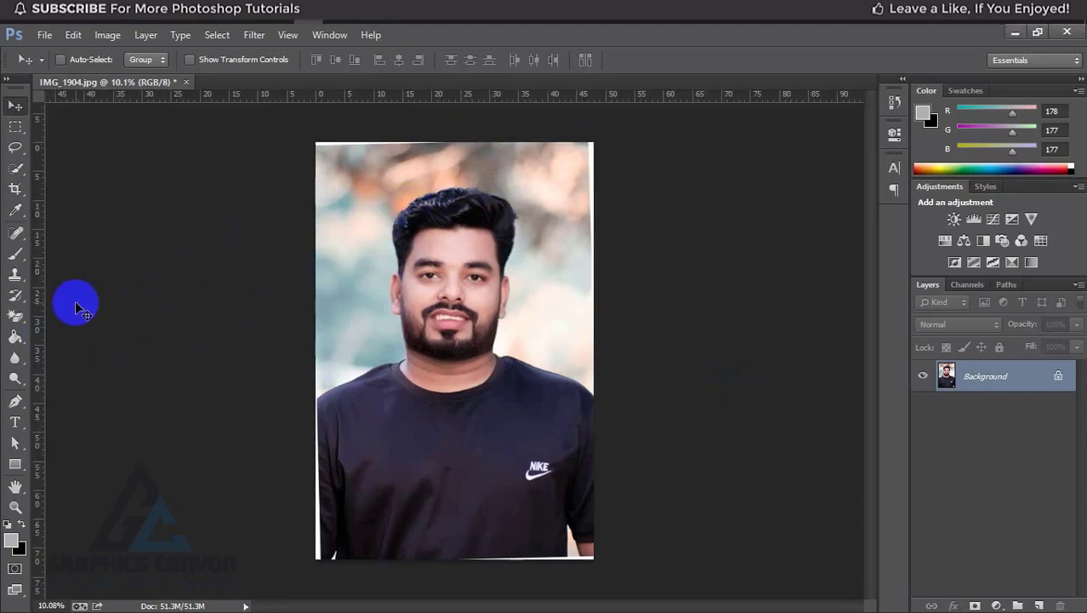
{"action": "left_click_drag", "start_coordinate": [42, 319], "coordinate": [450, 402]}
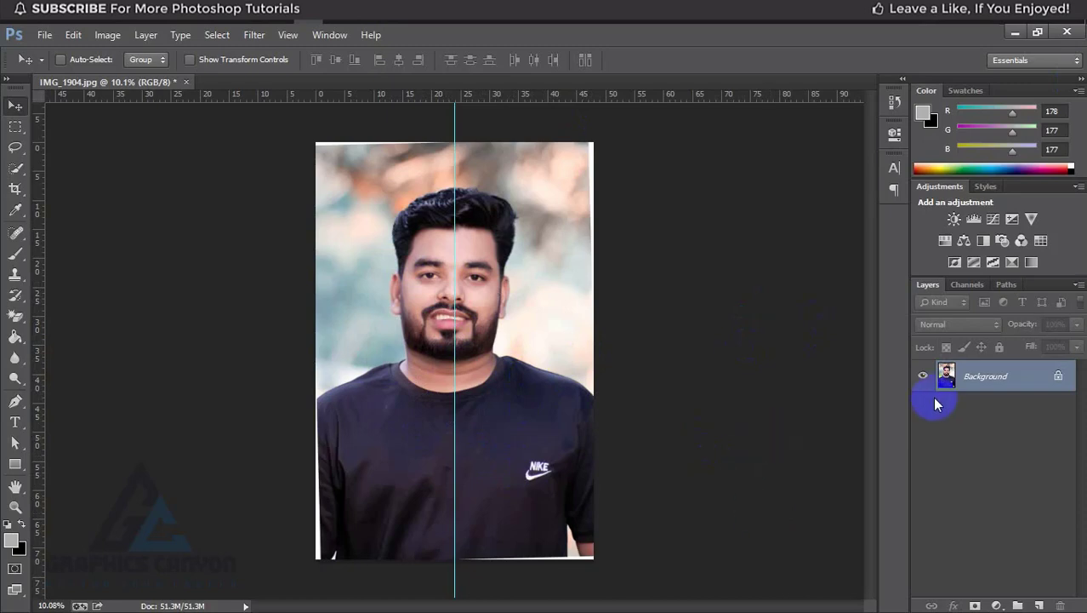
- Convert the Background into a regular layer and scale it from its centre to about 105% so the photo fills the canvas
{"action": "double_click", "coordinate": [988, 393]}
{"action": "left_click", "coordinate": [685, 186]}
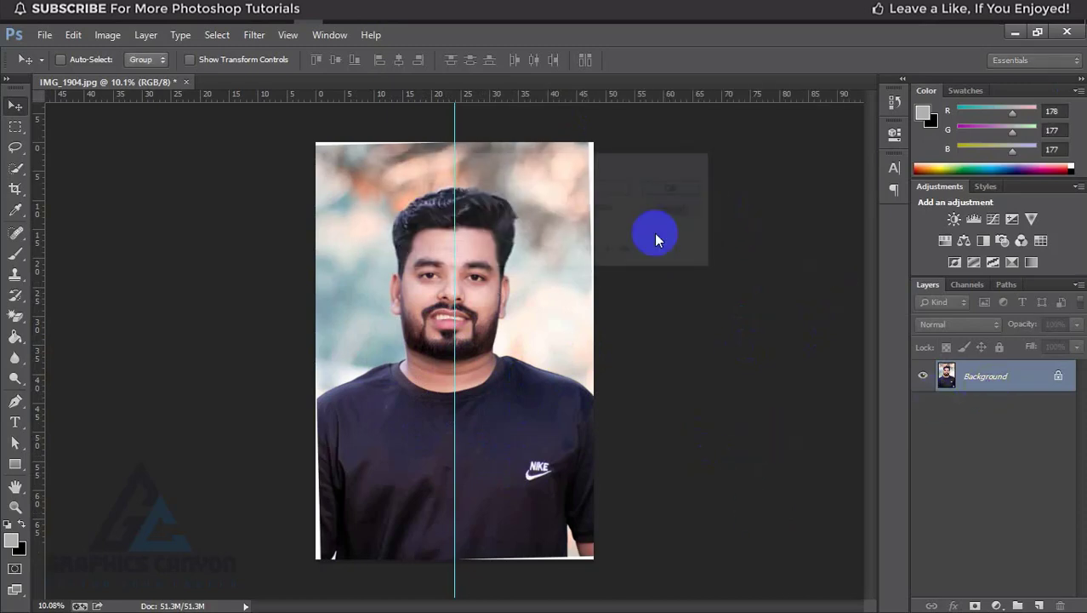
{"action": "key", "text": "ctrl+t"}
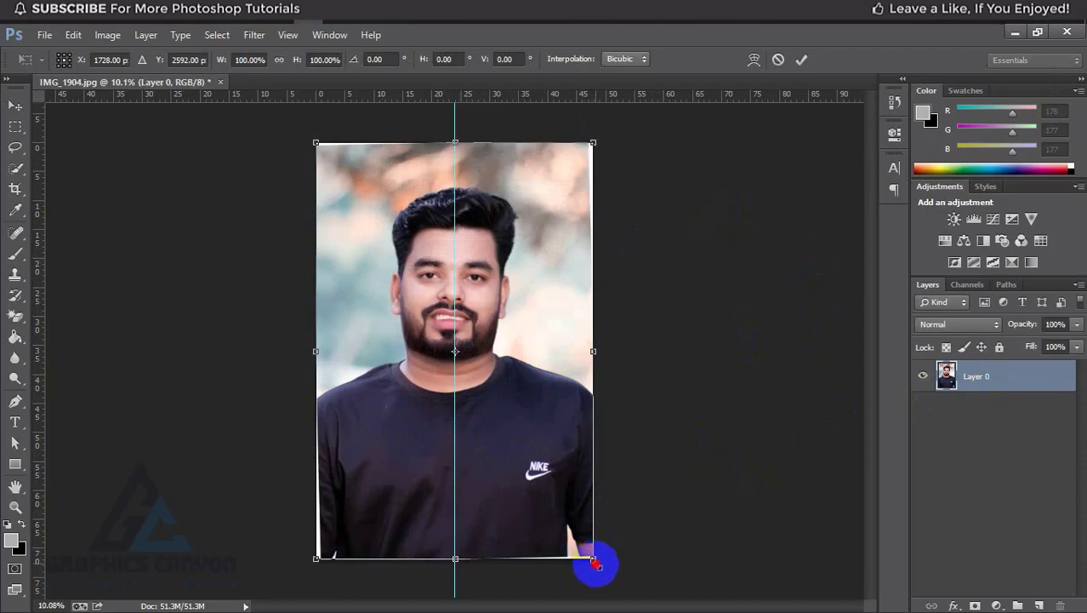
{"action": "left_click_drag", "start_coordinate": [596, 562], "coordinate": [603, 574]}
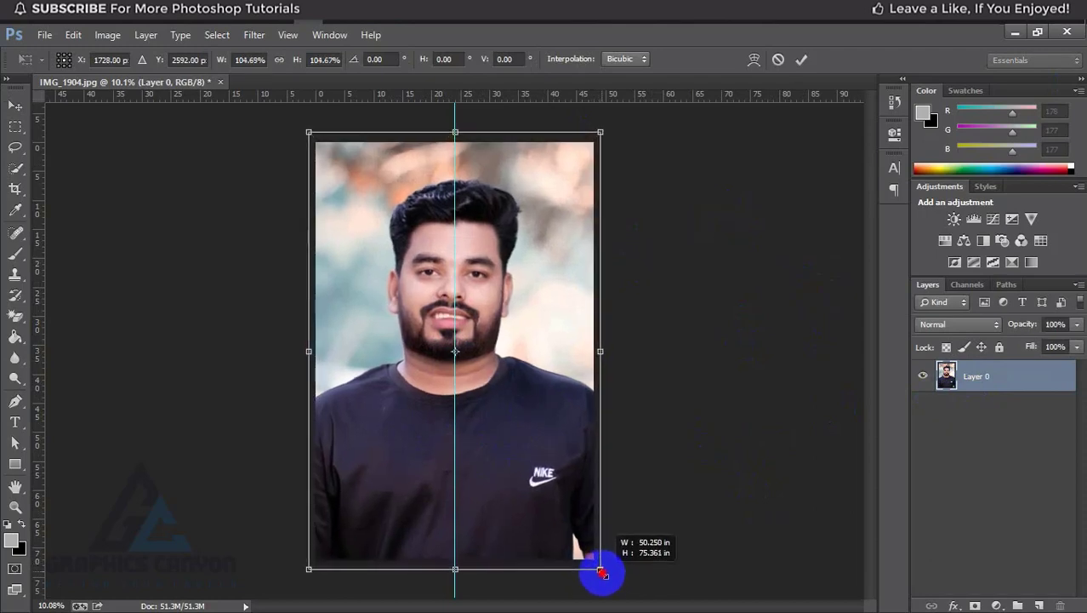
{"action": "left_click", "coordinate": [796, 62]}
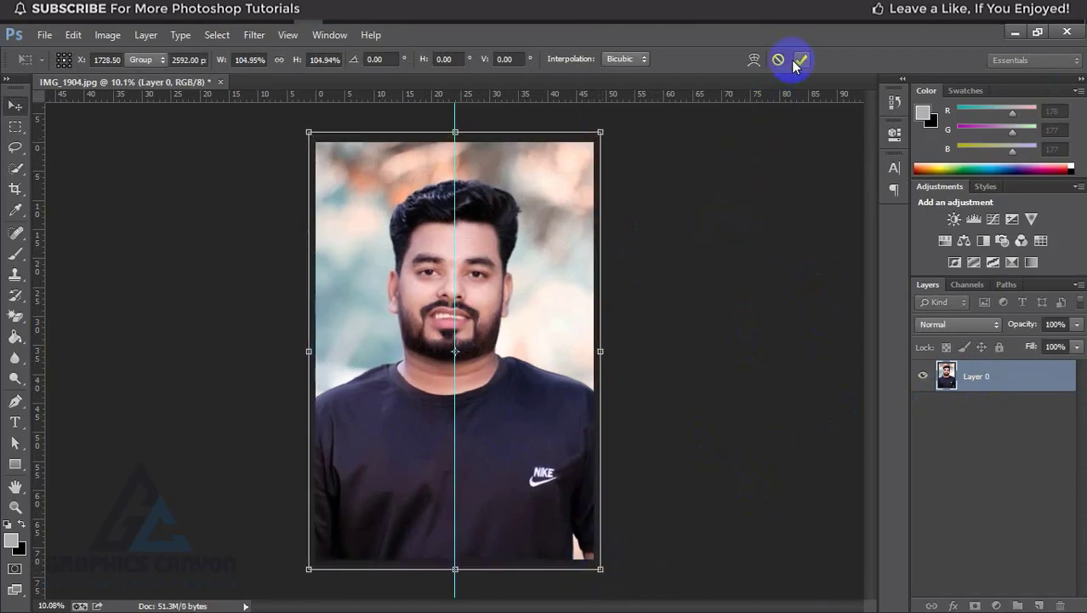
- Select the man with the Quick Selection tool, reducing the brush size to 100 to include both ears
{"action": "left_click", "coordinate": [14, 170]}
{"action": "mouse_move", "coordinate": [451, 236]}
{"action": "left_mouse_down"}
{"action": "mouse_move", "coordinate": [422, 445]}
{"action": "mouse_move", "coordinate": [394, 400]}
{"action": "mouse_move", "coordinate": [337, 483]}
{"action": "mouse_move", "coordinate": [346, 468]}
{"action": "mouse_move", "coordinate": [341, 474]}
{"action": "mouse_move", "coordinate": [365, 479]}
{"action": "mouse_move", "coordinate": [381, 464]}
{"action": "mouse_move", "coordinate": [420, 582]}
{"action": "mouse_move", "coordinate": [500, 401]}
{"action": "mouse_move", "coordinate": [531, 409]}
{"action": "mouse_move", "coordinate": [559, 462]}
{"action": "mouse_move", "coordinate": [540, 511]}
{"action": "mouse_move", "coordinate": [444, 315]}
{"action": "mouse_move", "coordinate": [400, 304]}
{"action": "left_mouse_up"}
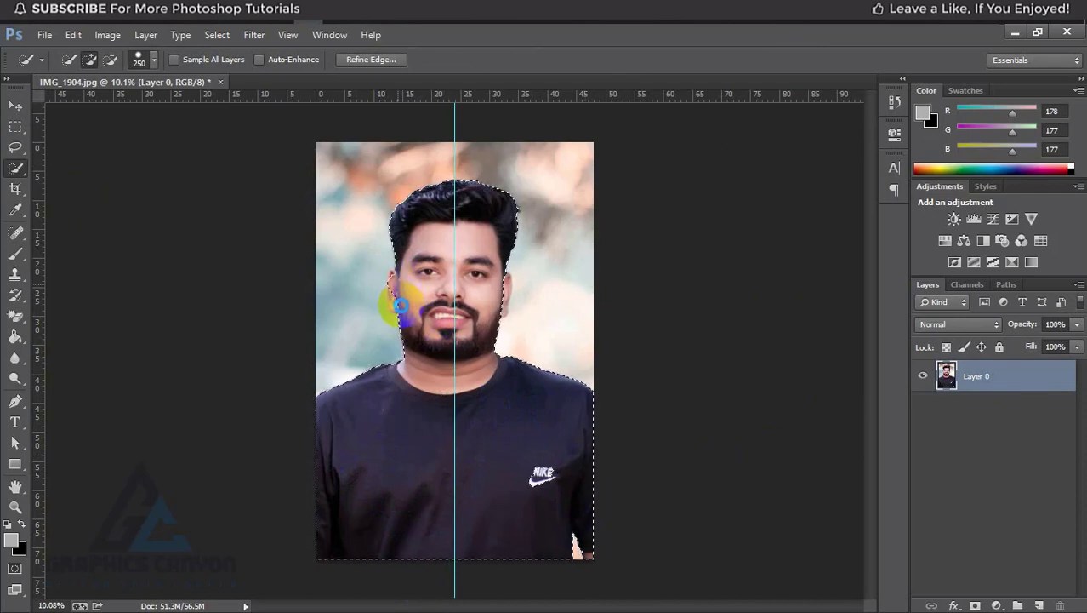
{"action": "scroll", "coordinate": [397, 289], "scroll_direction": "up", "scroll_amount": 2}
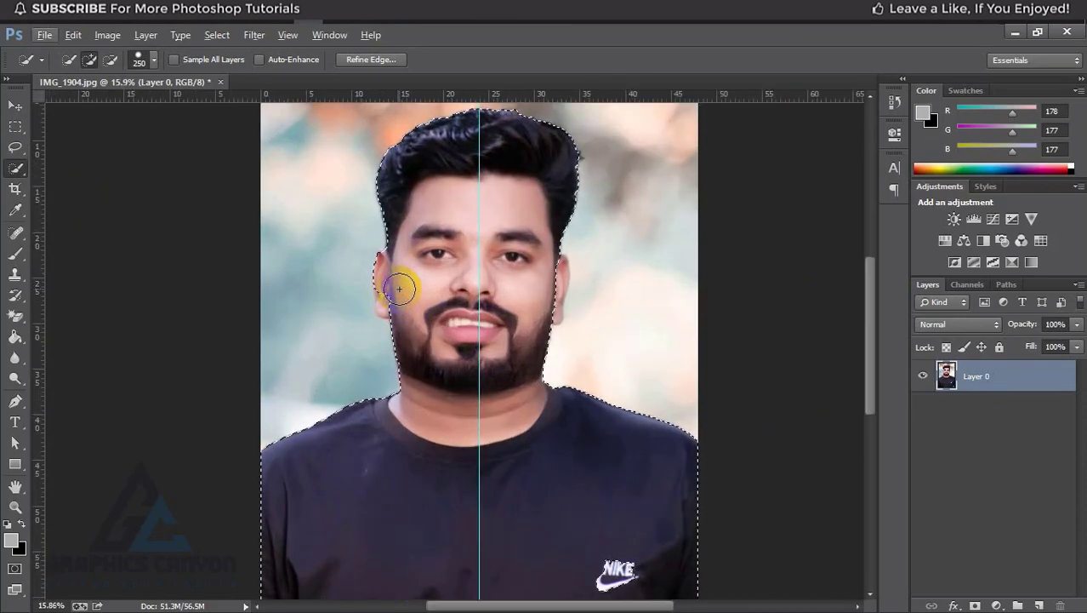
{"action": "key", "text": "bracketleft"}
{"action": "key", "text": "bracketleft"}
{"action": "key", "text": "bracketleft"}
{"action": "key", "text": "bracketleft"}
{"action": "key", "text": "bracketleft"}
{"action": "left_click_drag", "start_coordinate": [383, 301], "coordinate": [397, 302]}
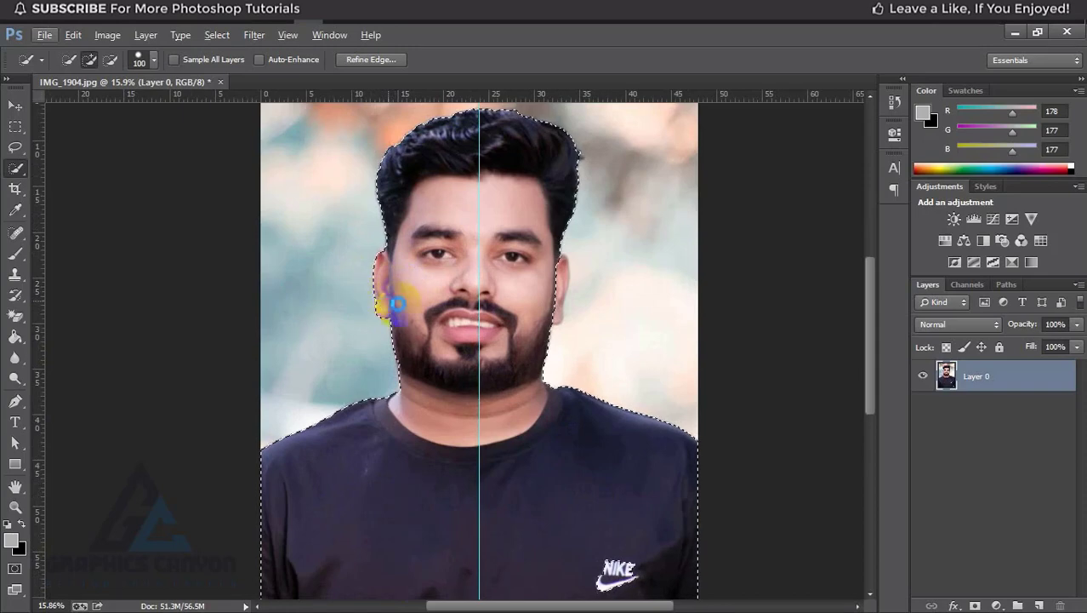
{"action": "left_click_drag", "start_coordinate": [559, 294], "coordinate": [560, 280]}
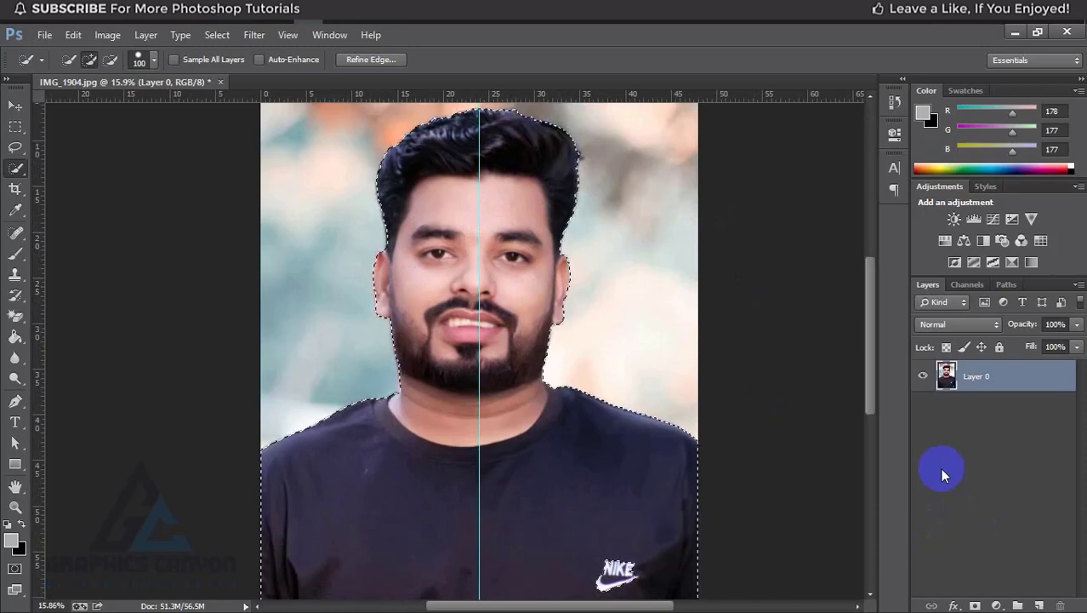
- Feather the selection by 2 pixels, copy the man to a new layer, and check the cutout with Layer 0 hidden
{"action": "key", "text": "shift+F6"}
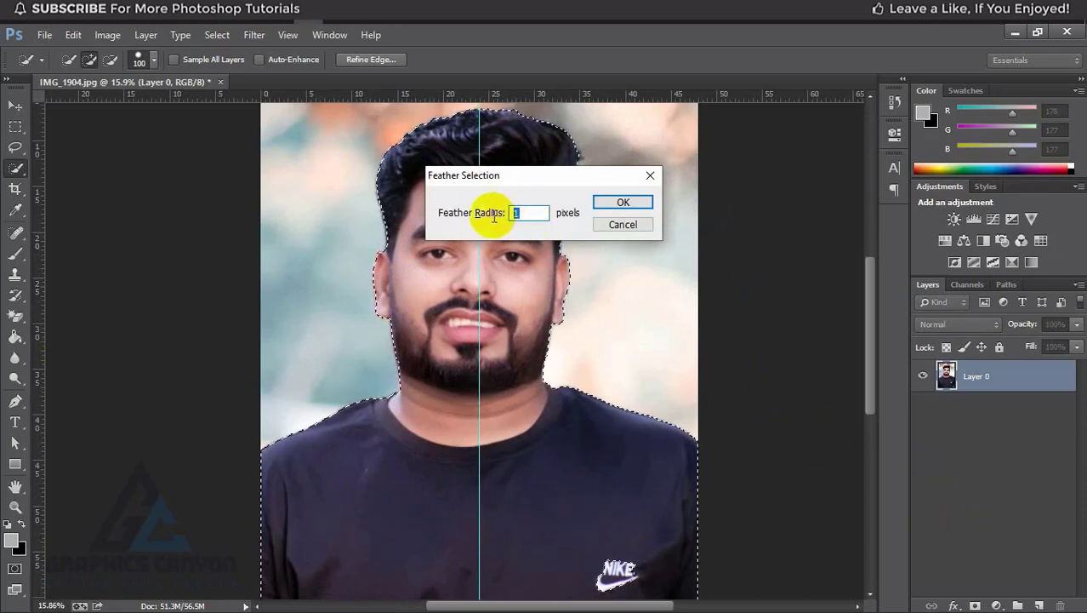
{"action": "type", "text": "2"}
{"action": "left_click", "coordinate": [623, 202]}
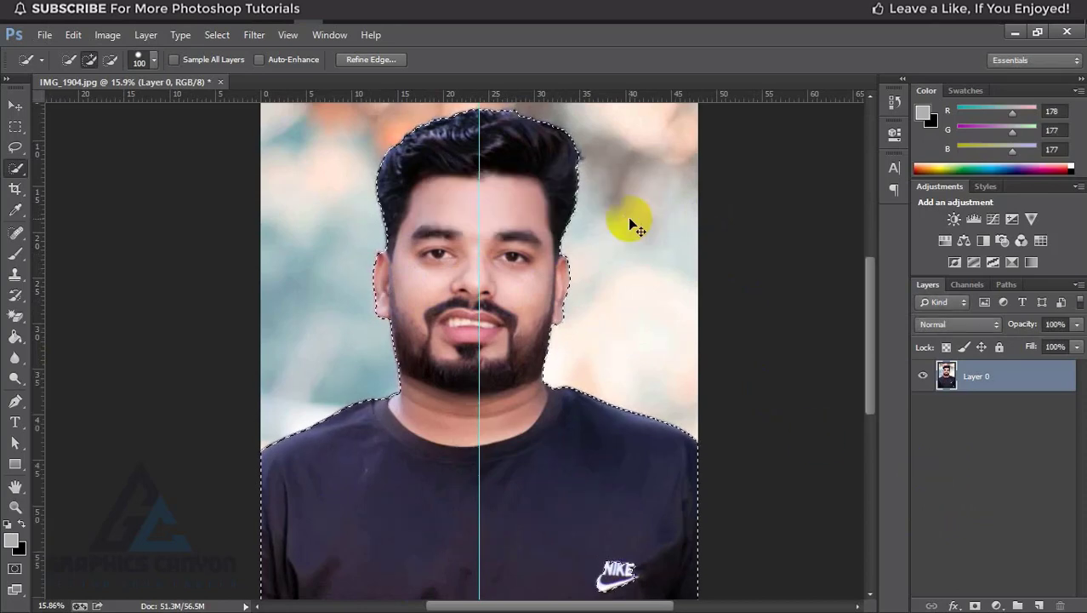
{"action": "key", "text": "ctrl+j"}
{"action": "left_click", "coordinate": [916, 410]}
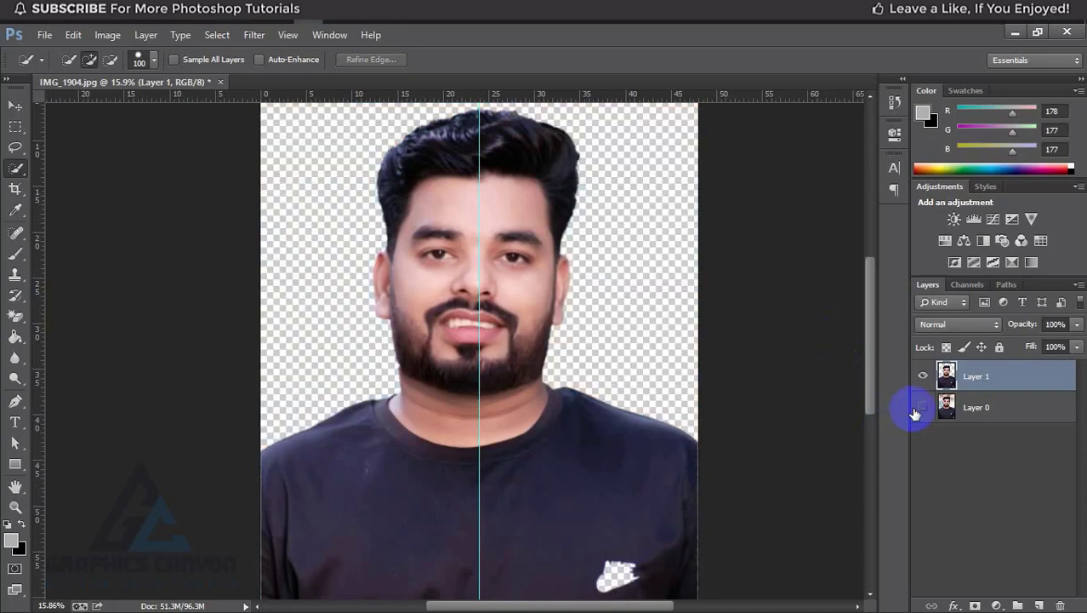
{"action": "left_click", "coordinate": [922, 407]}
- Delete Layer 0, which holds the original photo with its background
{"action": "scroll", "coordinate": [875, 421], "scroll_direction": "down", "scroll_amount": 2}
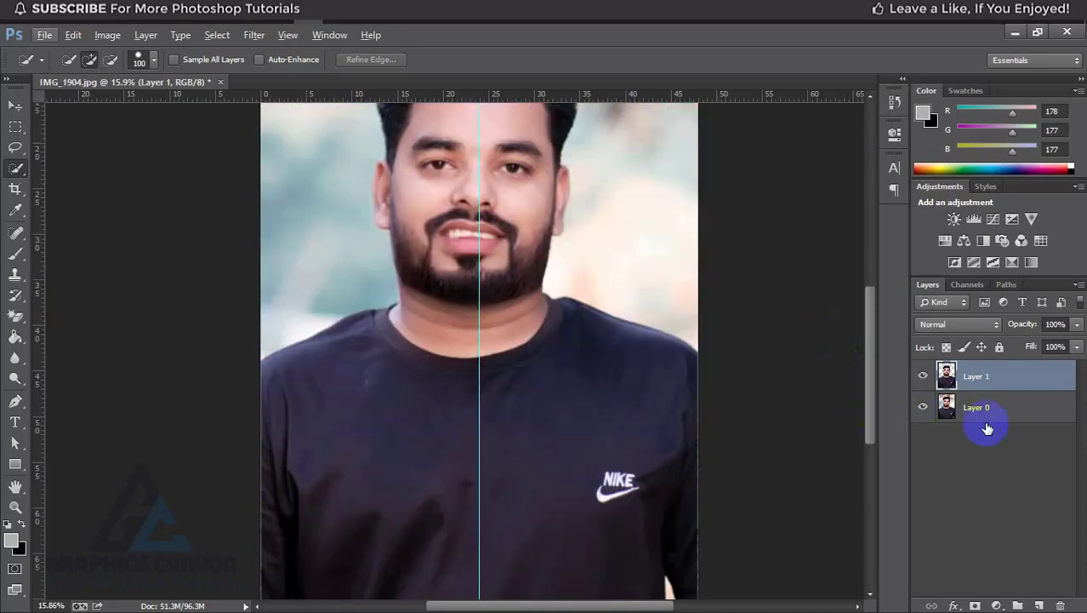
{"action": "left_click", "coordinate": [1010, 409]}
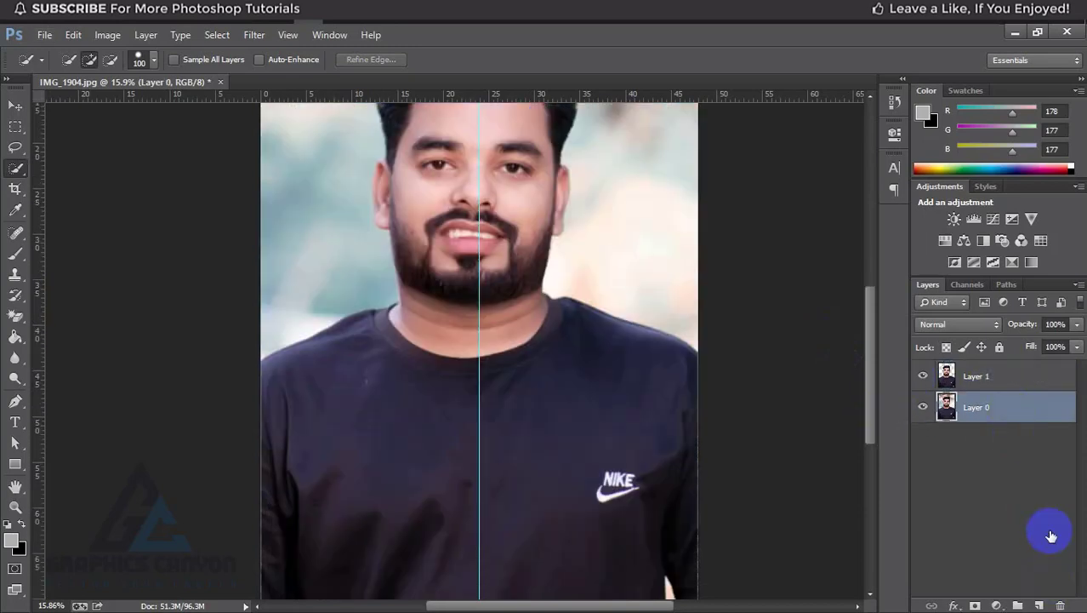
{"action": "double_click", "coordinate": [1028, 410]}
{"action": "left_click", "coordinate": [1052, 188]}
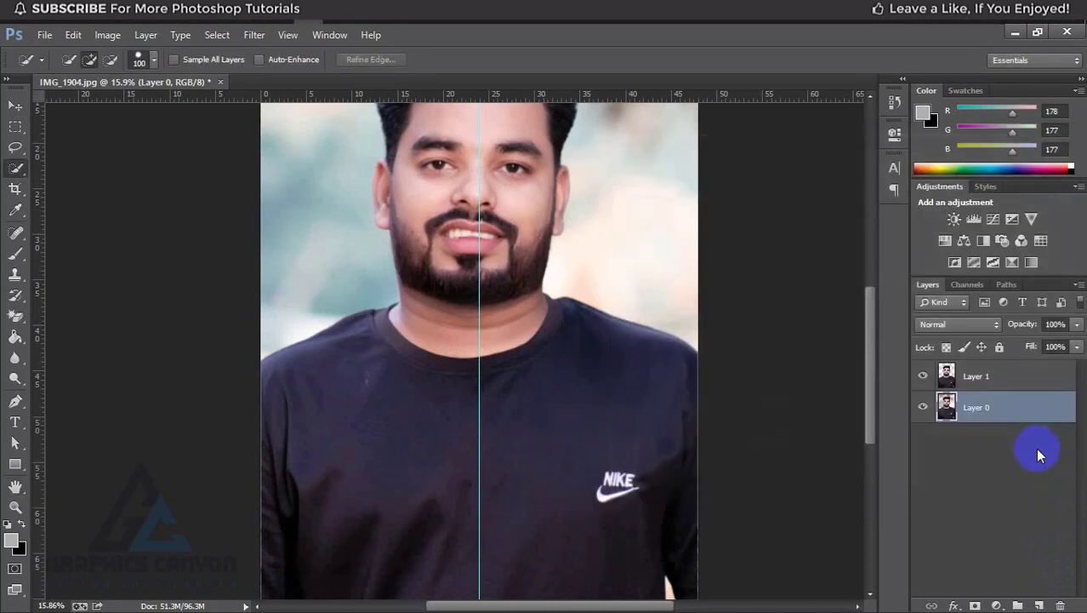
{"action": "left_click_drag", "start_coordinate": [1020, 413], "coordinate": [1060, 605]}
- Add a new layer beneath the cutout and fill it with the light grey foreground colour, briefly trying the black background colour
{"action": "scroll", "coordinate": [649, 369], "scroll_direction": "down", "scroll_amount": 3}
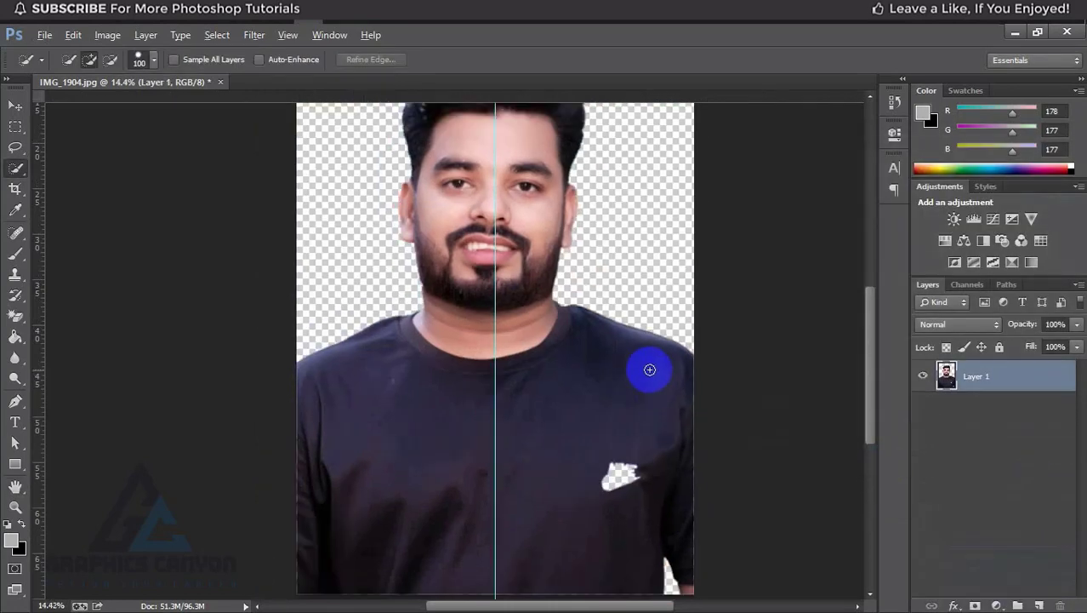
{"action": "left_click", "coordinate": [1039, 605]}
{"action": "left_click_drag", "start_coordinate": [1003, 395], "coordinate": [995, 461]}
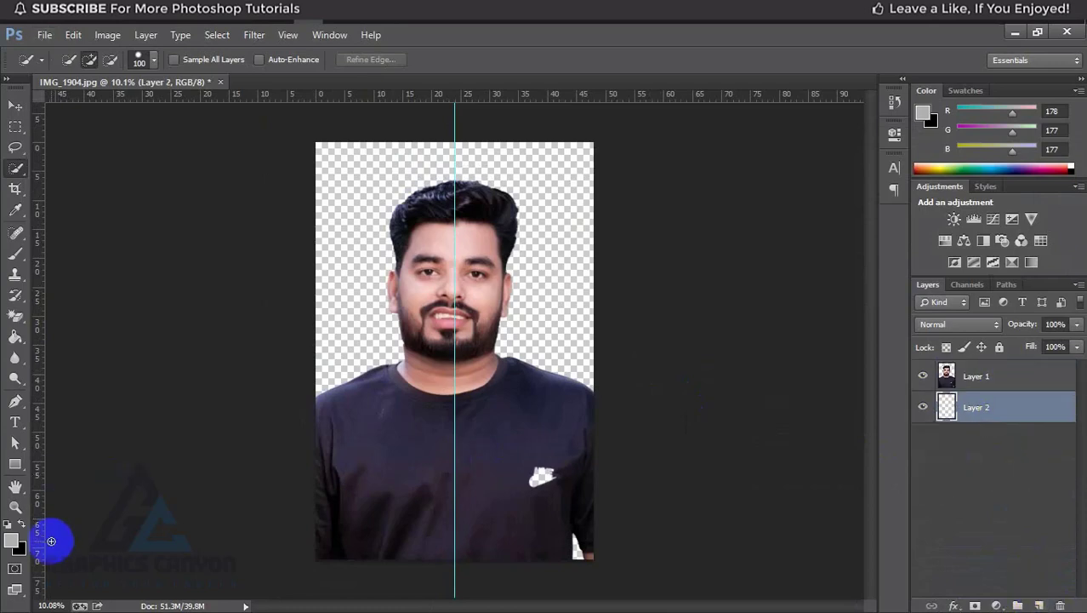
{"action": "key", "text": "alt+BackSpace"}
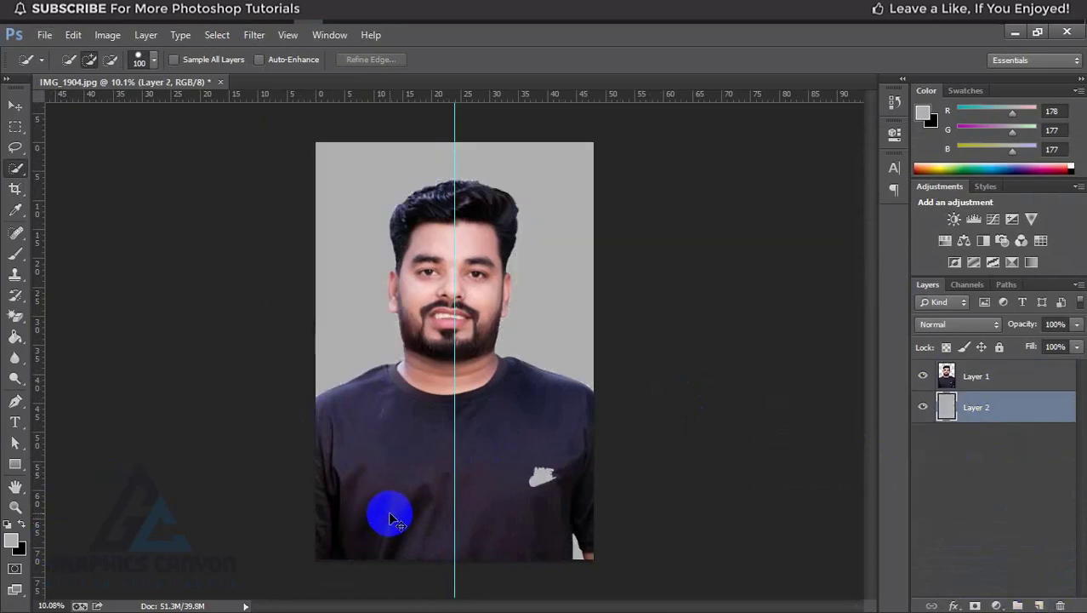
{"action": "key", "text": "ctrl+BackSpace"}
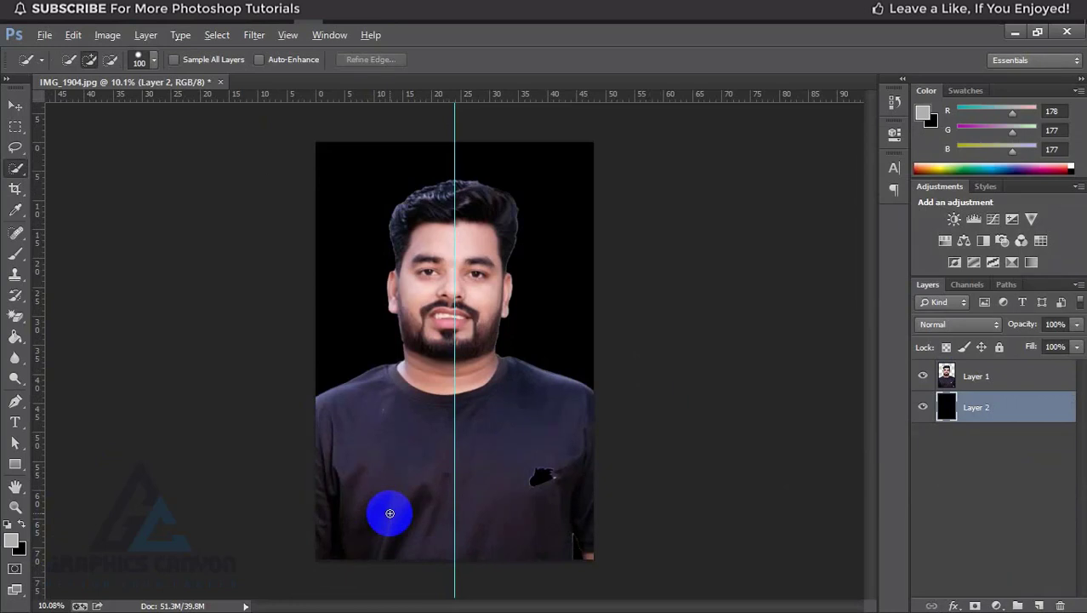
{"action": "key", "text": "alt+BackSpace"}
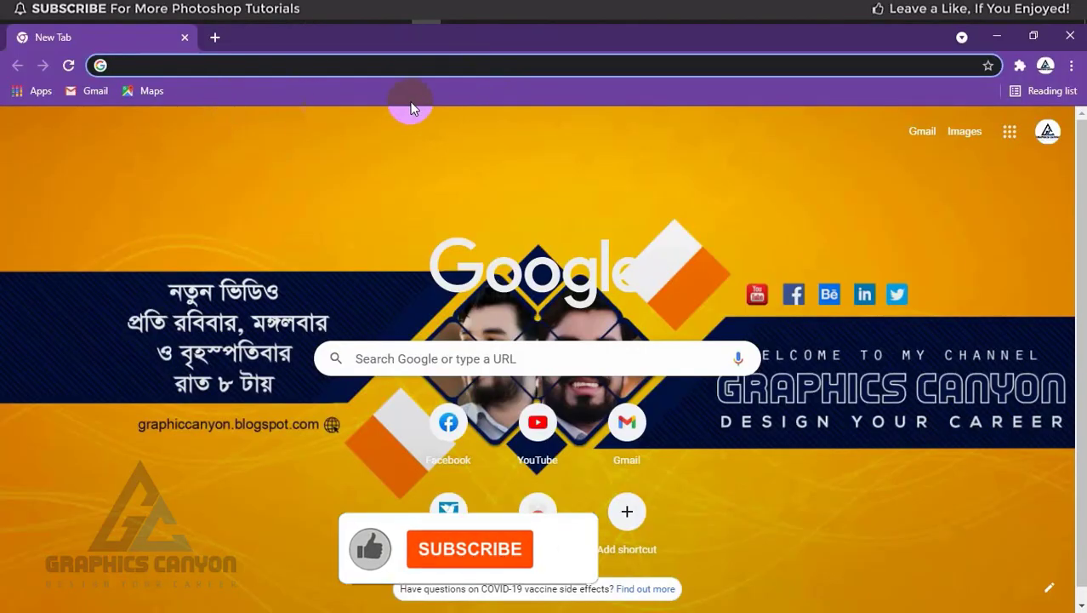
{"action": "type", "text": "https://www.wordclouds.com/"}
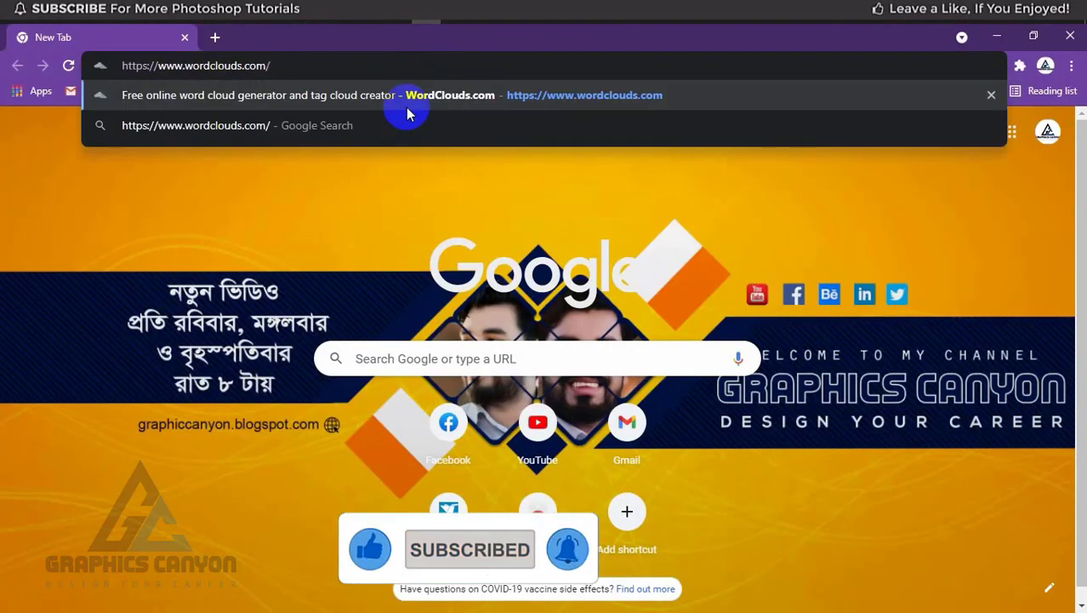
{"action": "left_click", "coordinate": [406, 108]}
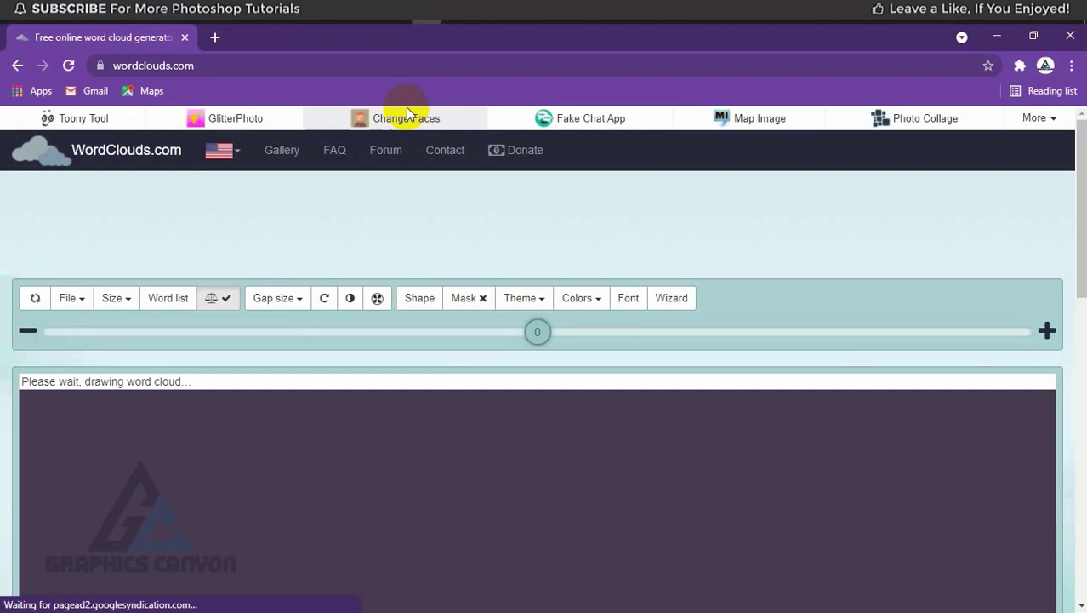
- Look over the sample word cloud and set its size to 1024×1024 [1:1]
{"action": "scroll", "coordinate": [576, 385], "scroll_direction": "down", "scroll_amount": 1}
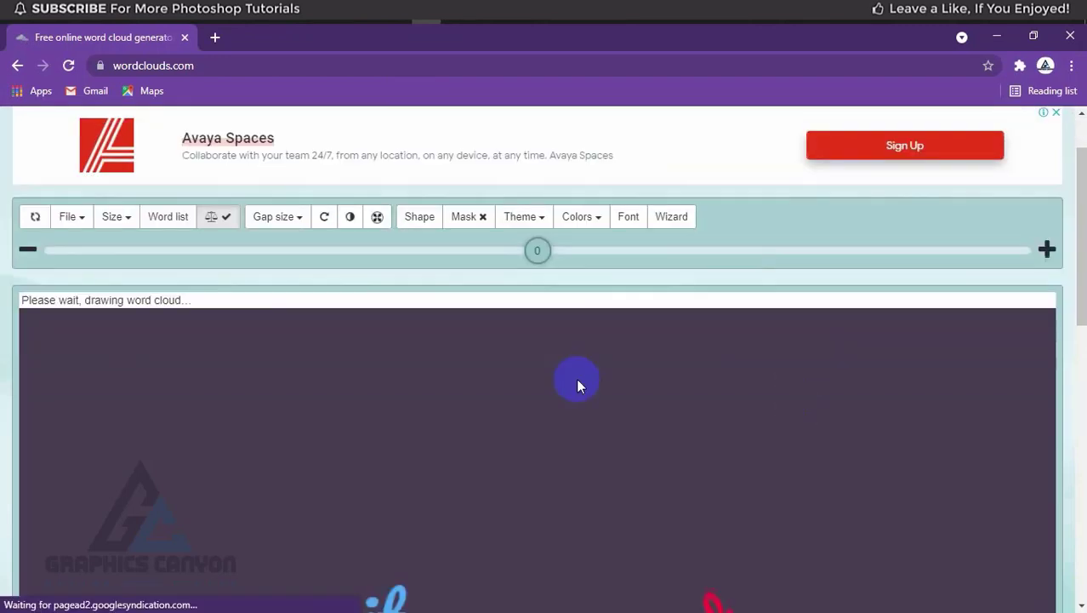
{"action": "scroll", "coordinate": [576, 386], "scroll_direction": "down", "scroll_amount": 5}
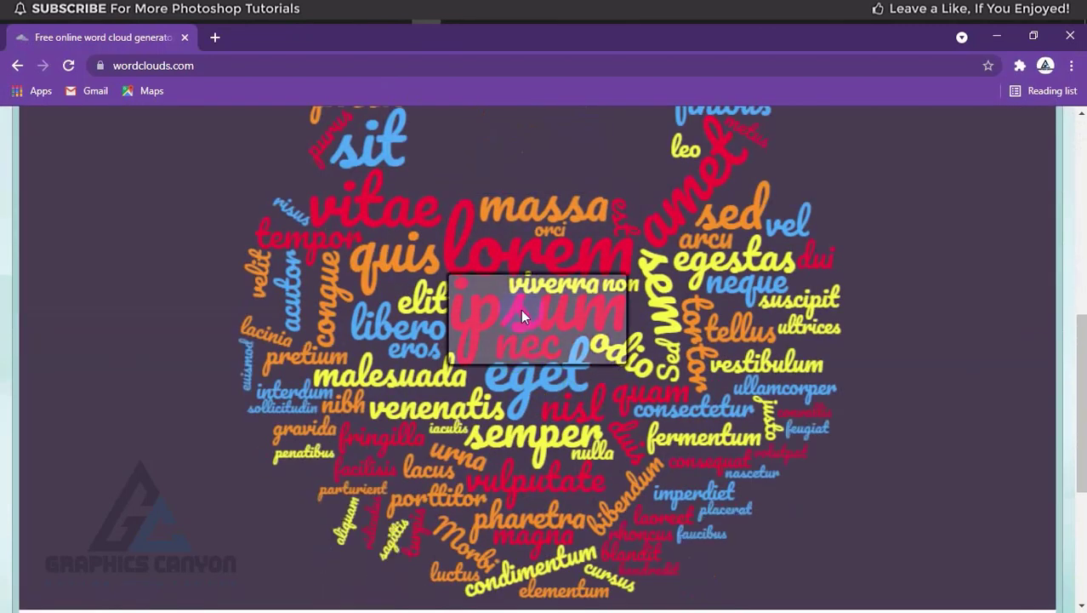
{"action": "scroll", "coordinate": [741, 322], "scroll_direction": "up", "scroll_amount": 5}
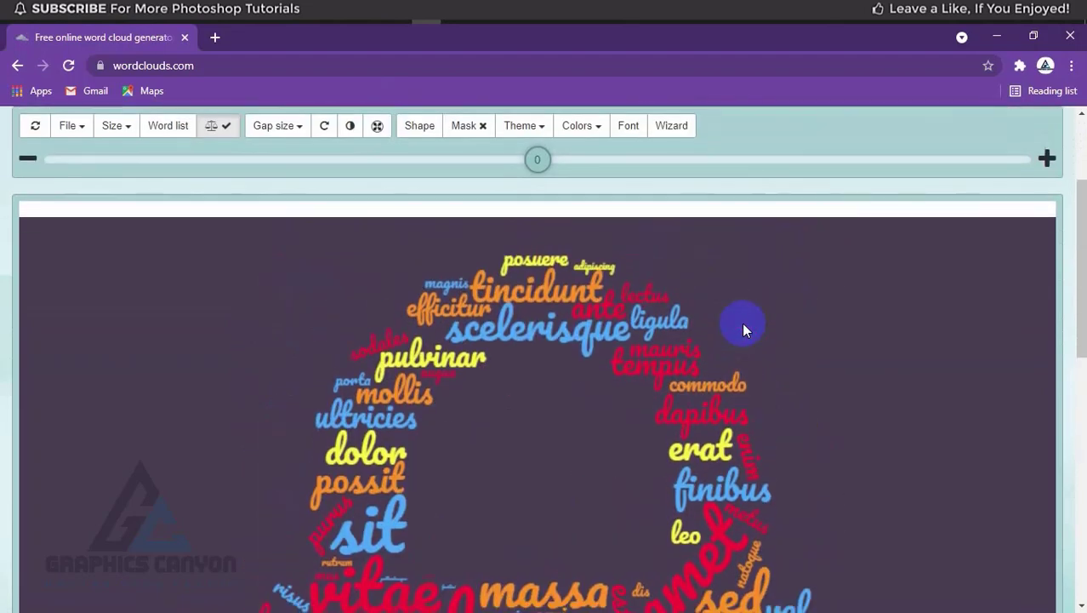
{"action": "scroll", "coordinate": [743, 327], "scroll_direction": "down", "scroll_amount": 6}
{"action": "scroll", "coordinate": [744, 327], "scroll_direction": "up", "scroll_amount": 5}
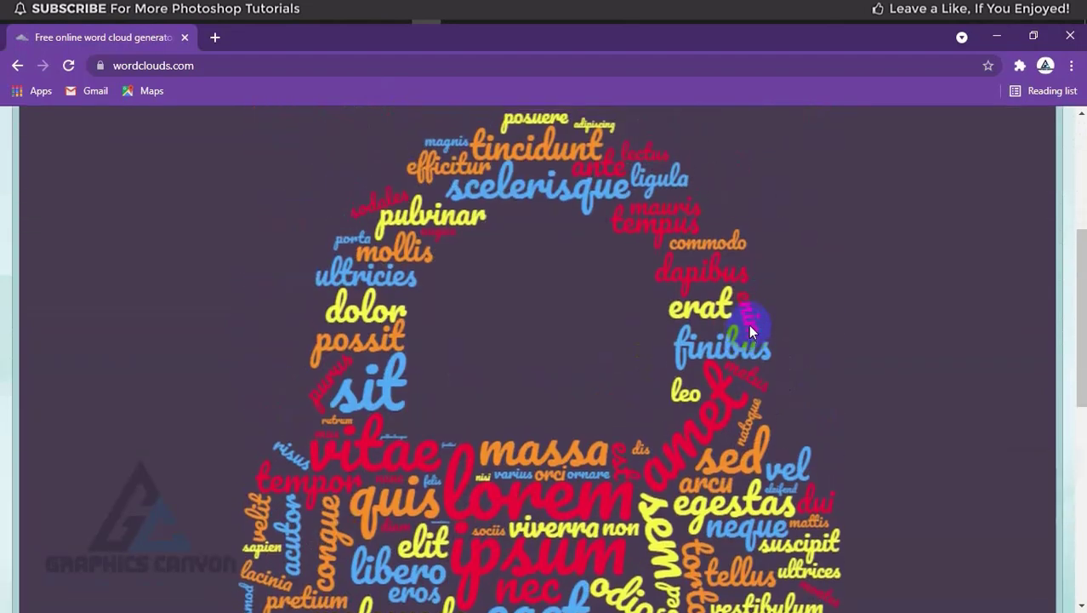
{"action": "scroll", "coordinate": [749, 324], "scroll_direction": "up", "scroll_amount": 4}
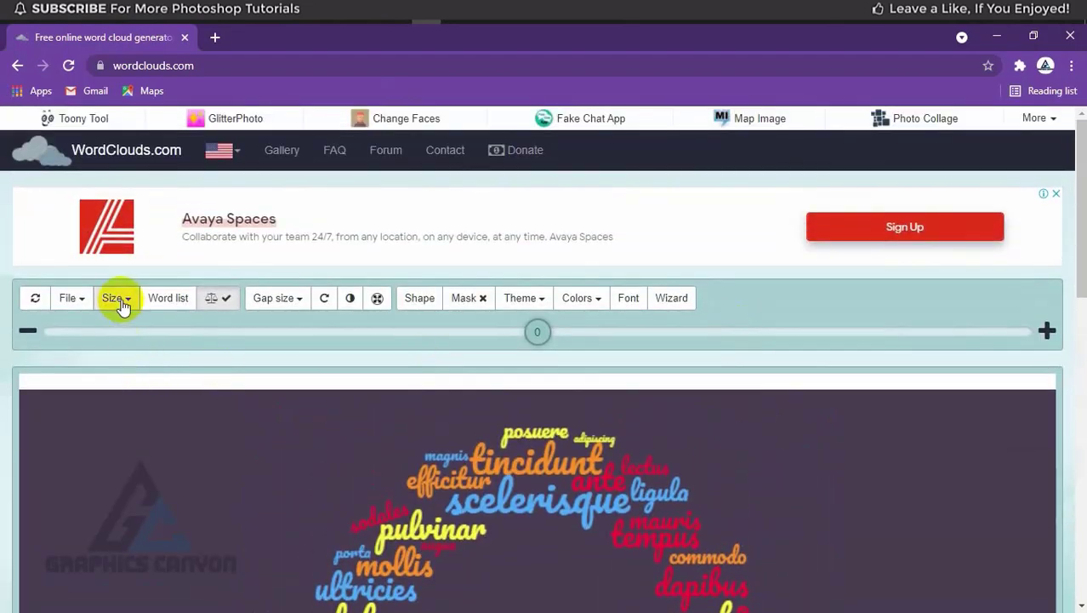
{"action": "left_click", "coordinate": [120, 303]}
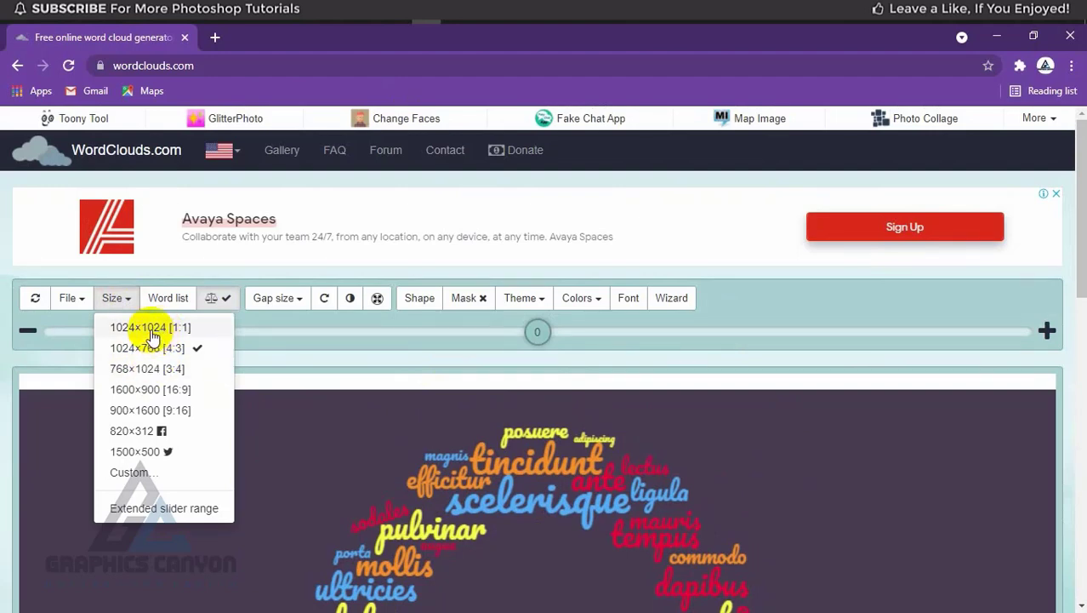
{"action": "left_click", "coordinate": [150, 329]}
- Set the word cloud's gap size to 2 and review the redrawn cloud
{"action": "scroll", "coordinate": [672, 372], "scroll_direction": "down", "scroll_amount": 5}
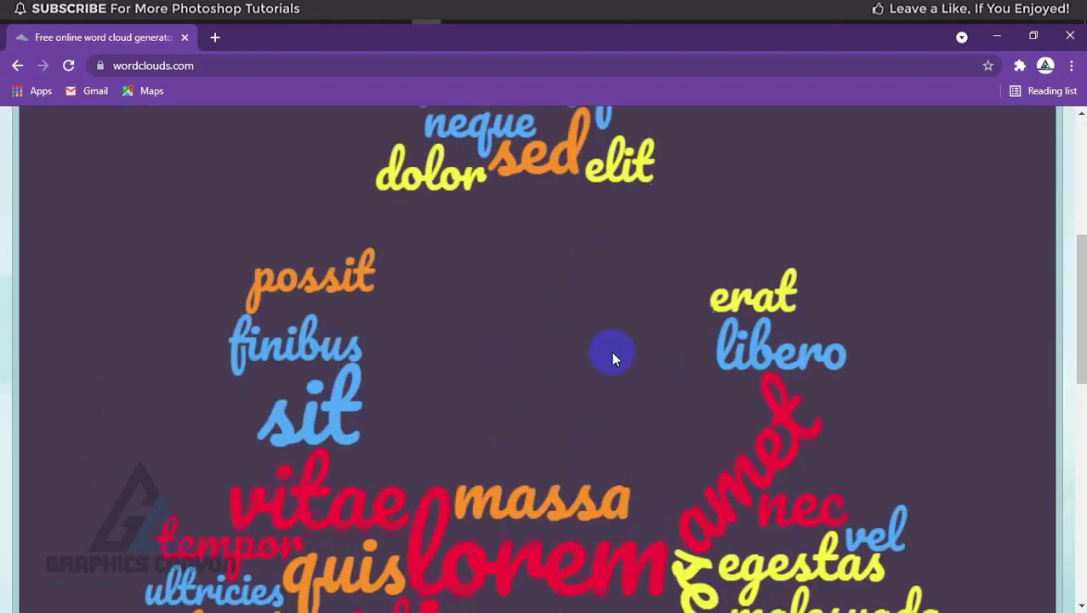
{"action": "scroll", "coordinate": [598, 311], "scroll_direction": "up", "scroll_amount": 5}
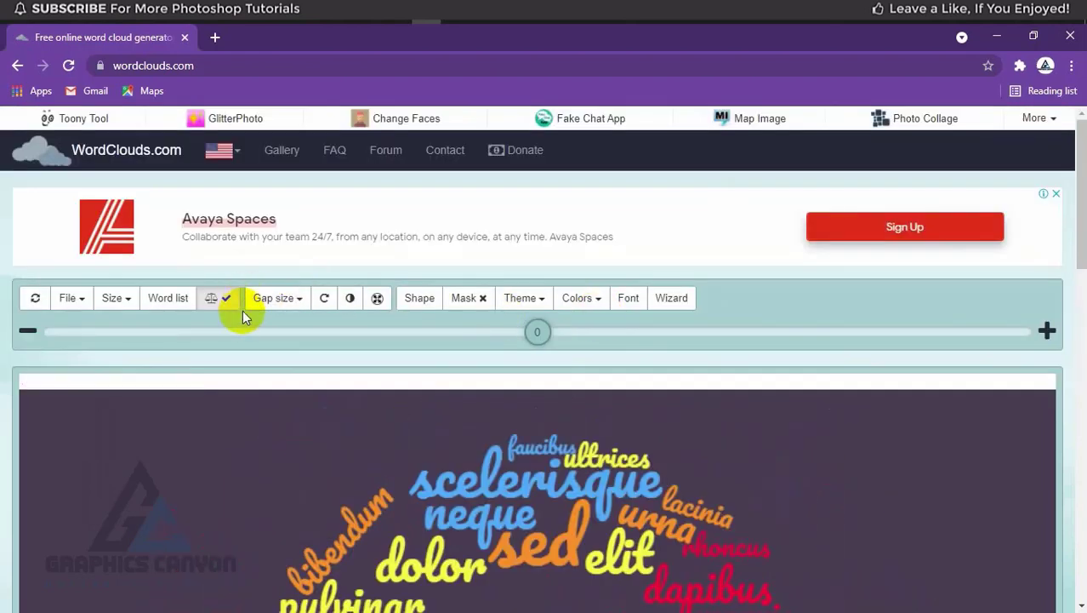
{"action": "left_click", "coordinate": [299, 308]}
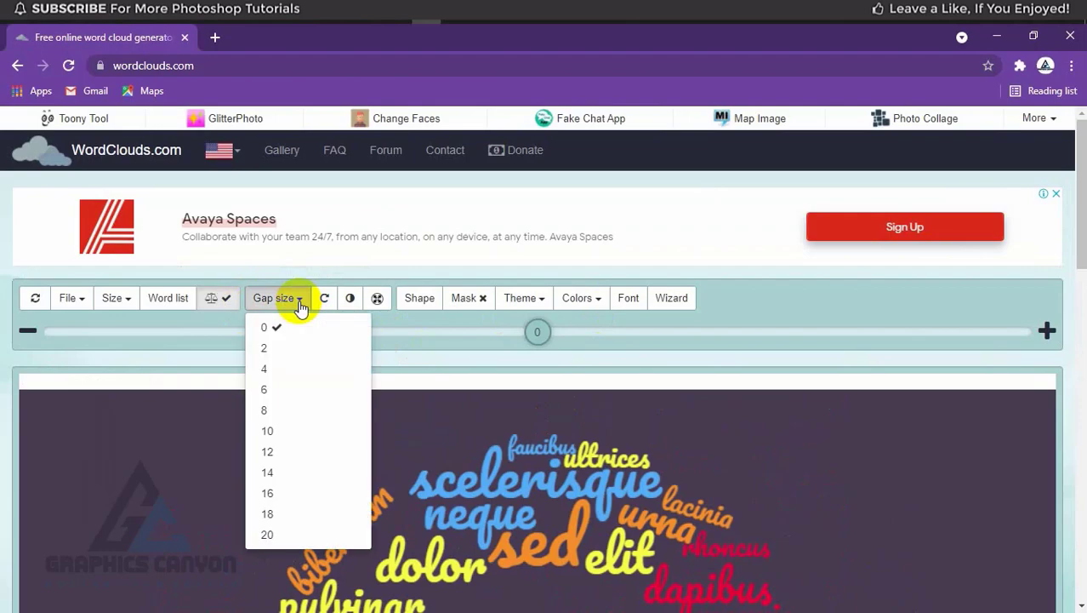
{"action": "left_click", "coordinate": [268, 353]}
{"action": "scroll", "coordinate": [630, 374], "scroll_direction": "down", "scroll_amount": 5}
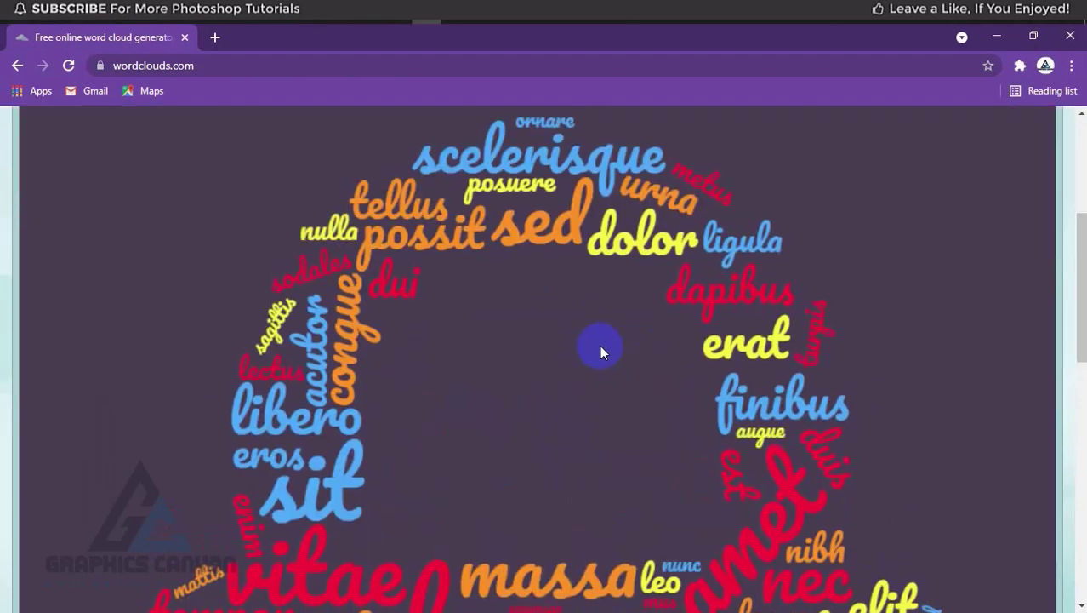
{"action": "scroll", "coordinate": [600, 345], "scroll_direction": "up", "scroll_amount": 3}
{"action": "scroll", "coordinate": [495, 472], "scroll_direction": "down", "scroll_amount": 2}
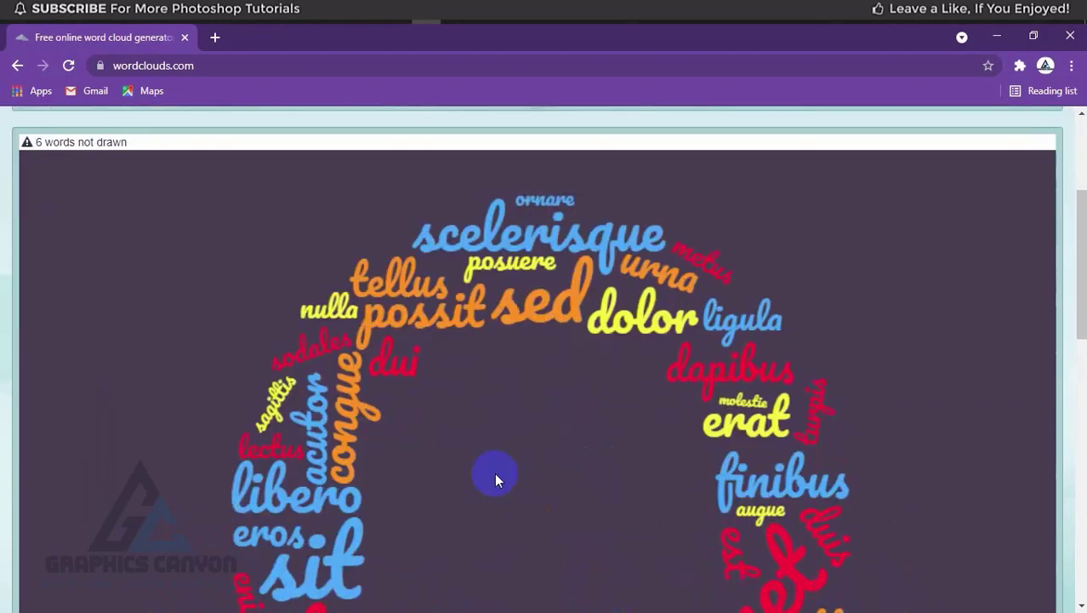
{"action": "scroll", "coordinate": [494, 472], "scroll_direction": "down", "scroll_amount": 8}
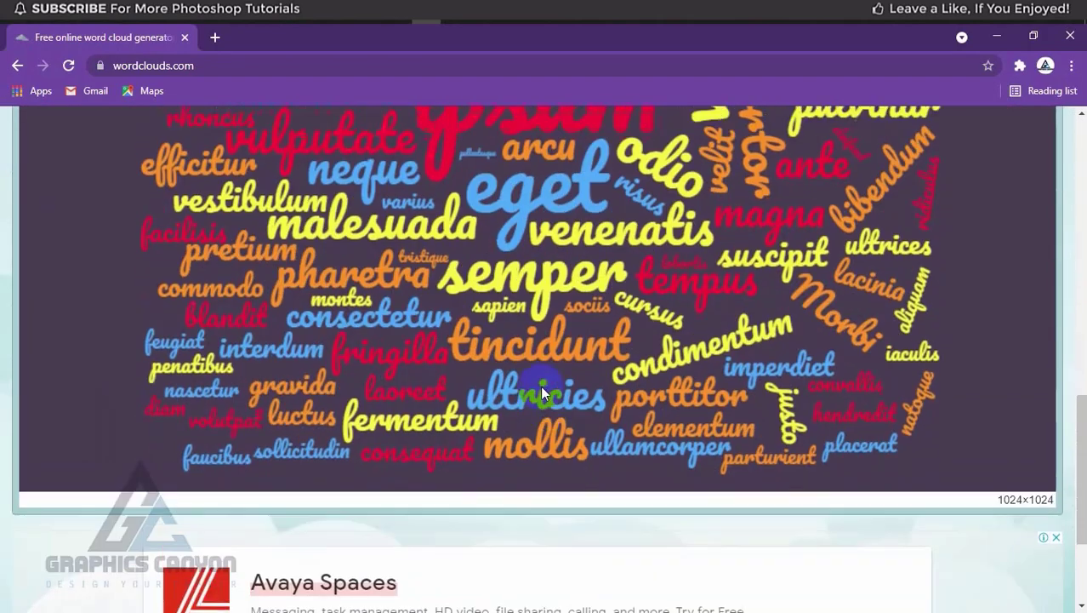
- Set the word cloud's shape to the solid square and look over the redrawn cloud
{"action": "scroll", "coordinate": [541, 386], "scroll_direction": "up", "scroll_amount": 9}
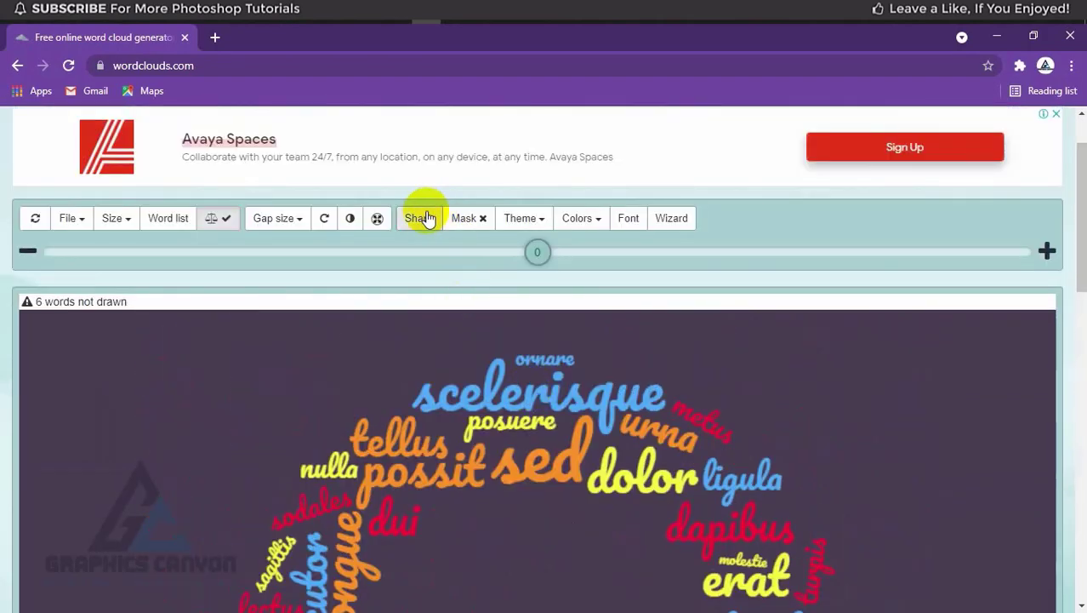
{"action": "left_click", "coordinate": [420, 219]}
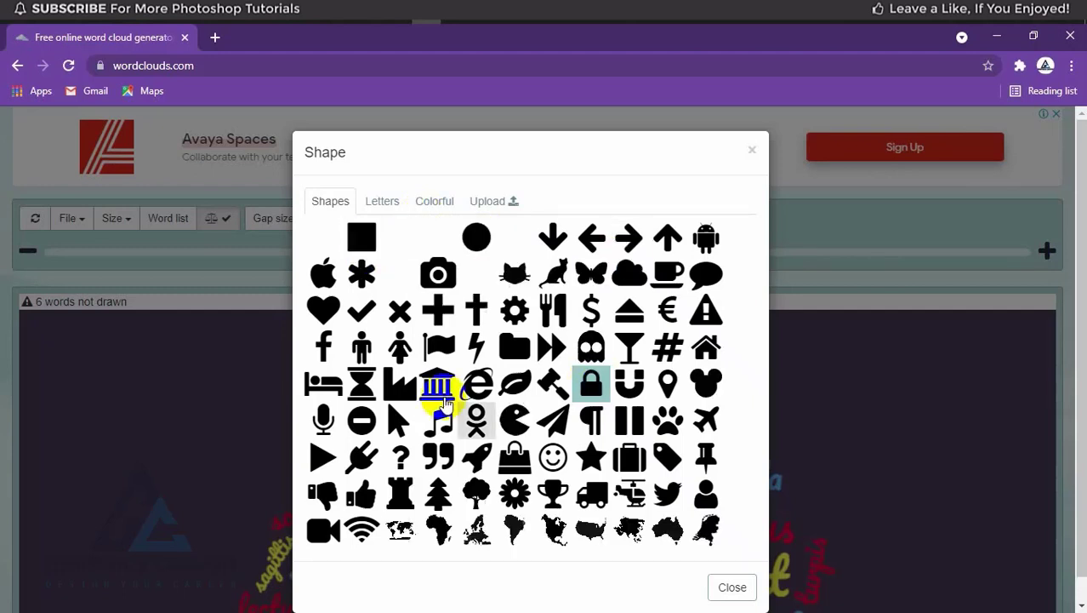
{"action": "left_click", "coordinate": [366, 241]}
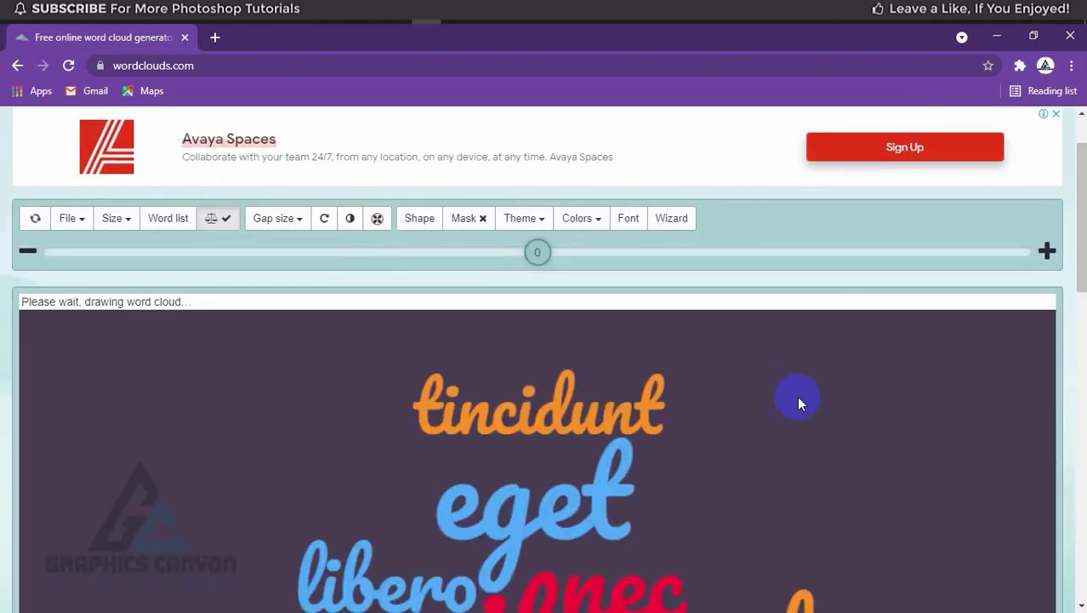
{"action": "scroll", "coordinate": [797, 396], "scroll_direction": "down", "scroll_amount": 4}
{"action": "scroll", "coordinate": [797, 396], "scroll_direction": "down", "scroll_amount": 4}
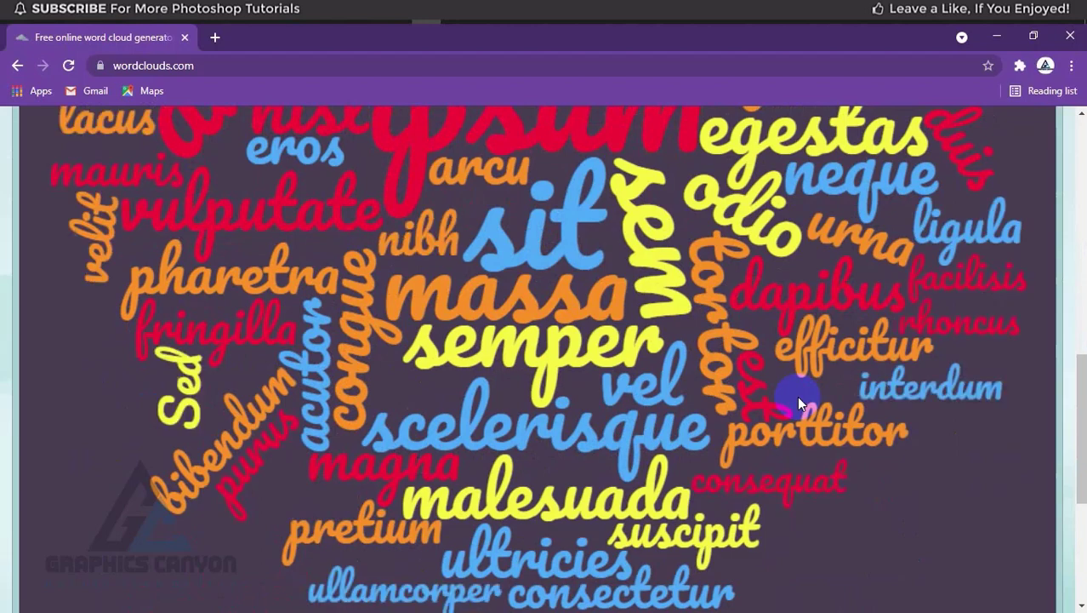
{"action": "scroll", "coordinate": [797, 396], "scroll_direction": "up", "scroll_amount": 10}
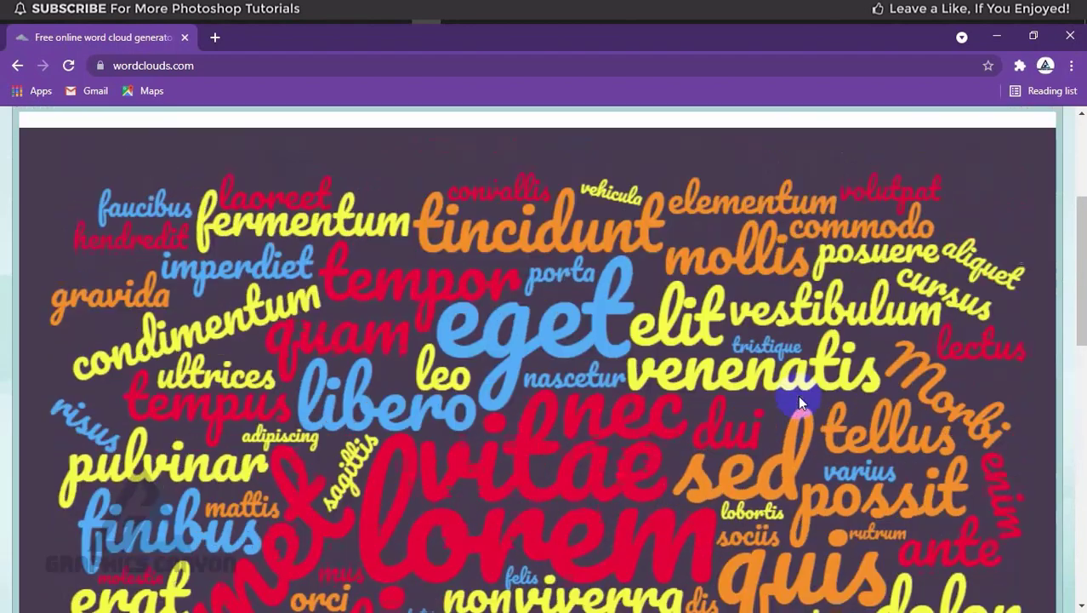
{"action": "scroll", "coordinate": [798, 401], "scroll_direction": "up", "scroll_amount": 1}
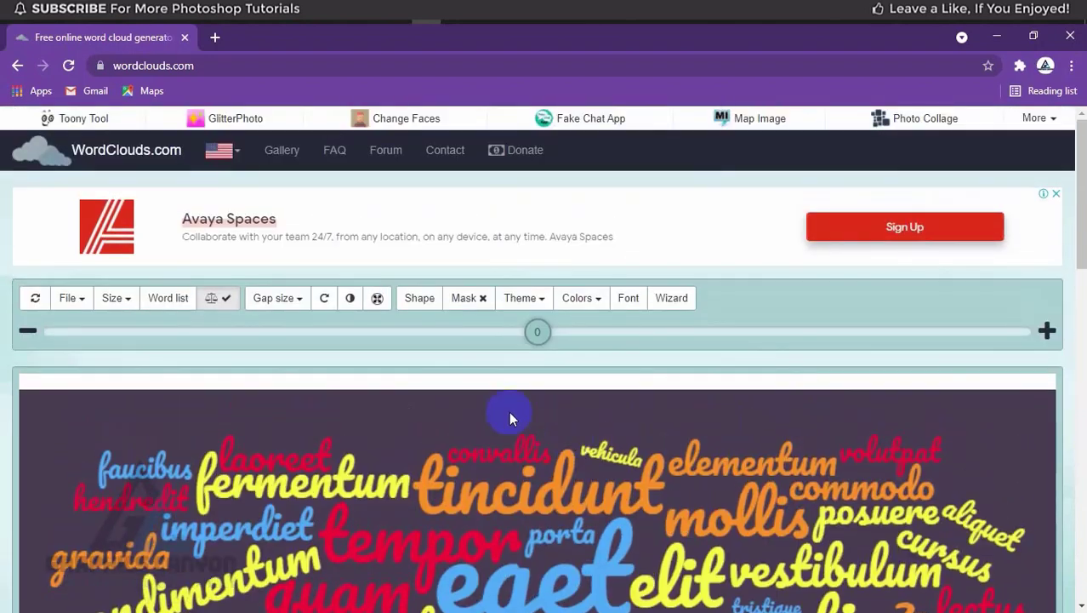
- Try clearing the yellow, red, orange and blue swatches from the custom cloud colours
{"action": "left_click", "coordinate": [539, 303]}
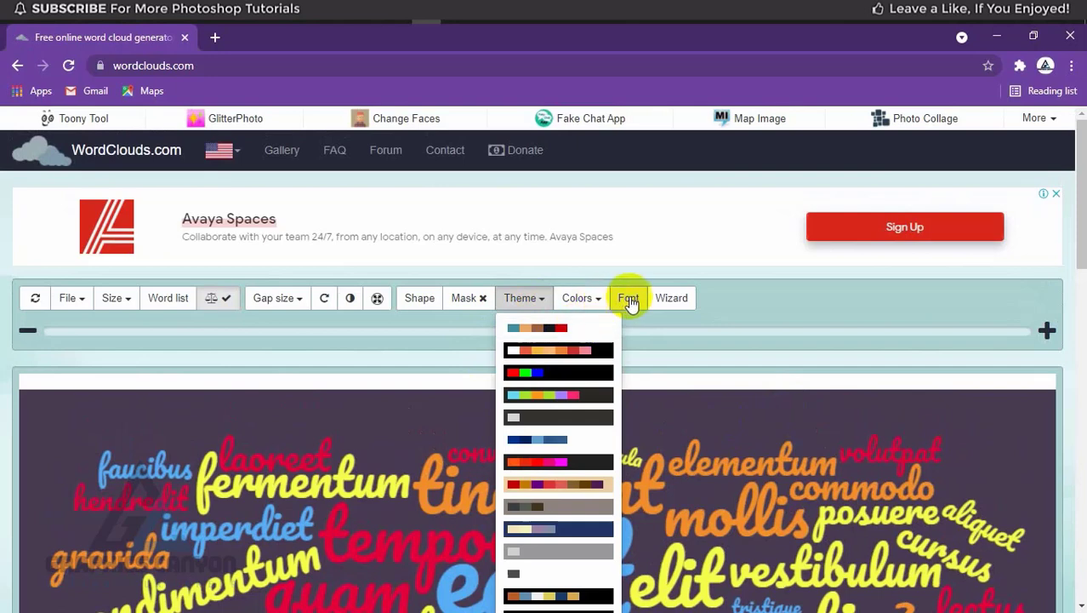
{"action": "left_click", "coordinate": [600, 305]}
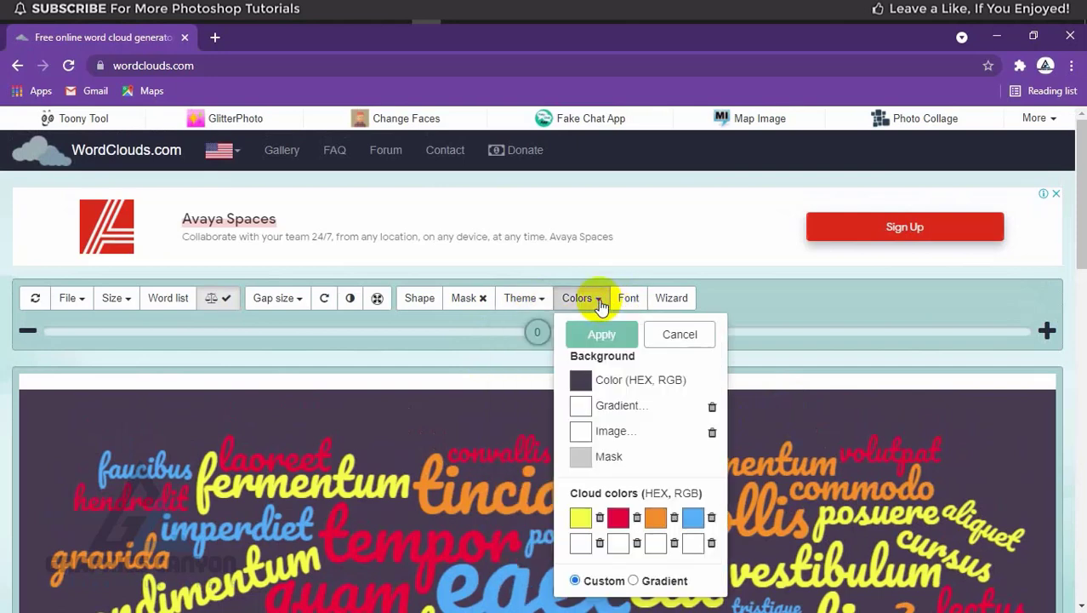
{"action": "scroll", "coordinate": [613, 430], "scroll_direction": "down", "scroll_amount": 2}
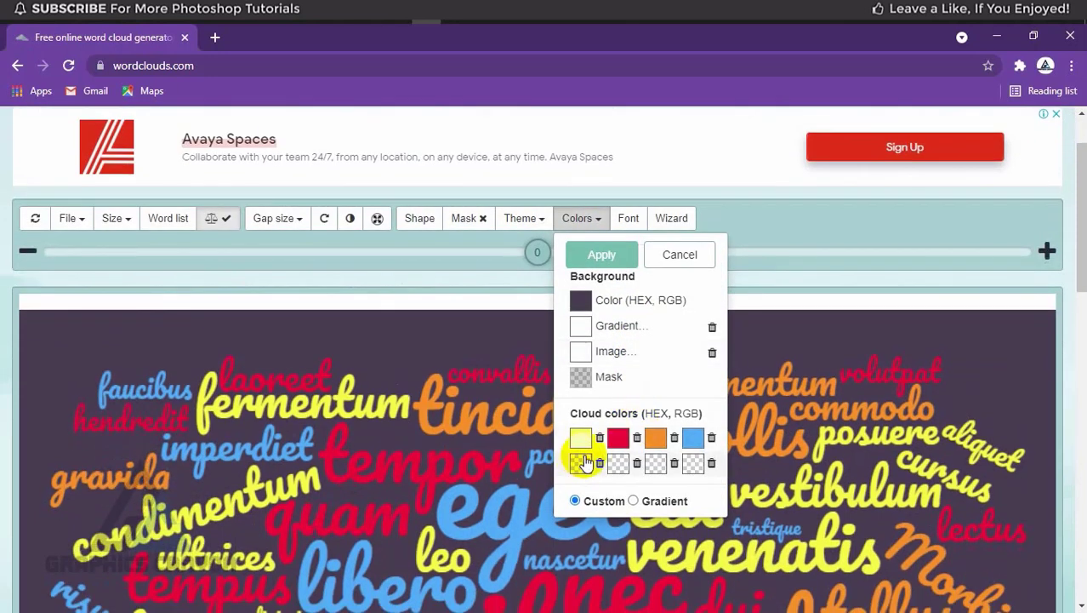
{"action": "left_click", "coordinate": [712, 439]}
{"action": "left_click", "coordinate": [675, 440]}
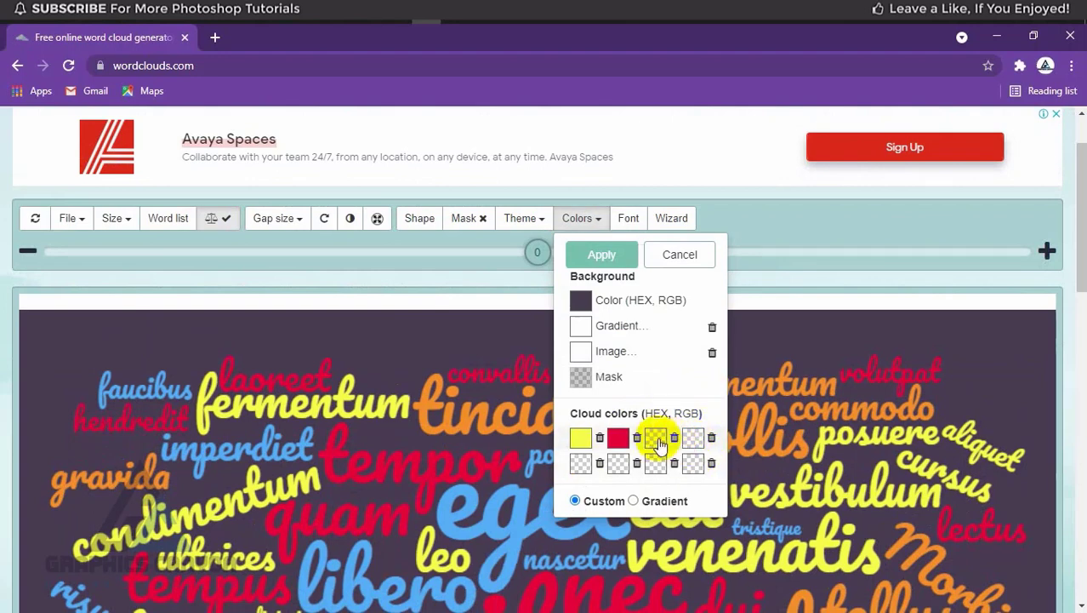
{"action": "left_click", "coordinate": [638, 438]}
{"action": "left_click", "coordinate": [600, 438]}
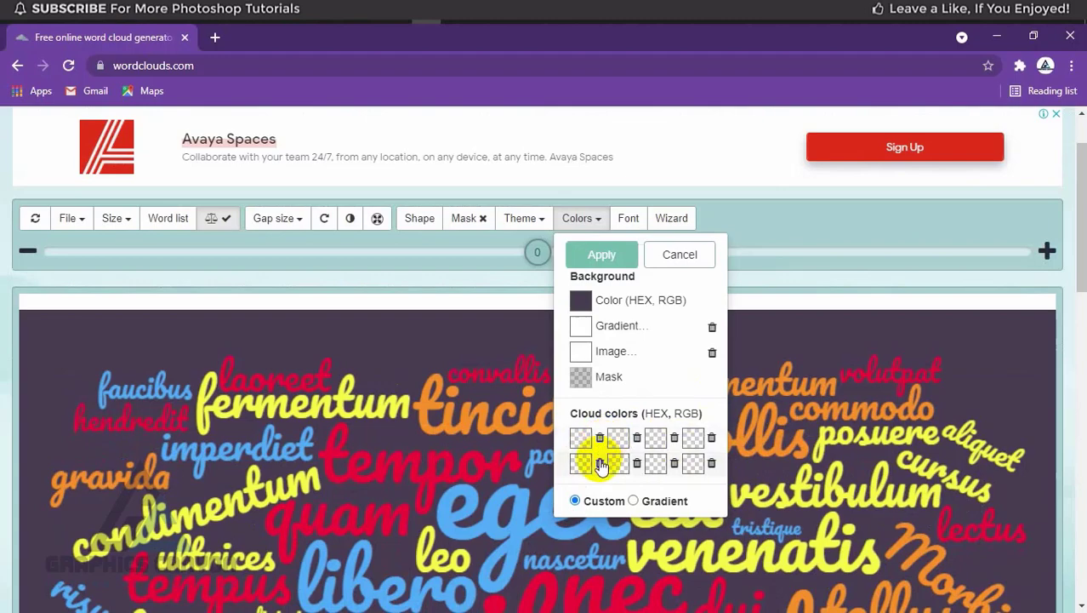
- Examine the image and gradient background options and the cloud colour picker, leaving each one unapplied
{"action": "left_click", "coordinate": [610, 354]}
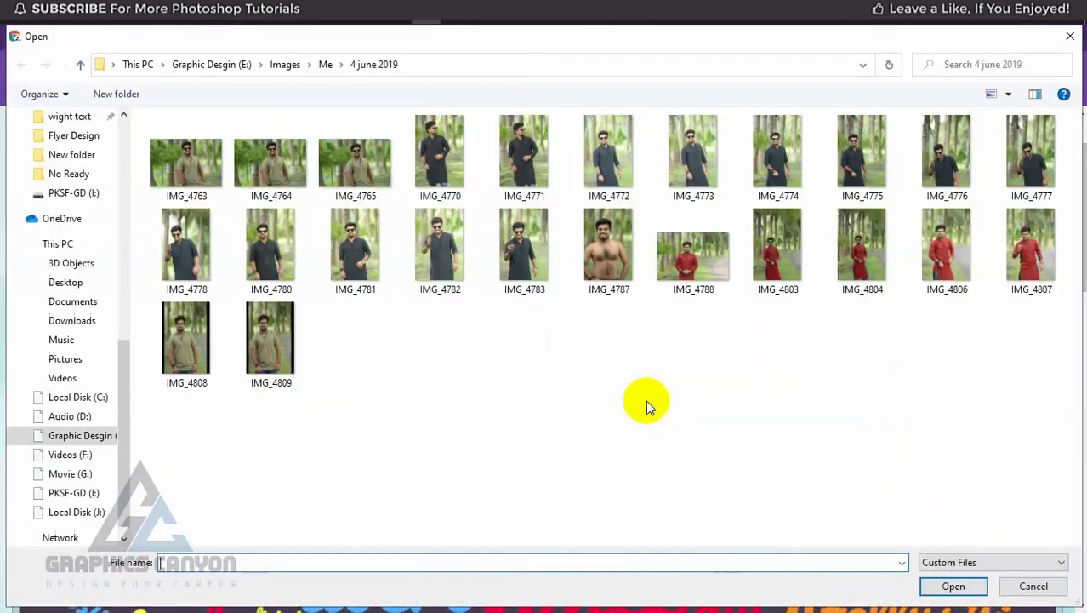
{"action": "left_click", "coordinate": [1013, 589]}
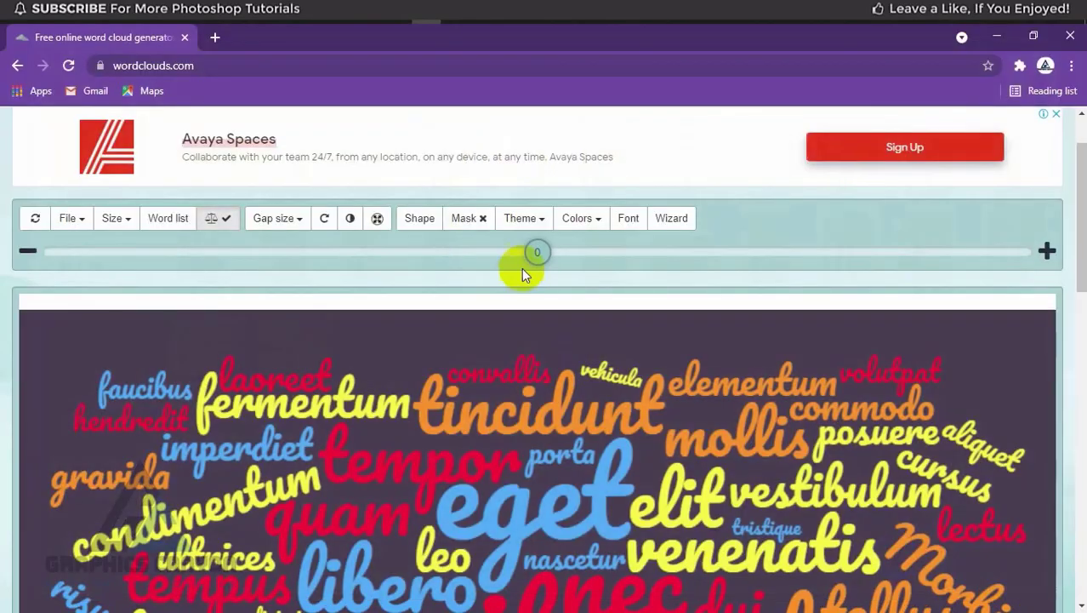
{"action": "left_click", "coordinate": [591, 220]}
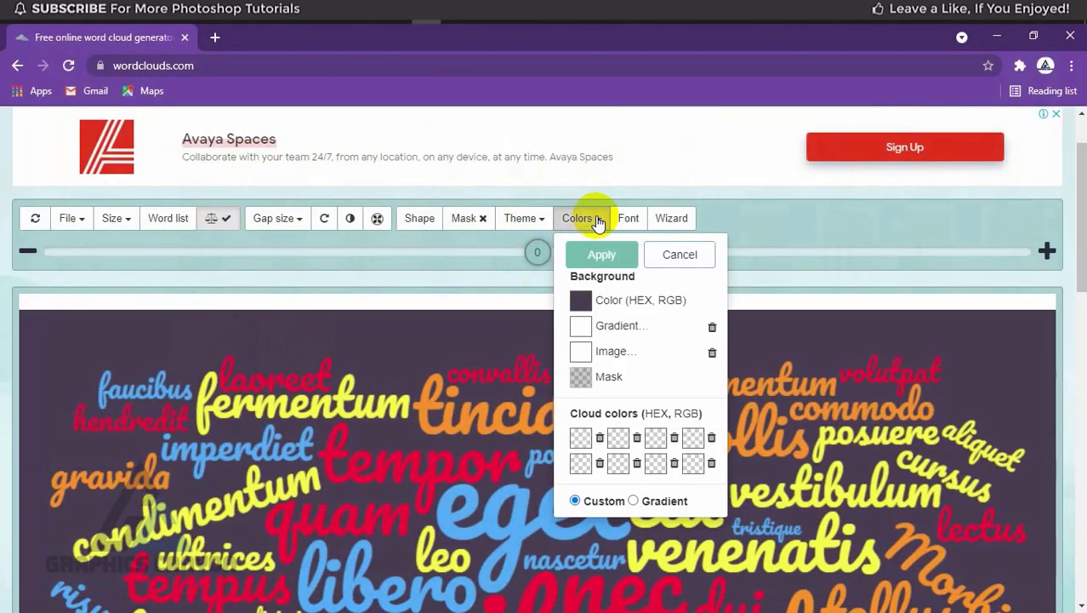
{"action": "left_click", "coordinate": [605, 328]}
{"action": "left_click", "coordinate": [706, 436]}
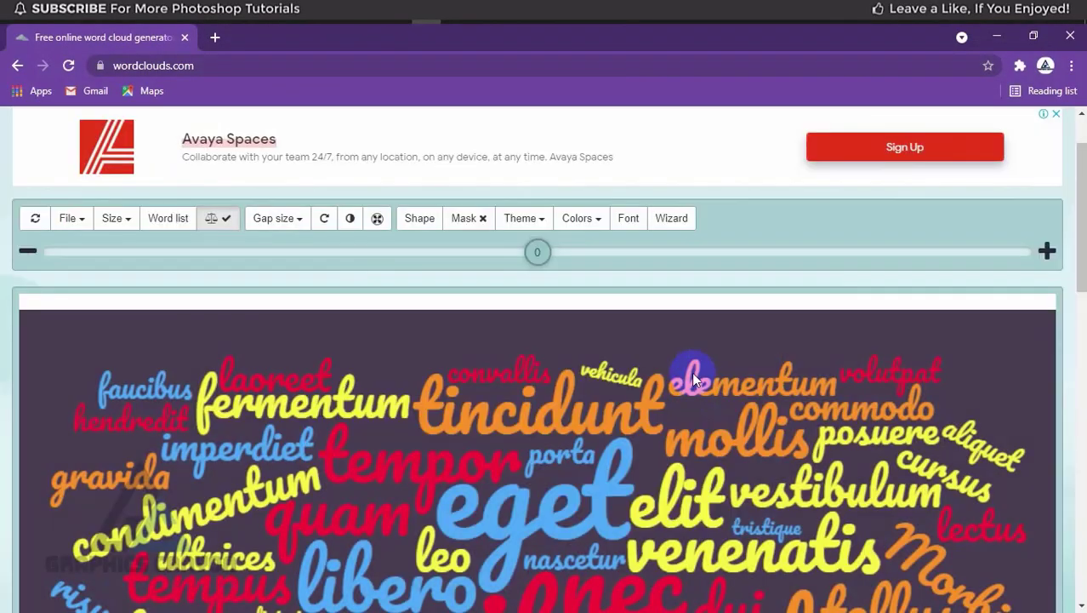
{"action": "left_click", "coordinate": [594, 220]}
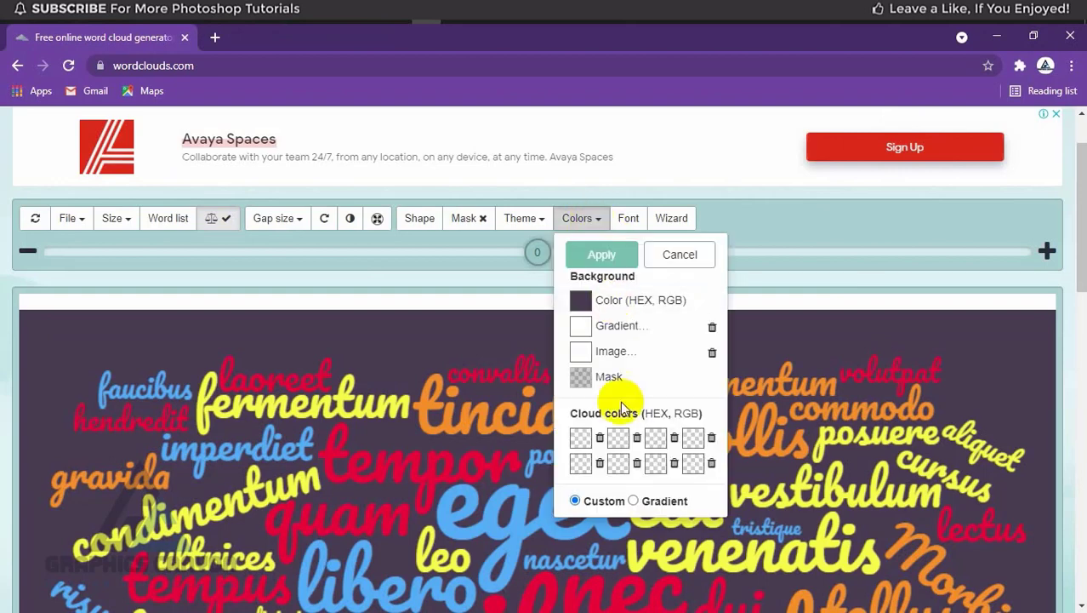
{"action": "left_click", "coordinate": [580, 439]}
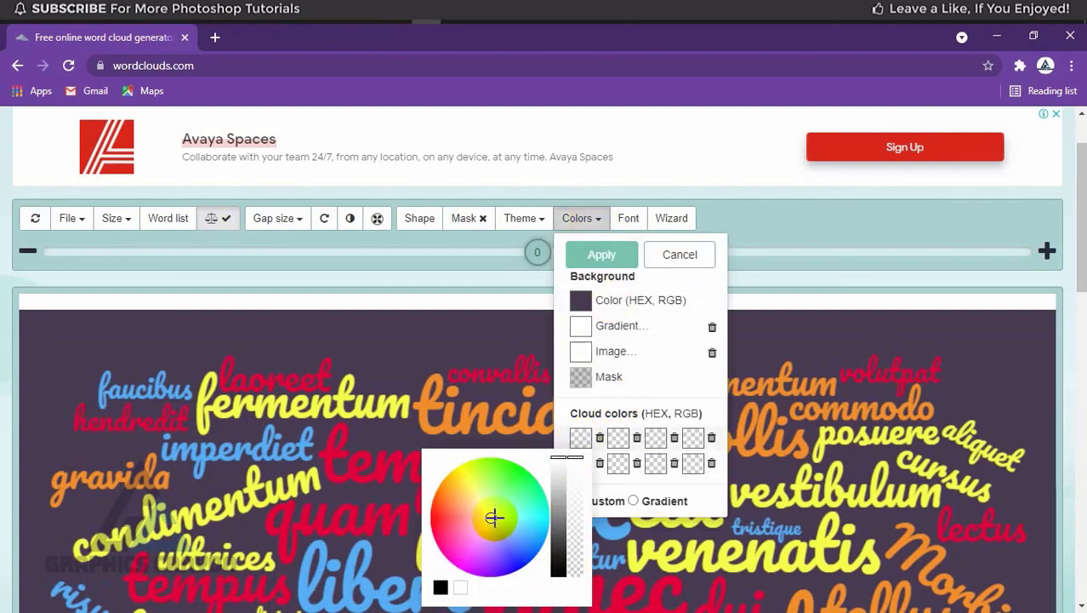
{"action": "left_click", "coordinate": [679, 326]}
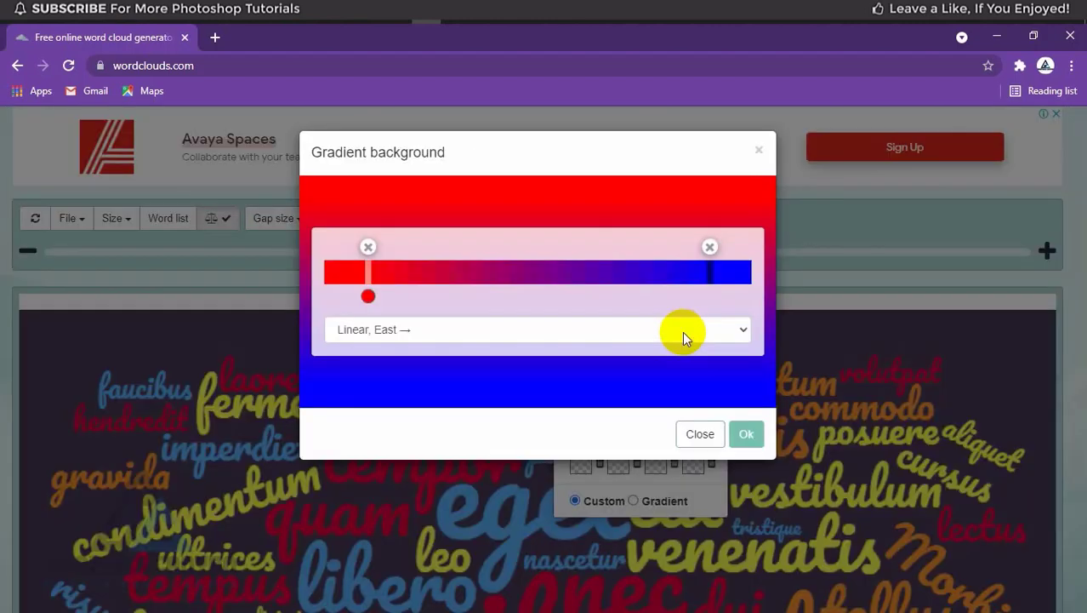
{"action": "left_click", "coordinate": [698, 436]}
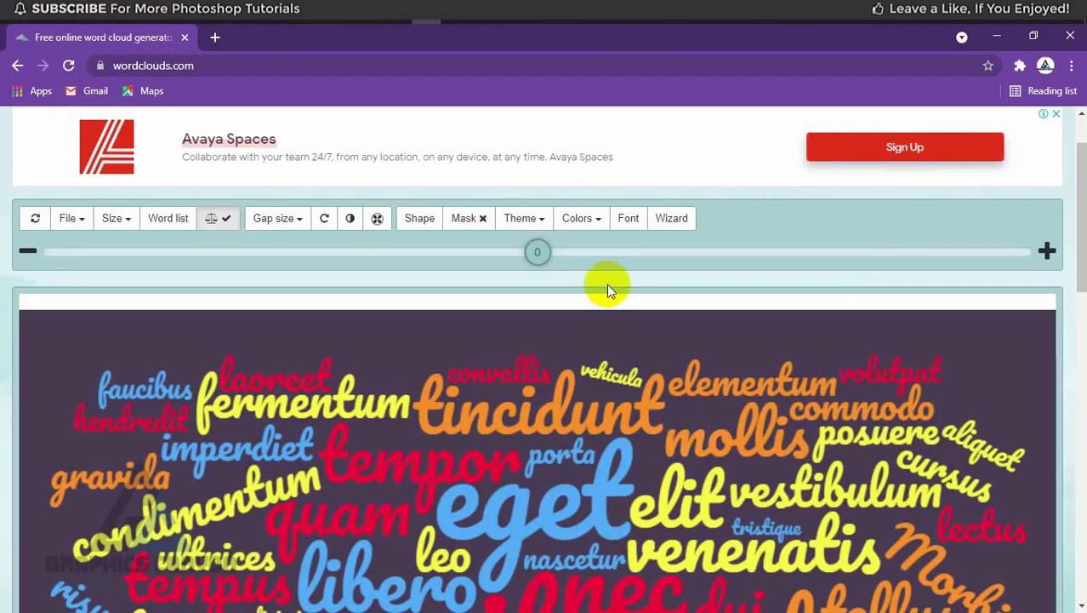
- Set the word cloud's font to Oxygen Mono
{"action": "left_click", "coordinate": [634, 219]}
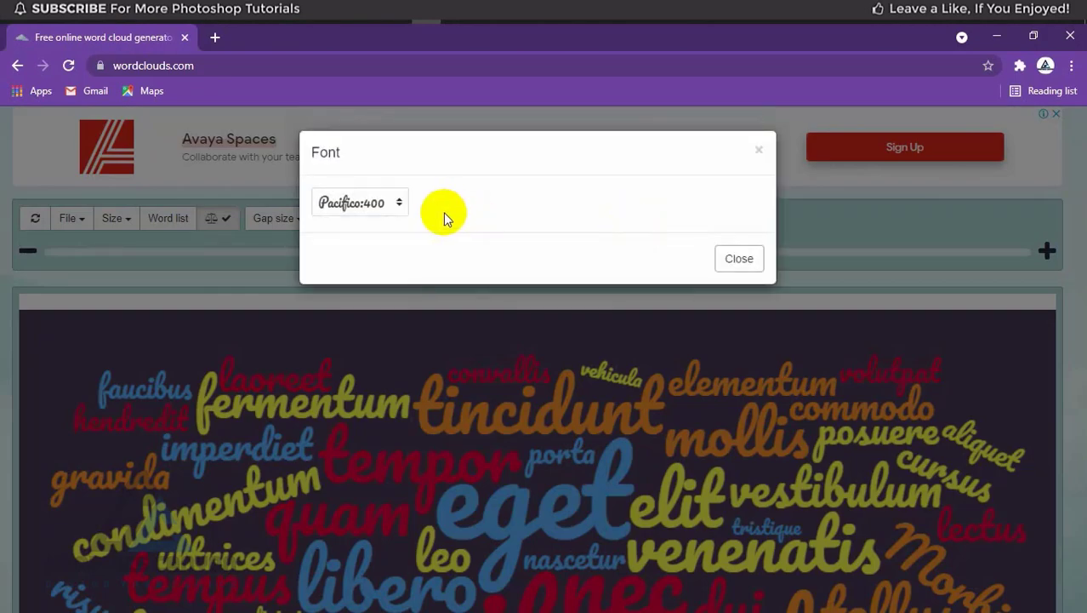
{"action": "left_click", "coordinate": [389, 203]}
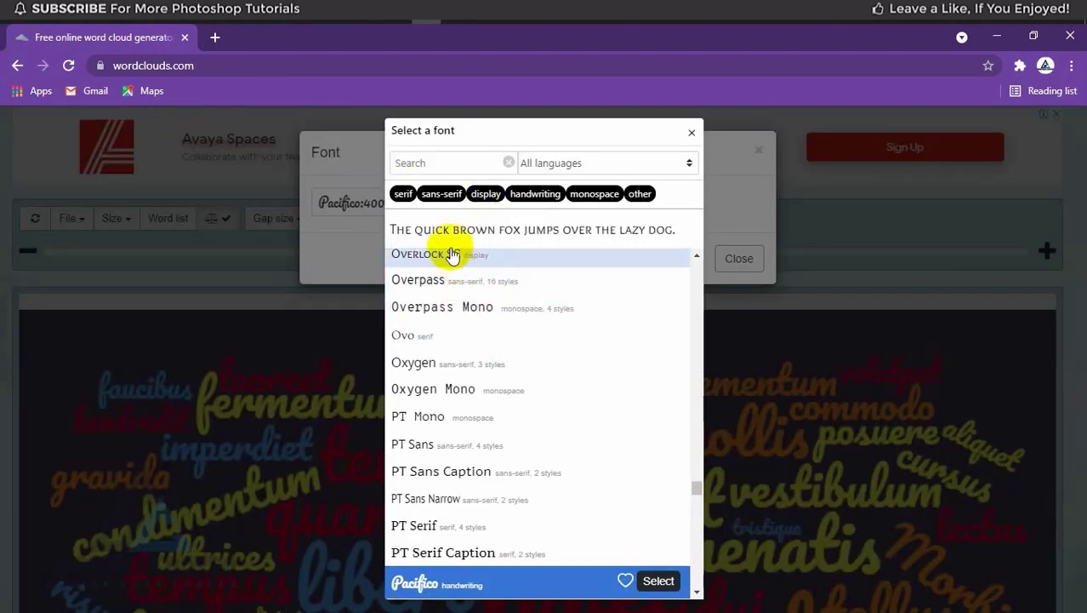
{"action": "left_click", "coordinate": [454, 385]}
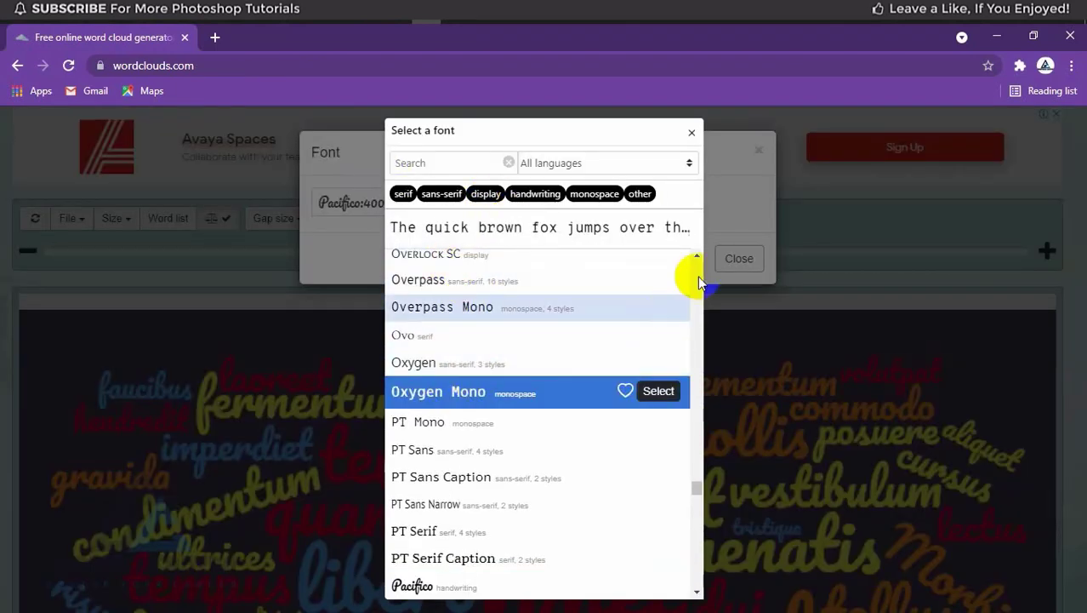
{"action": "left_click", "coordinate": [658, 392]}
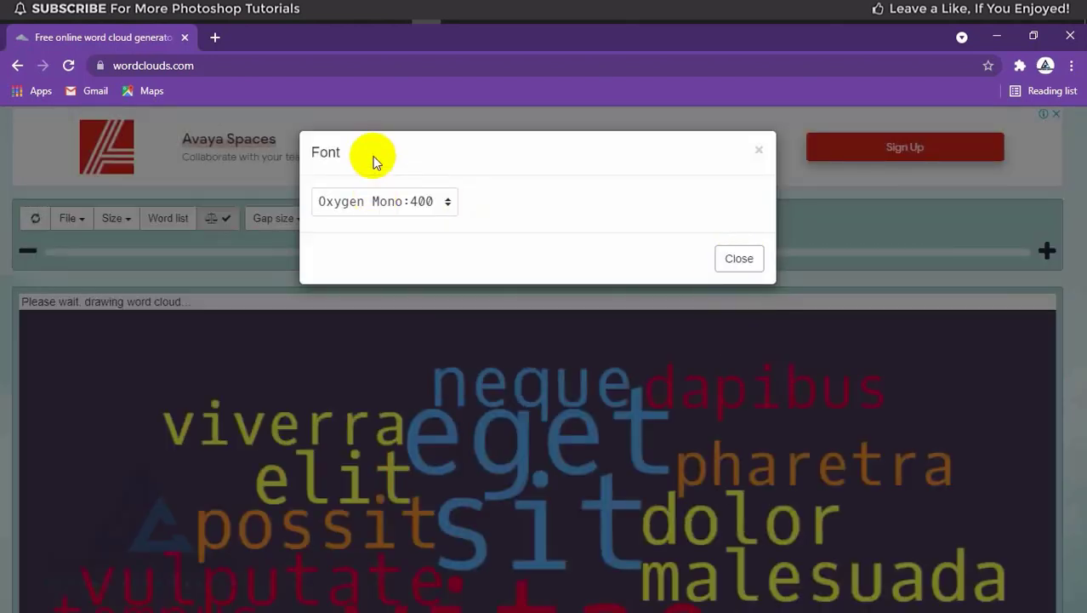
- Search the fonts for "ber", set the word cloud's font to Berkshire Swash and review the redrawn cloud
{"action": "left_click", "coordinate": [398, 203]}
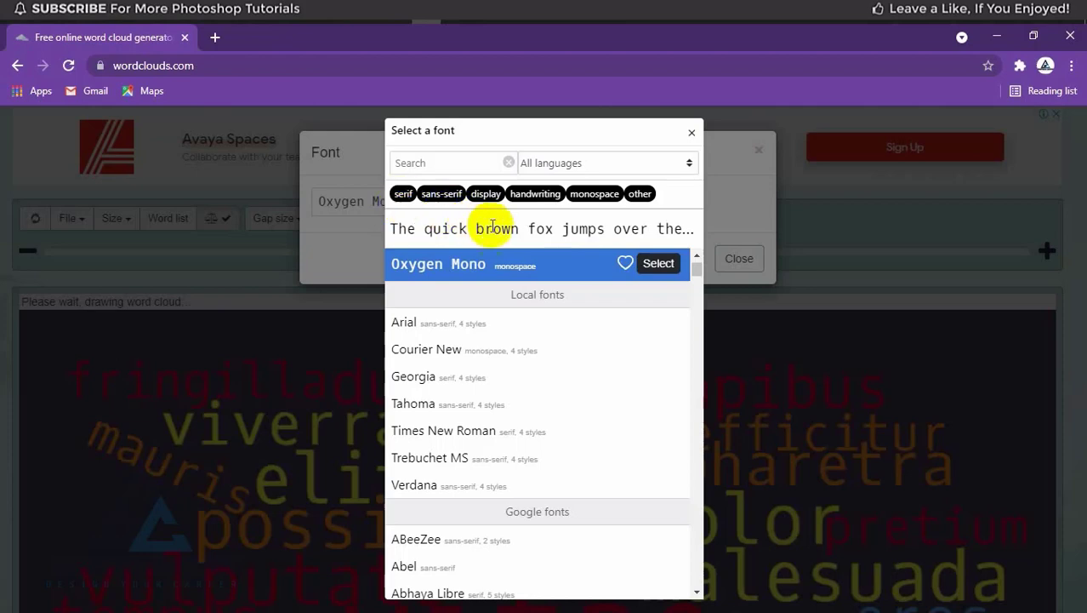
{"action": "left_click", "coordinate": [442, 162]}
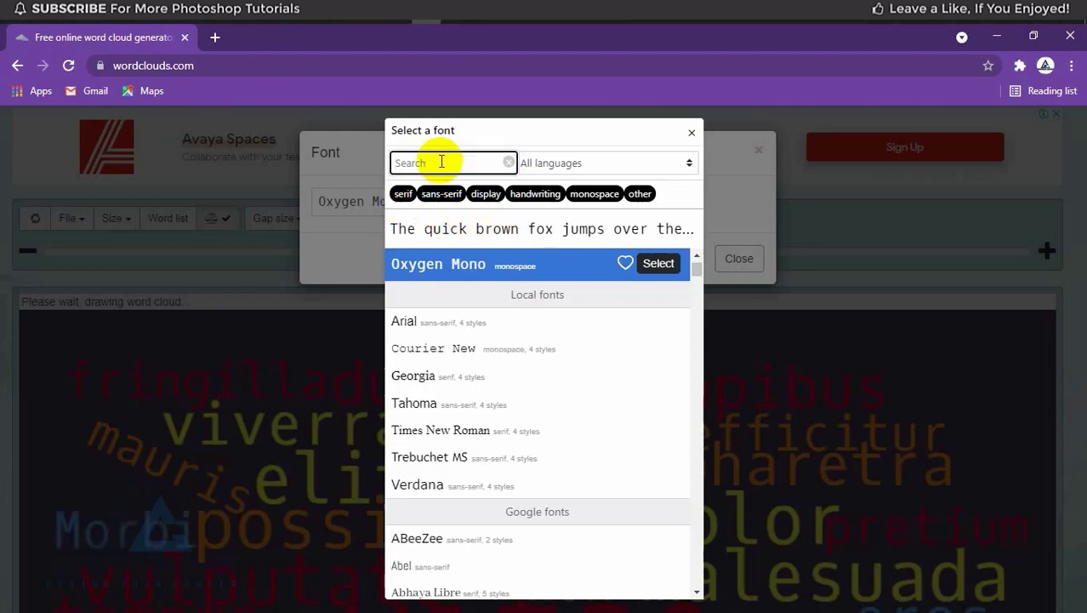
{"action": "type", "text": "b"}
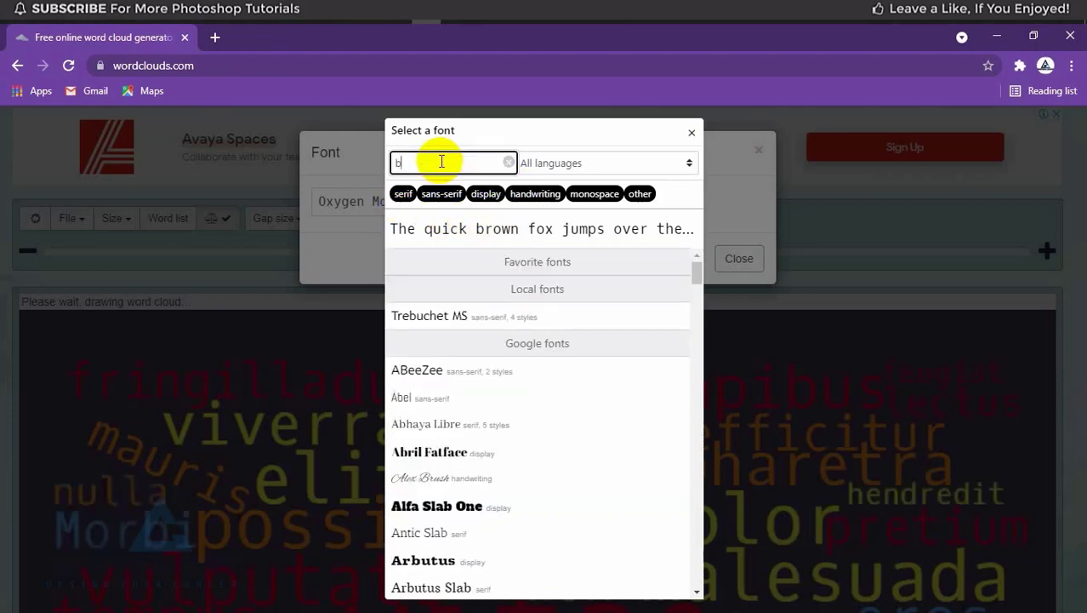
{"action": "type", "text": "e"}
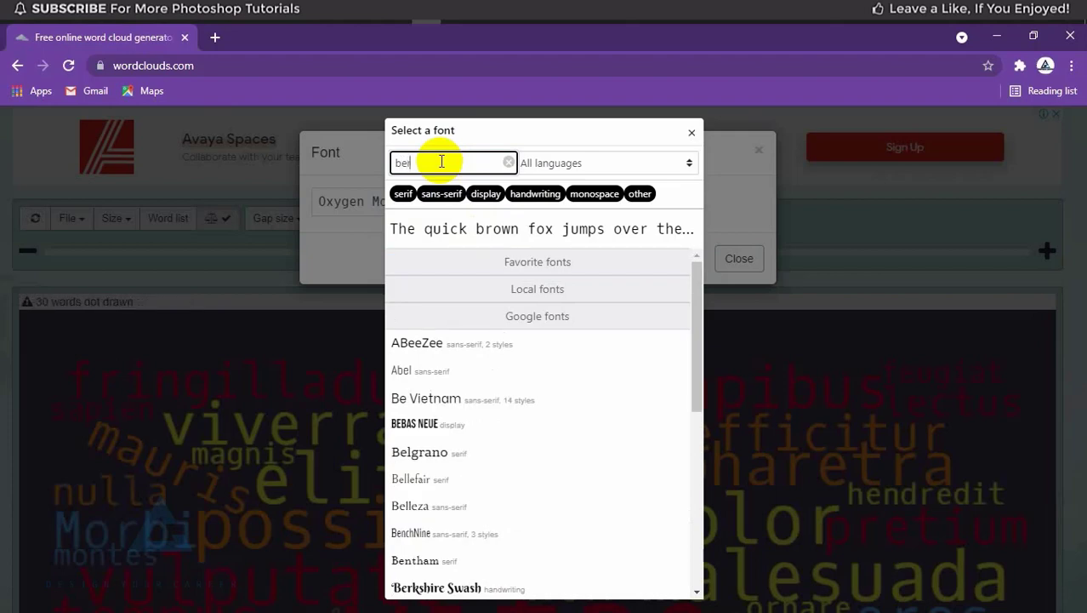
{"action": "type", "text": "r"}
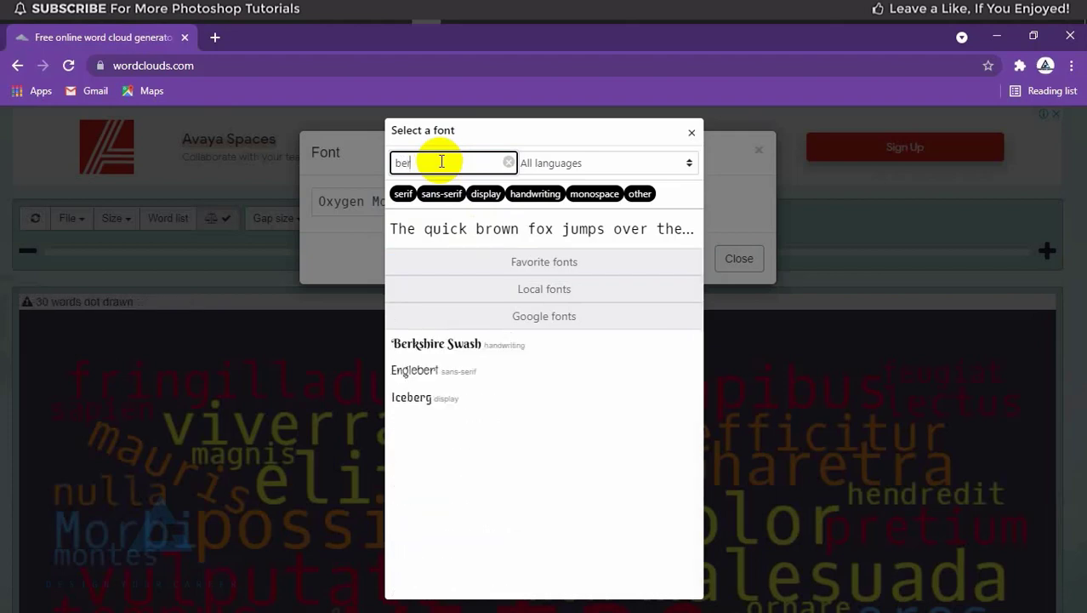
{"action": "left_click", "coordinate": [452, 345]}
{"action": "left_click", "coordinate": [671, 345]}
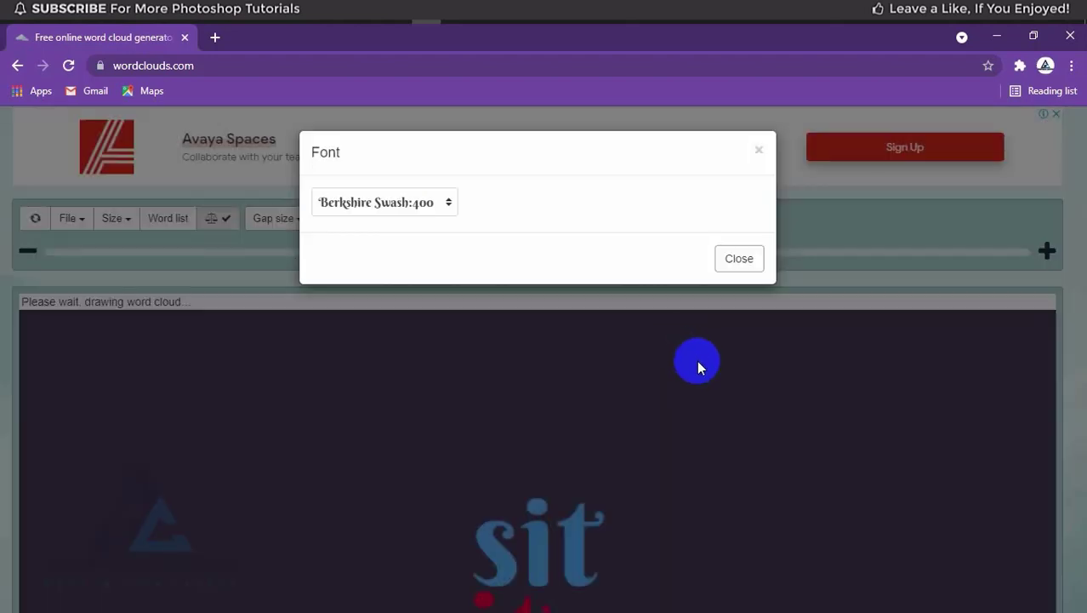
{"action": "left_click", "coordinate": [740, 259]}
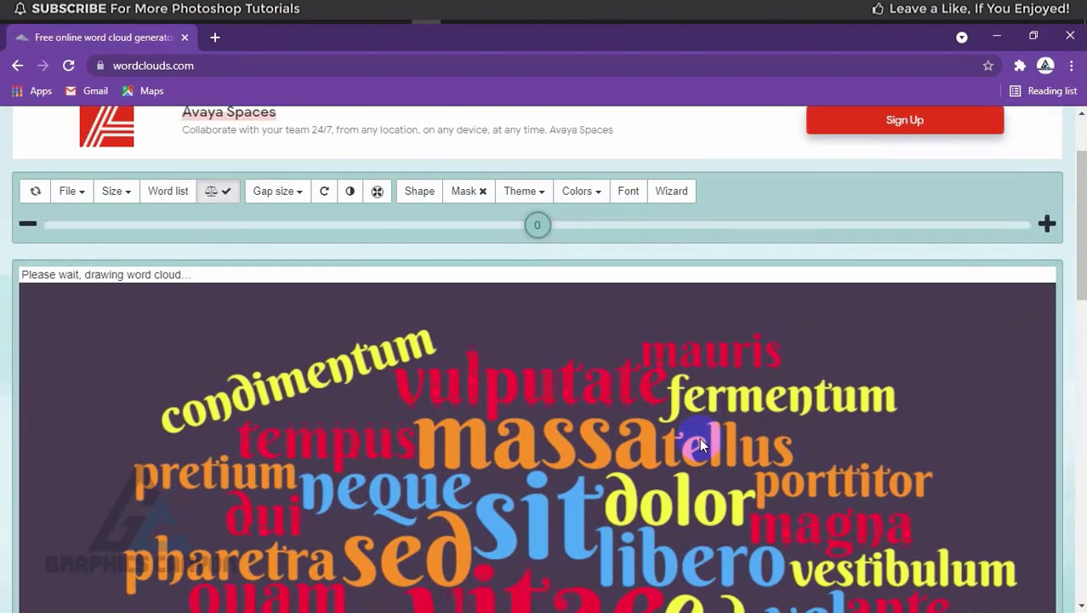
{"action": "scroll", "coordinate": [700, 437], "scroll_direction": "down", "scroll_amount": 7}
{"action": "scroll", "coordinate": [699, 437], "scroll_direction": "up", "scroll_amount": 10}
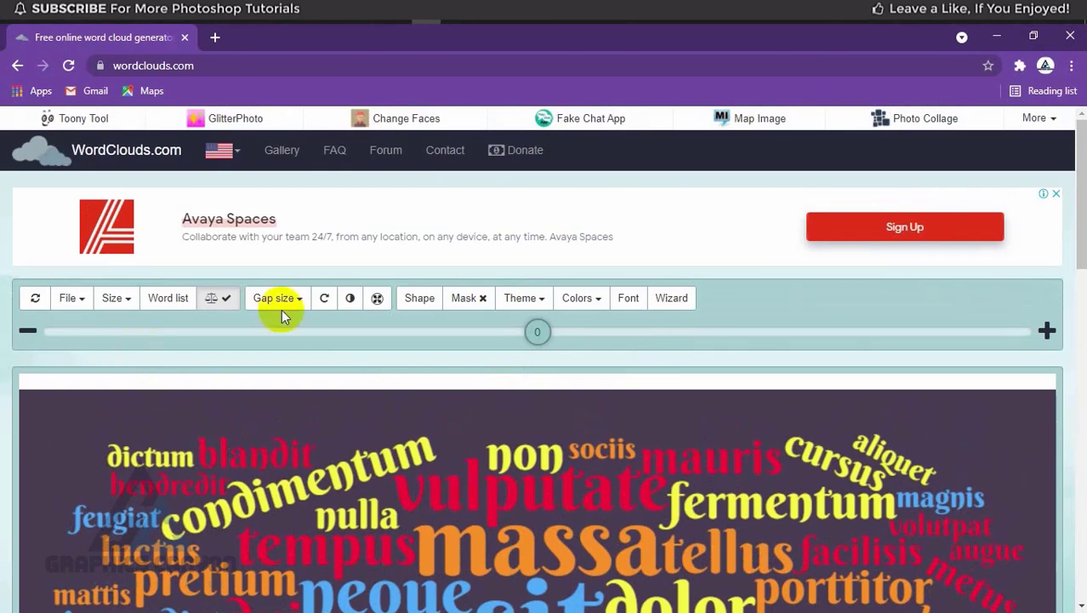
{"action": "left_click", "coordinate": [683, 301]}
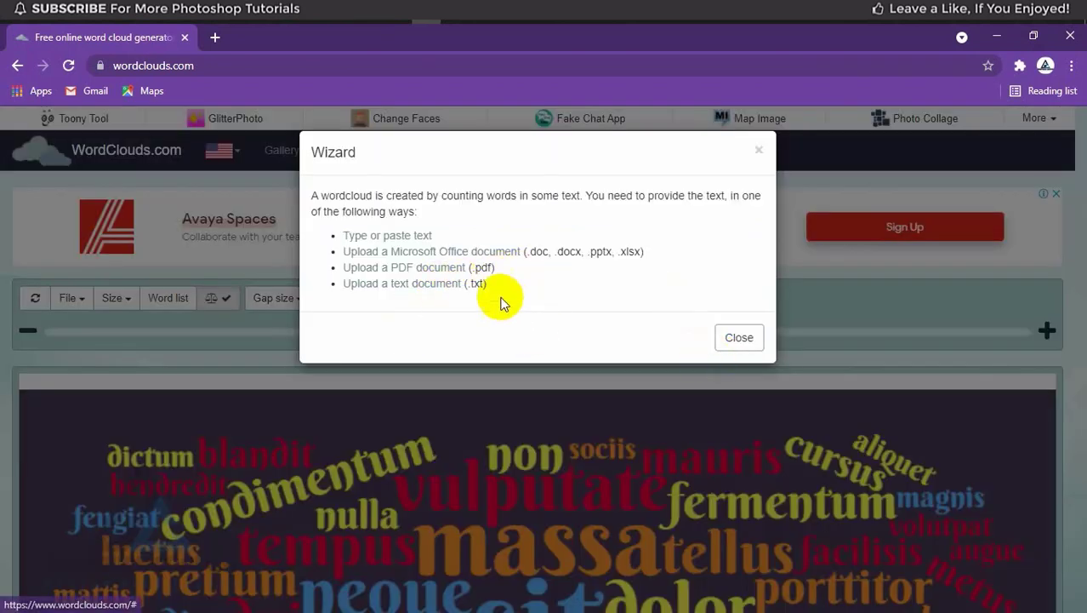
{"action": "left_click", "coordinate": [730, 335]}
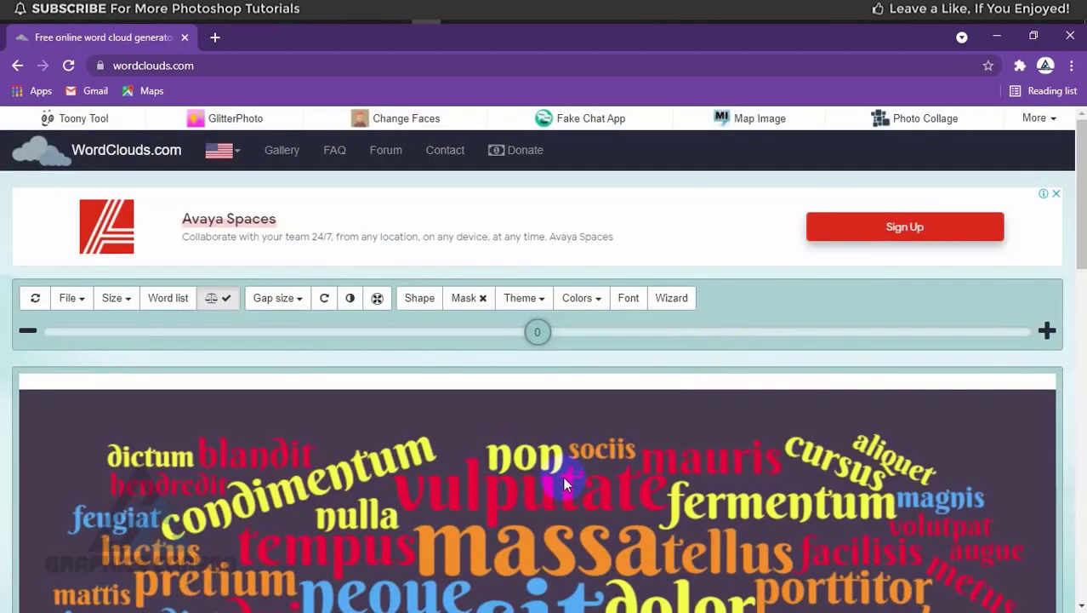
{"action": "scroll", "coordinate": [562, 477], "scroll_direction": "down", "scroll_amount": 4}
{"action": "scroll", "coordinate": [561, 477], "scroll_direction": "up", "scroll_amount": 4}
- Save the word cloud as an HD PNG image named wordcloud, download it and dismiss the save dialog
{"action": "left_click", "coordinate": [70, 298]}
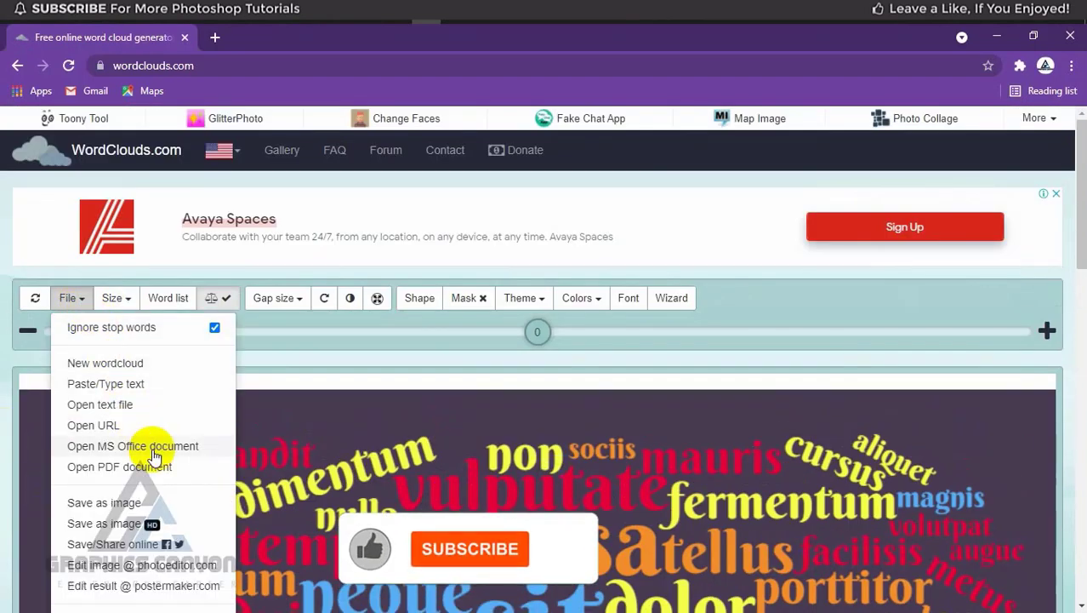
{"action": "scroll", "coordinate": [154, 457], "scroll_direction": "down", "scroll_amount": 2}
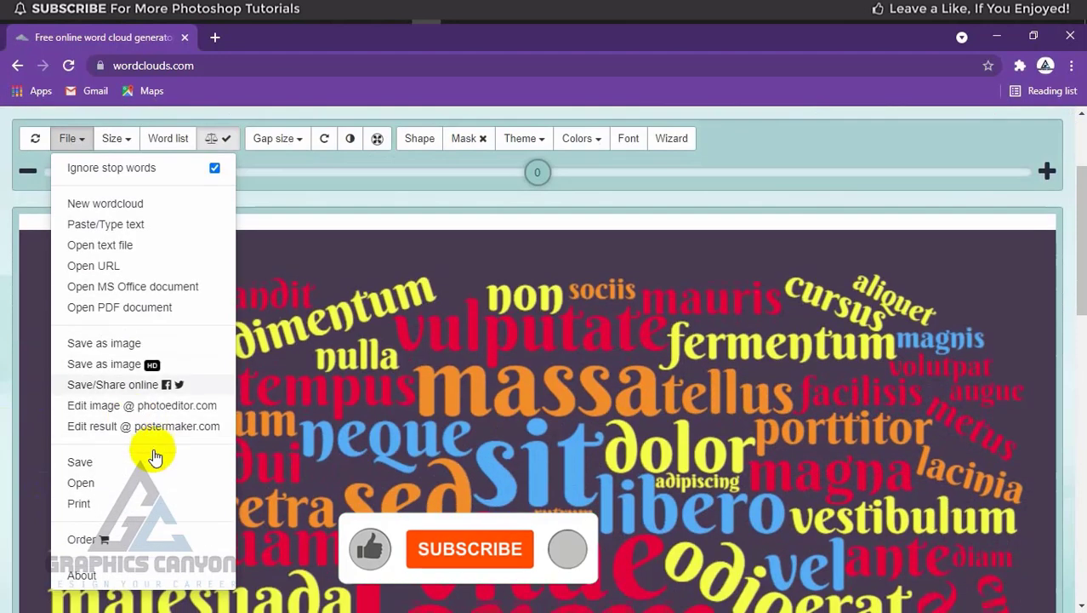
{"action": "left_click", "coordinate": [138, 366]}
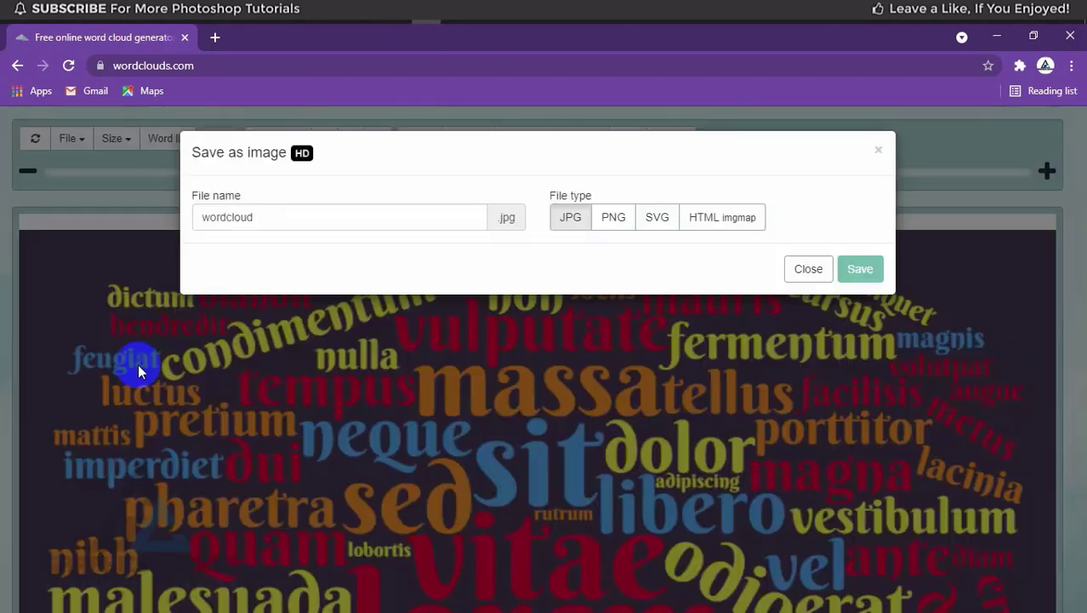
{"action": "left_click", "coordinate": [620, 223]}
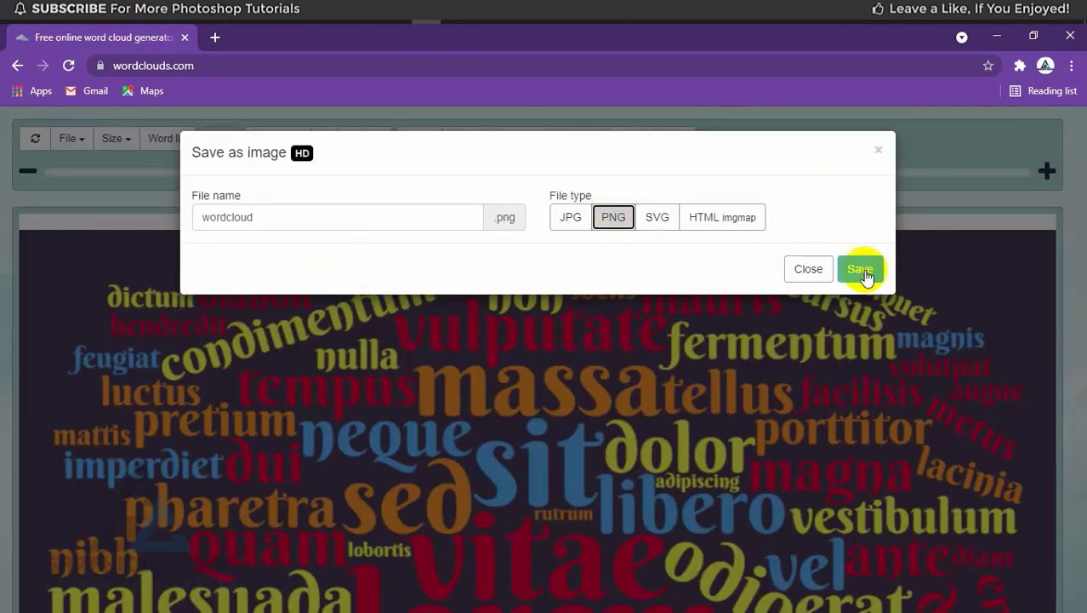
{"action": "left_click", "coordinate": [858, 271]}
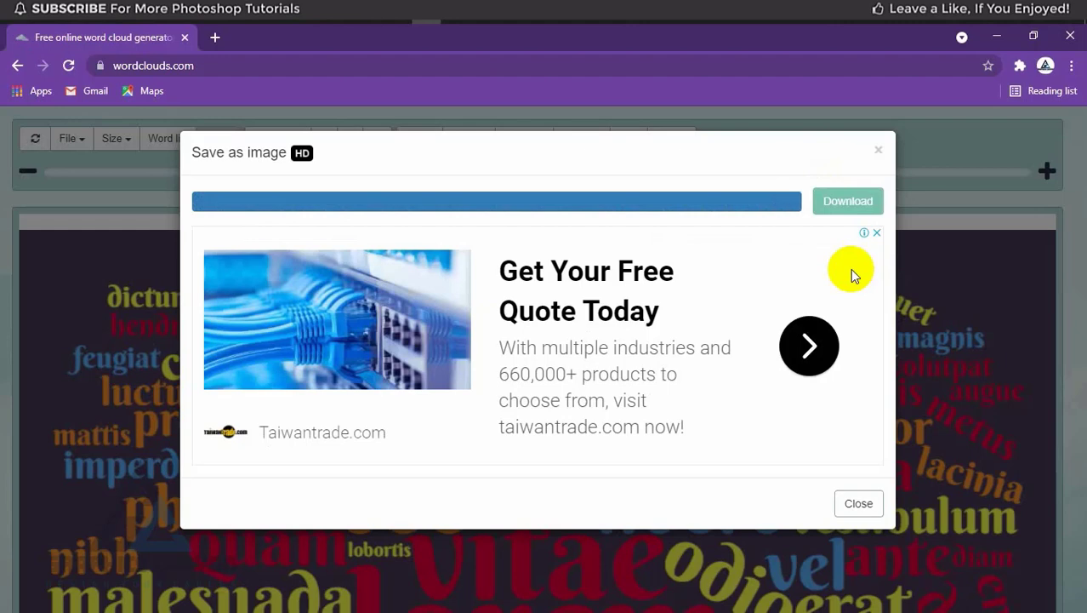
{"action": "left_click", "coordinate": [844, 209]}
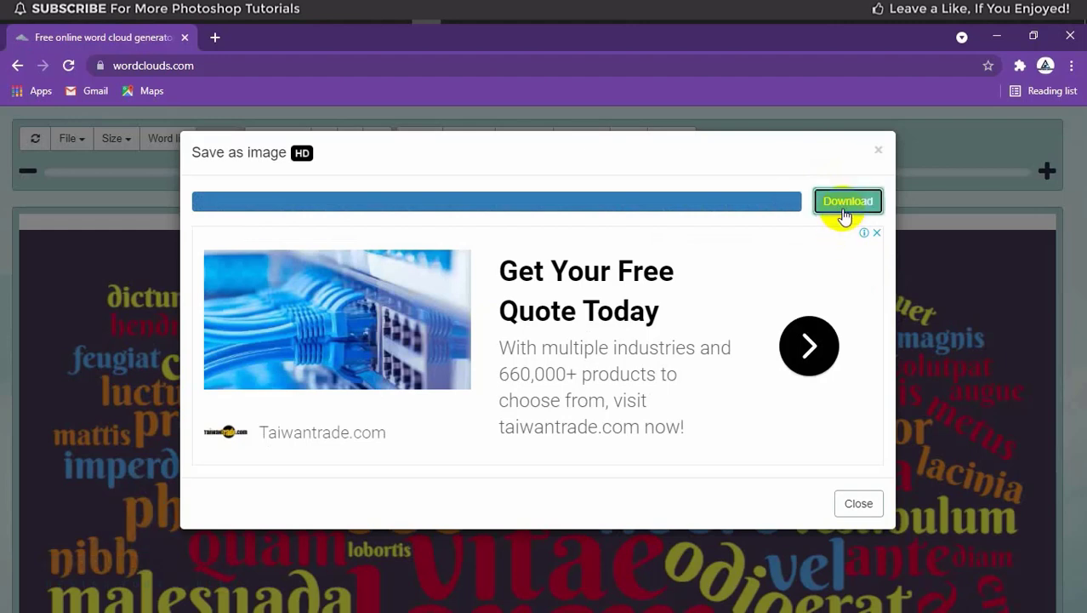
{"action": "left_click", "coordinate": [670, 338]}
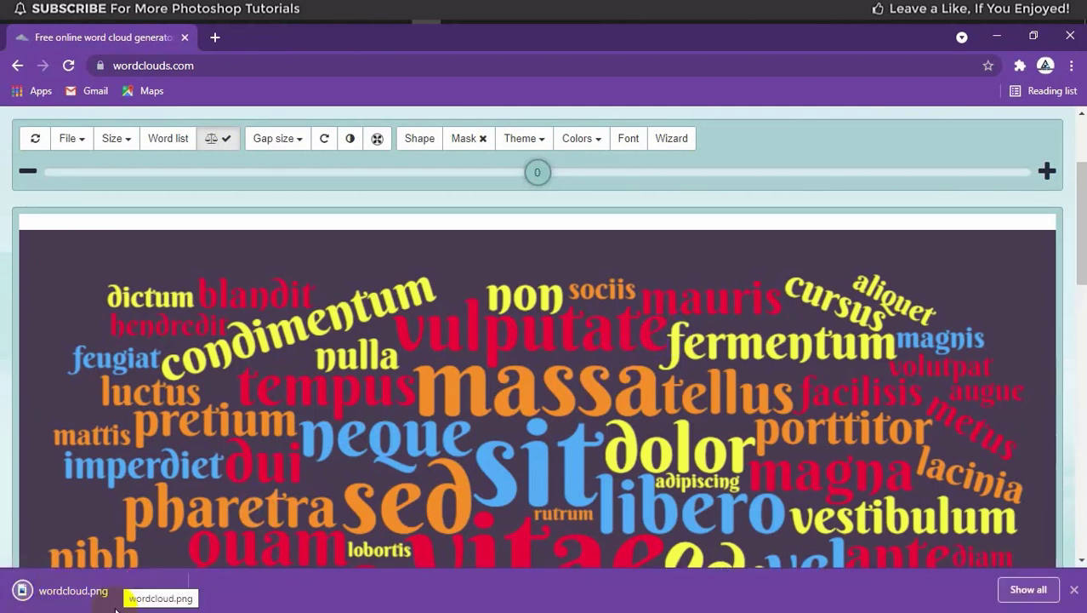
- Locate the downloaded wordcloud.png in the Downloads folder, show the files as large thumbnails and open the image in Photoshop
{"action": "left_click", "coordinate": [152, 600]}
{"action": "left_click", "coordinate": [173, 594]}
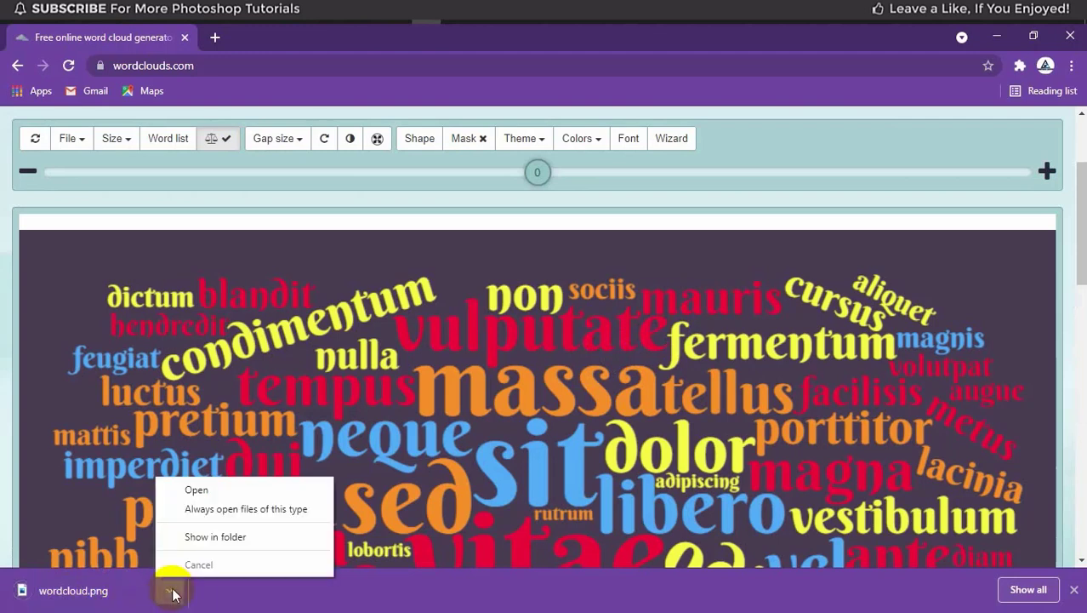
{"action": "left_click", "coordinate": [217, 536]}
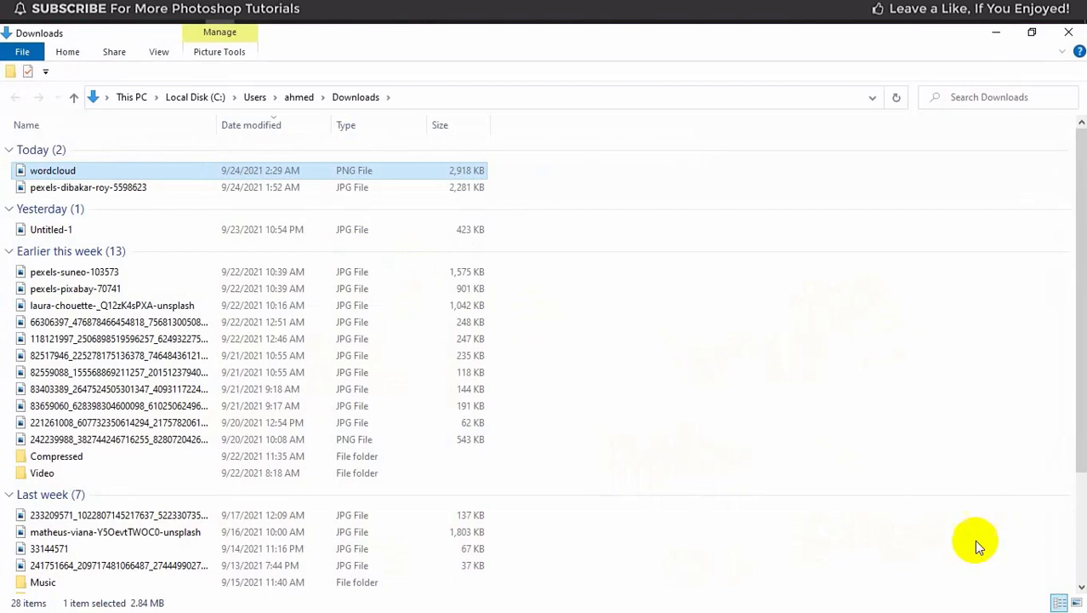
{"action": "left_click", "coordinate": [1076, 603]}
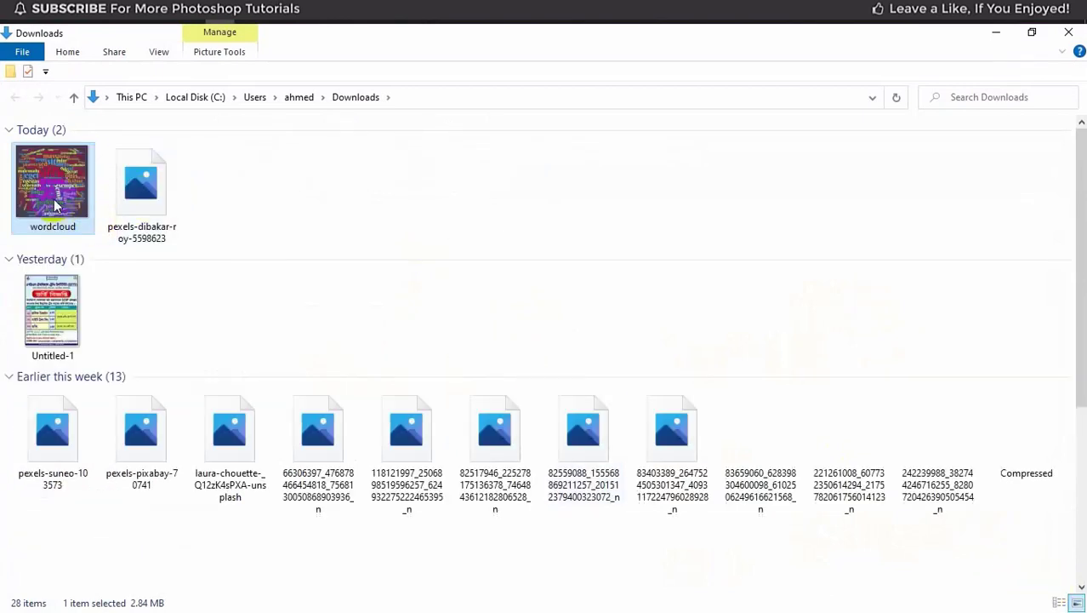
{"action": "left_click_drag", "start_coordinate": [51, 181], "coordinate": [428, 23]}
{"action": "left_click_drag", "start_coordinate": [313, 18], "coordinate": [492, 91]}
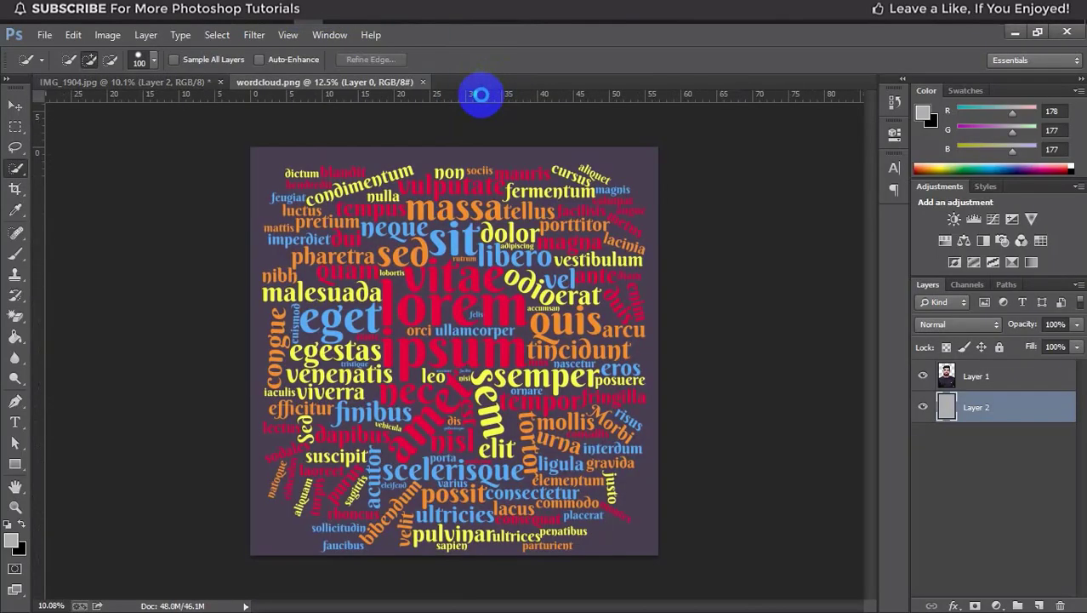
- Duplicate the portrait cutout layer of IMG_1904.jpg into a new document named Displace
{"action": "left_click", "coordinate": [135, 82]}
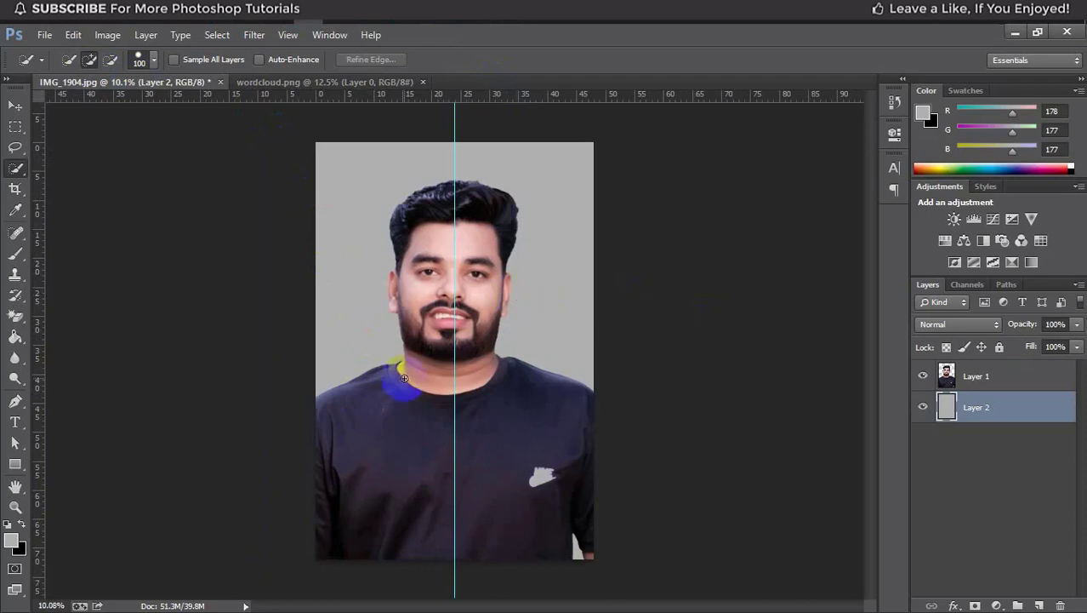
{"action": "left_click", "coordinate": [996, 382]}
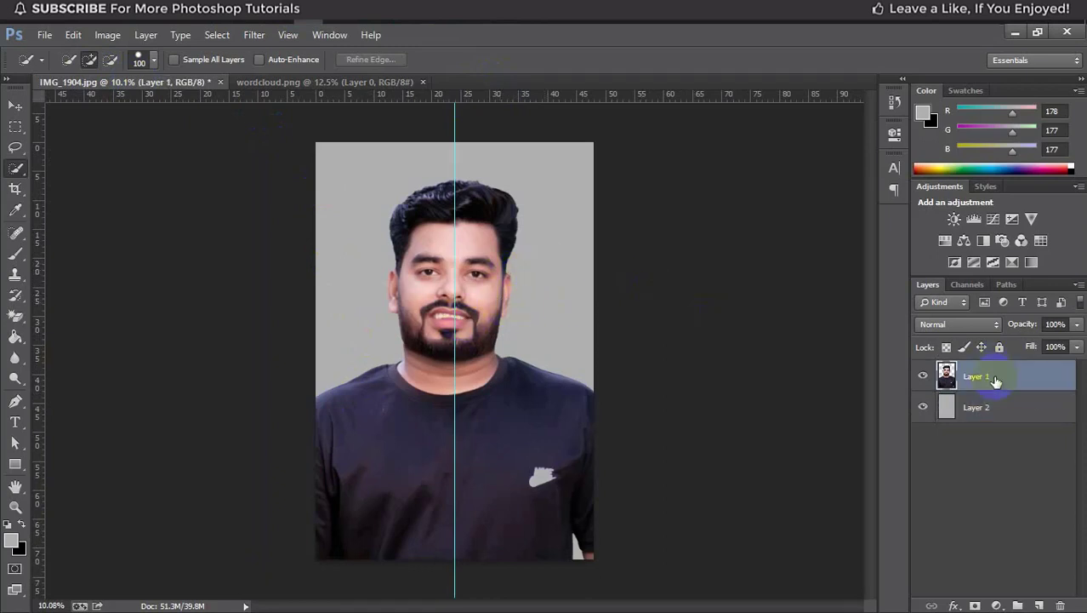
{"action": "left_click", "coordinate": [922, 375]}
{"action": "left_click", "coordinate": [922, 375]}
{"action": "right_click", "coordinate": [986, 377]}
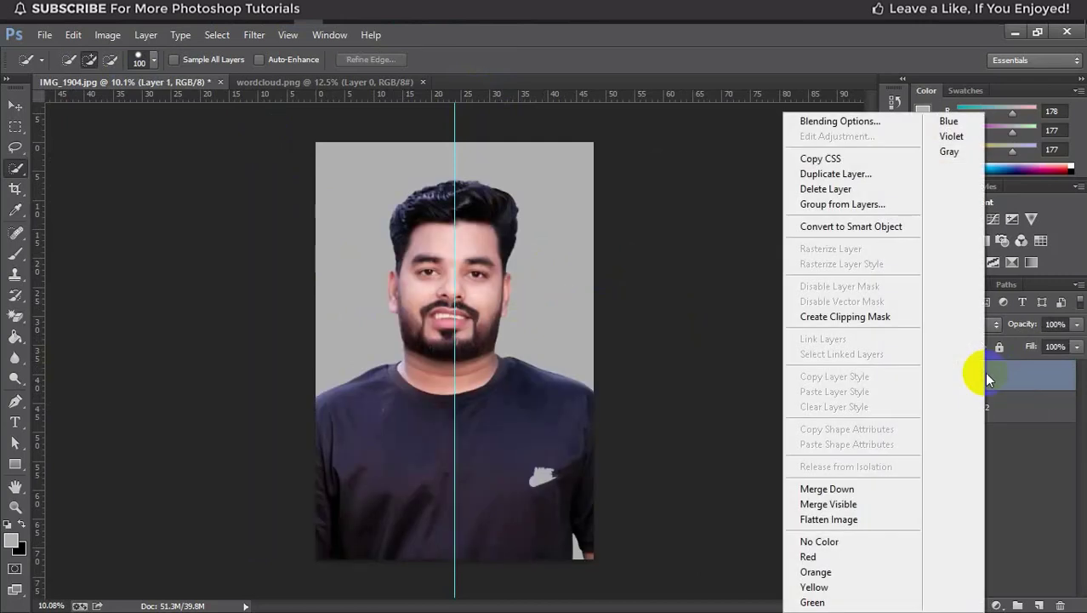
{"action": "left_click", "coordinate": [848, 175]}
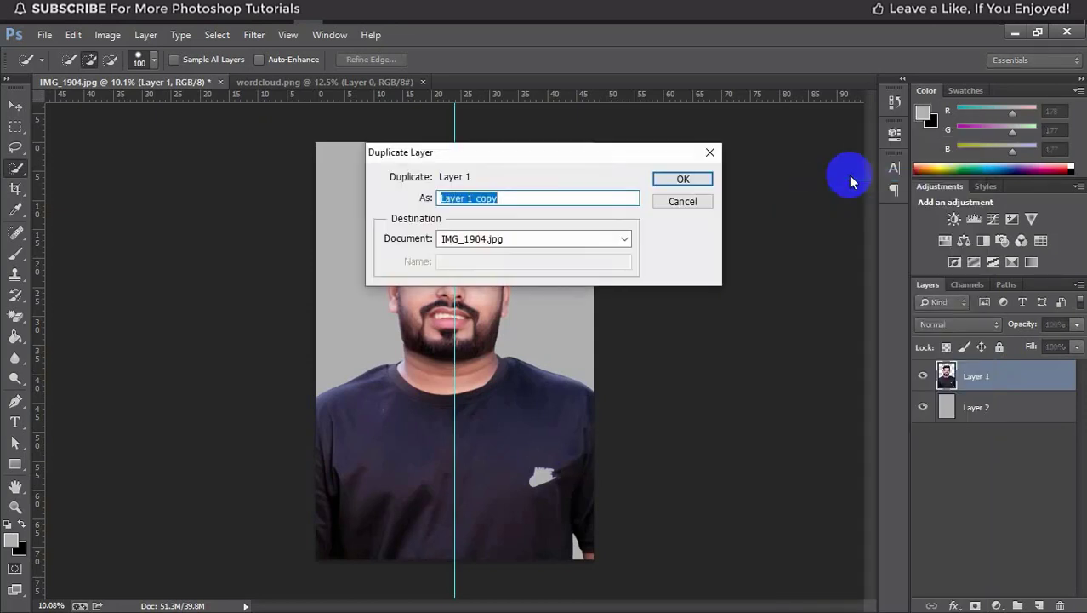
{"action": "left_click", "coordinate": [600, 235]}
{"action": "left_click", "coordinate": [499, 279]}
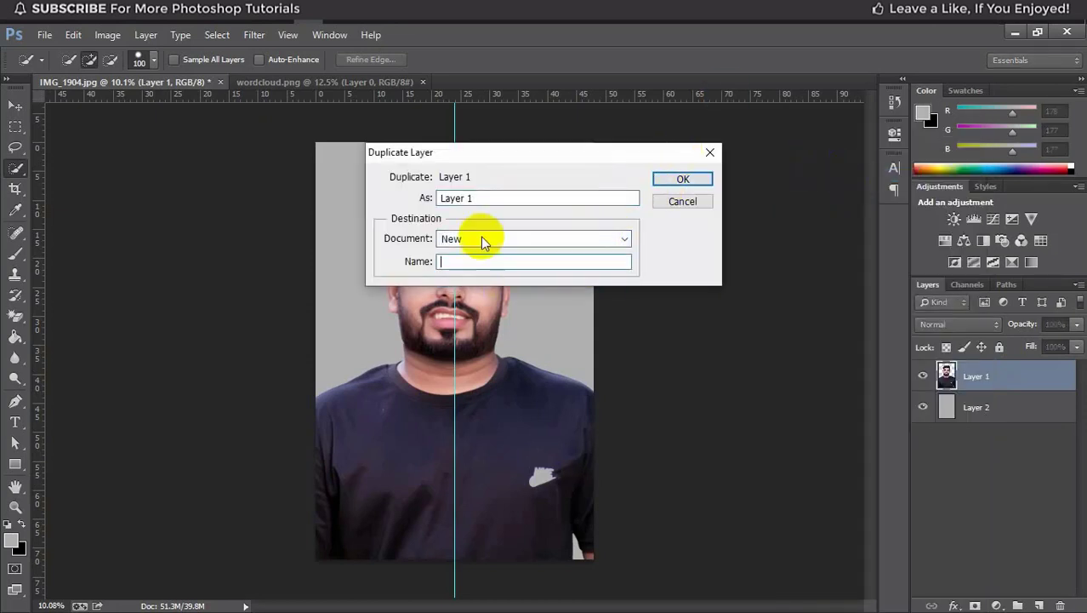
{"action": "left_click", "coordinate": [466, 263]}
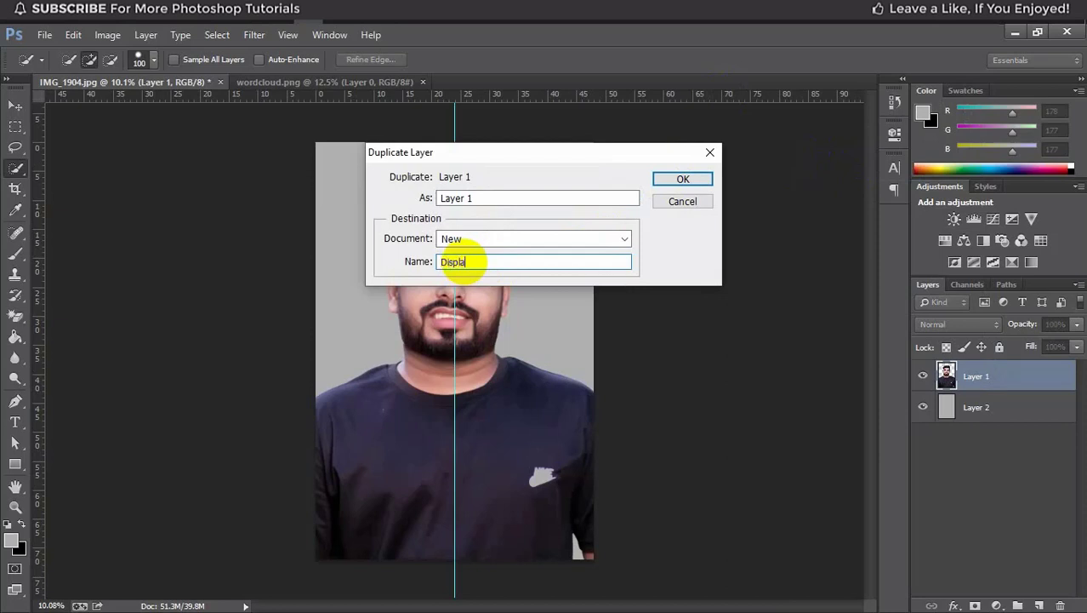
{"action": "left_click", "coordinate": [702, 180]}
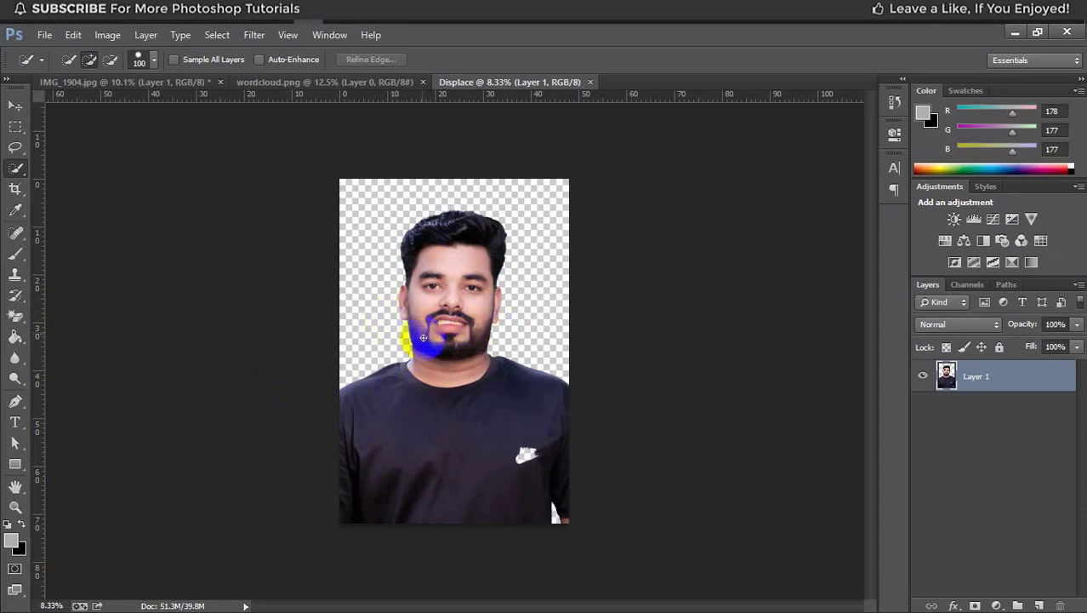
- Apply a Gaussian Blur with a 10-pixel radius to the portrait in the Displace document
{"action": "left_click", "coordinate": [260, 36]}
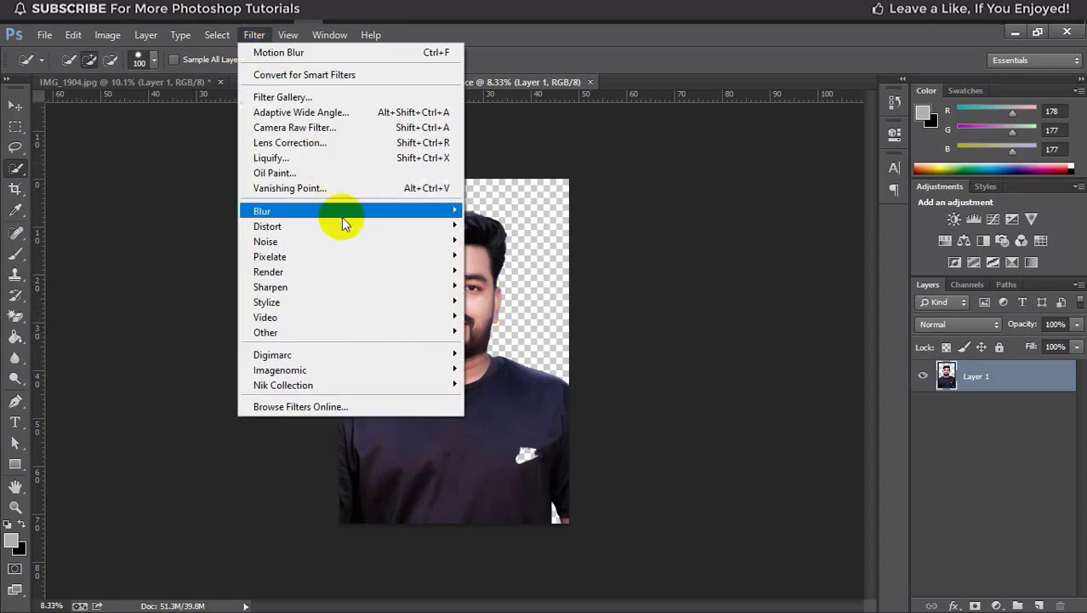
{"action": "mouse_move", "coordinate": [341, 217]}
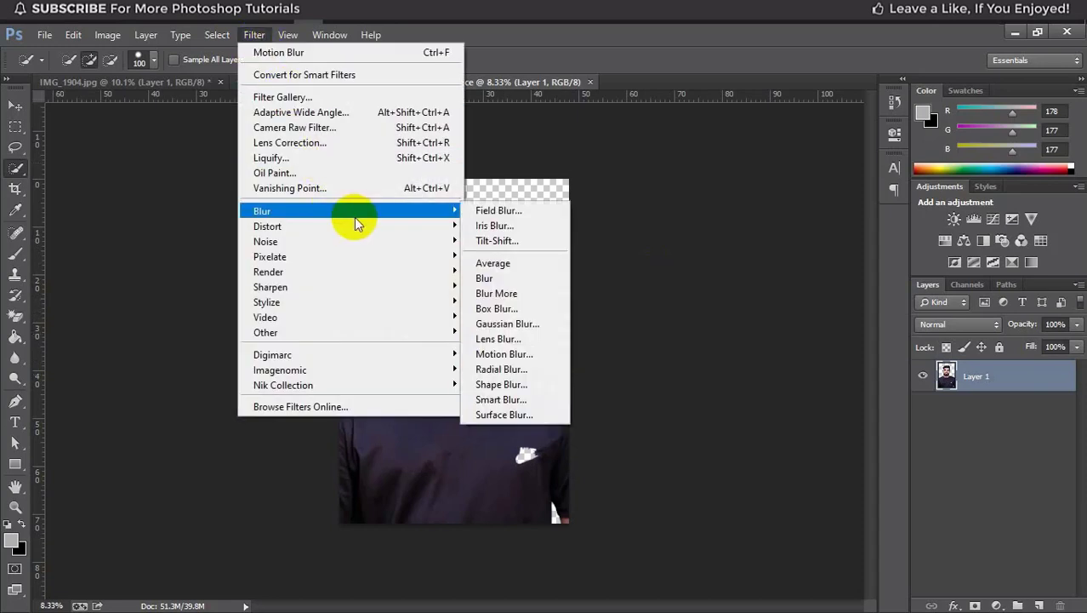
{"action": "left_click", "coordinate": [509, 324]}
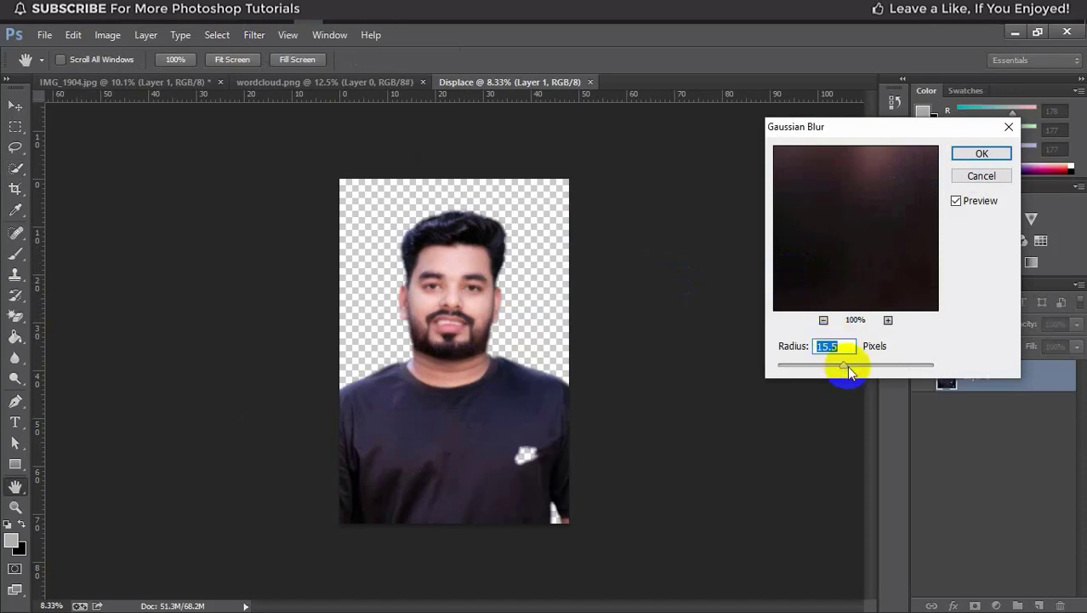
{"action": "left_click_drag", "start_coordinate": [838, 346], "coordinate": [824, 346]}
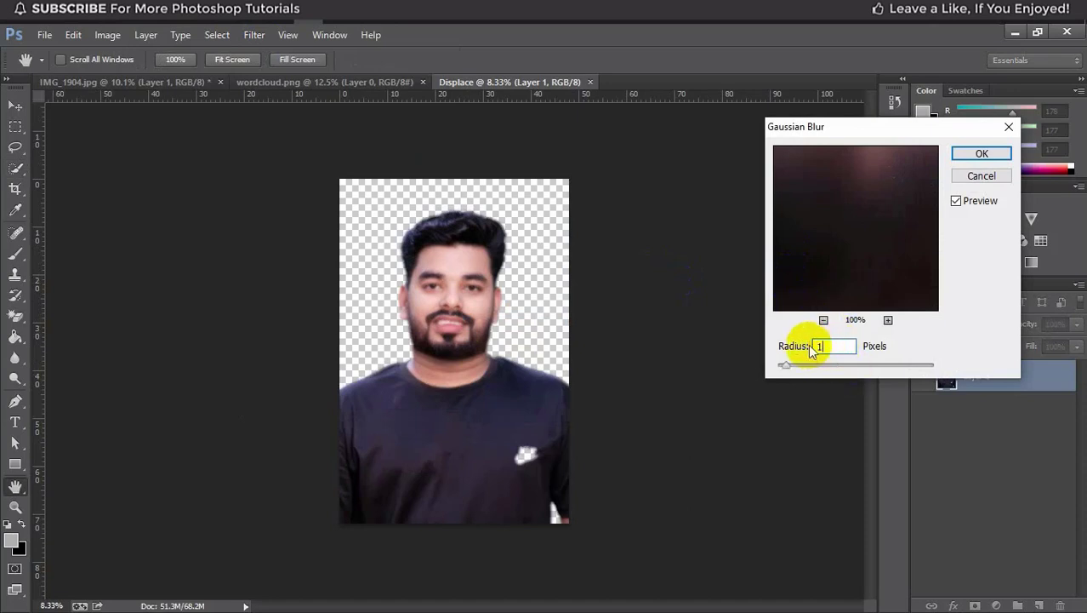
{"action": "type", "text": "0"}
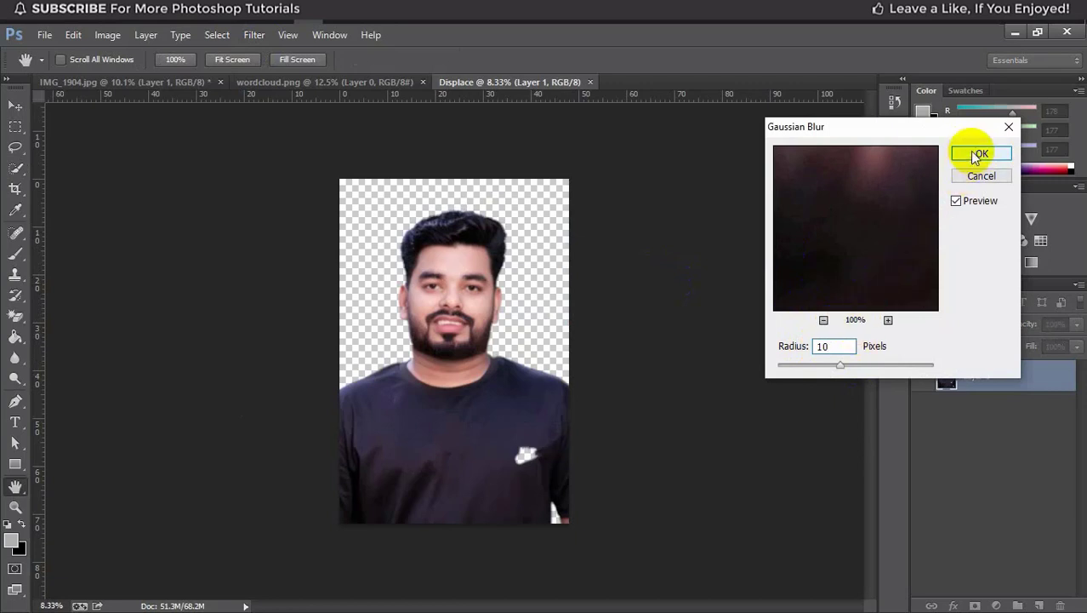
{"action": "left_click", "coordinate": [977, 154]}
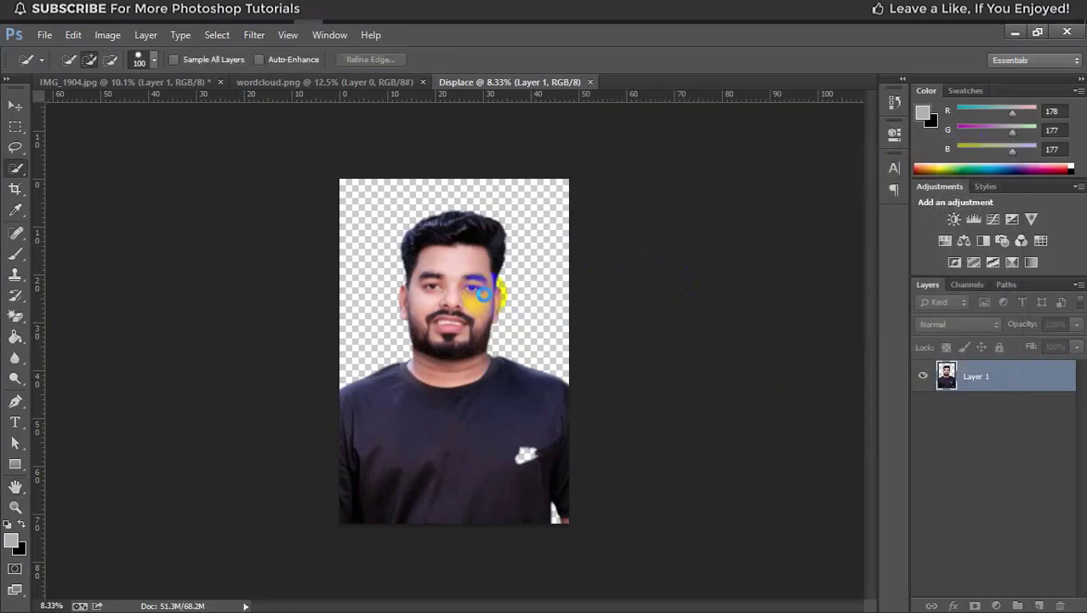
- Save the blurred portrait to the Desktop as a Photoshop file named Displace and close that document
{"action": "left_click", "coordinate": [47, 38]}
{"action": "left_click", "coordinate": [116, 223]}
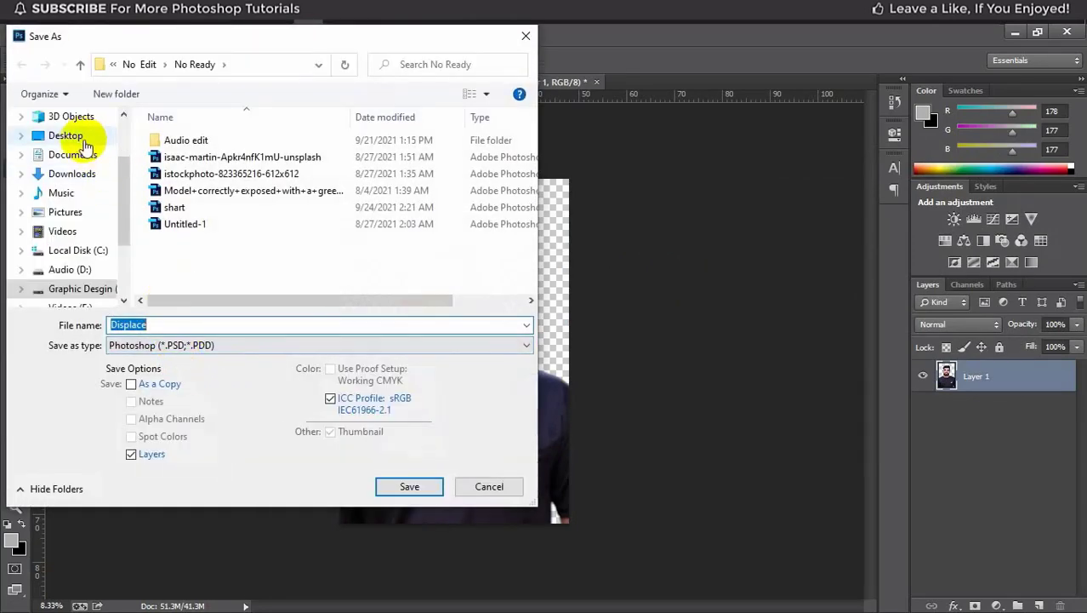
{"action": "left_click", "coordinate": [84, 142]}
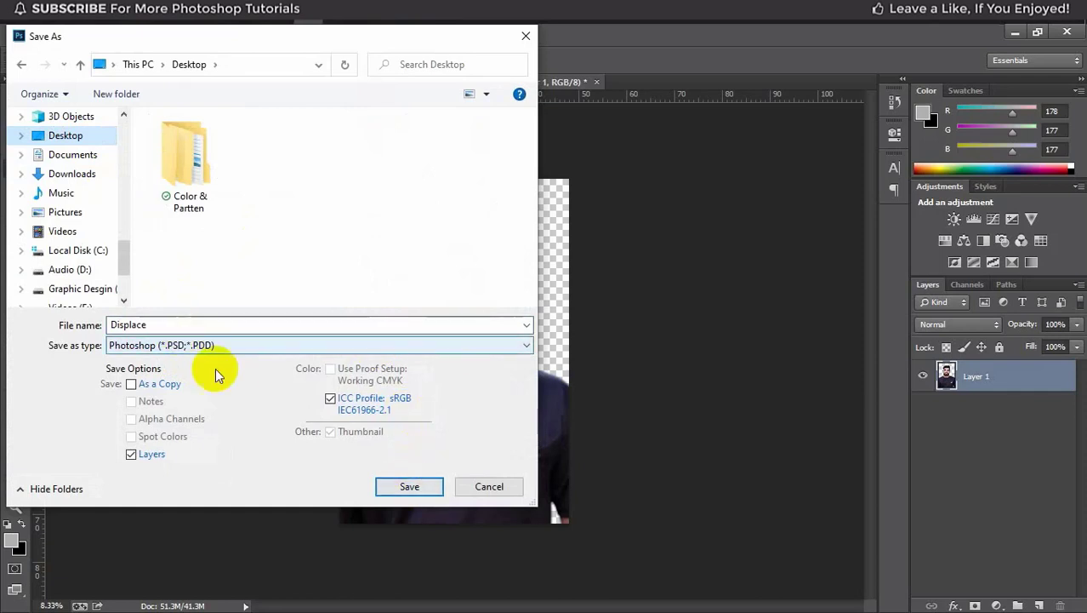
{"action": "left_click", "coordinate": [408, 486]}
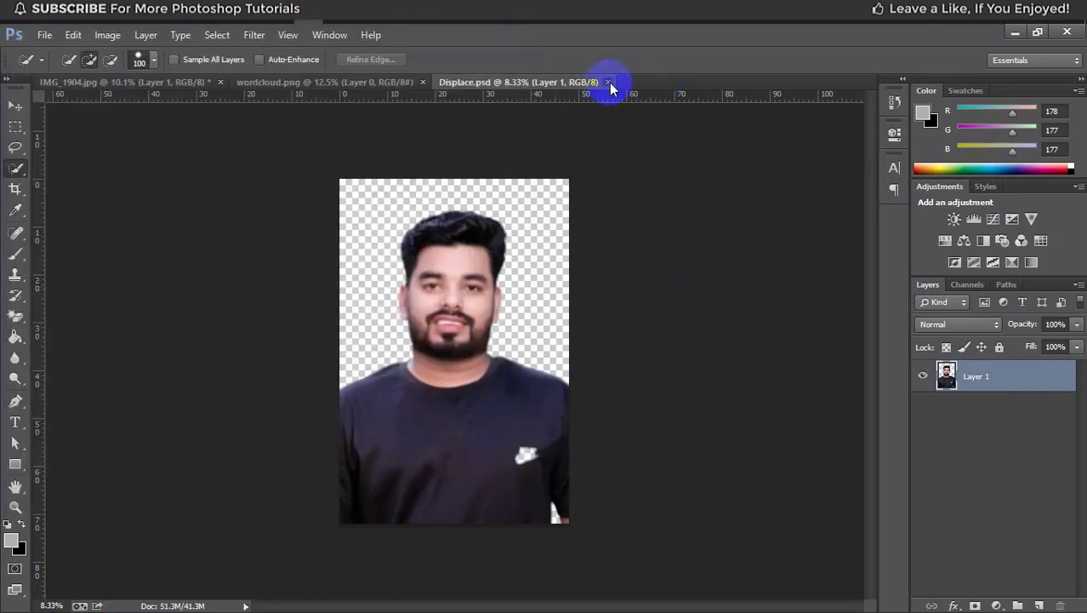
{"action": "left_click", "coordinate": [609, 82]}
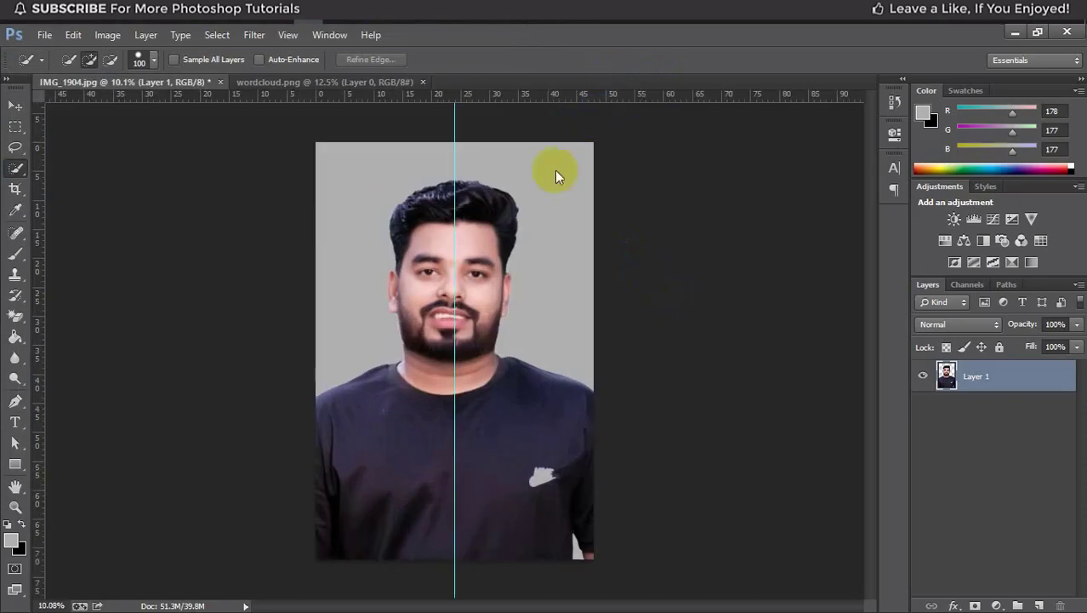
- Switch to the wordcloud.png document and activate the Move tool
{"action": "left_click", "coordinate": [278, 83]}
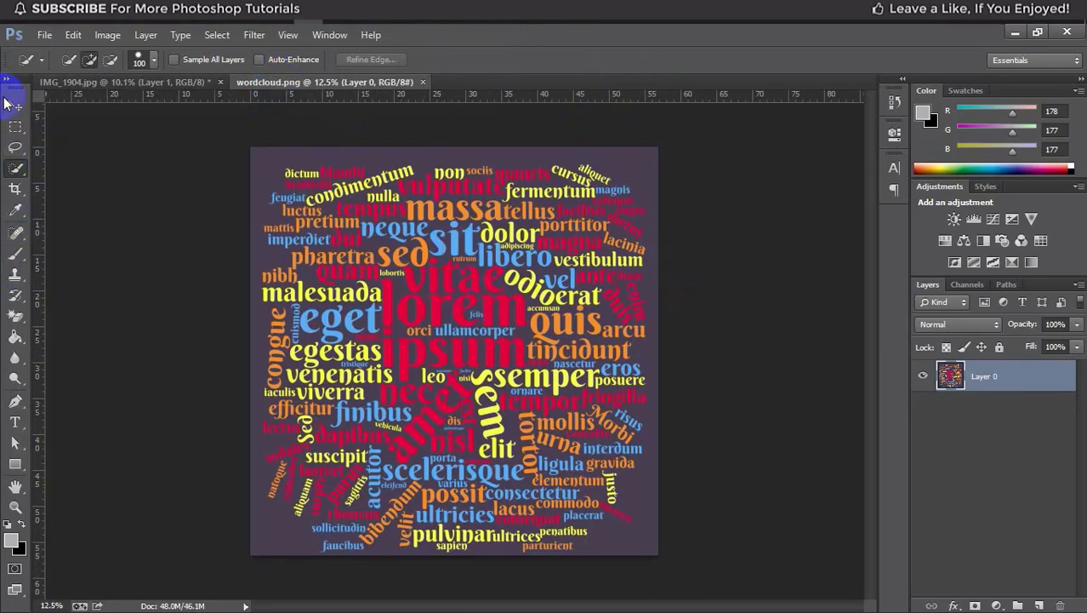
{"action": "left_click", "coordinate": [11, 103]}
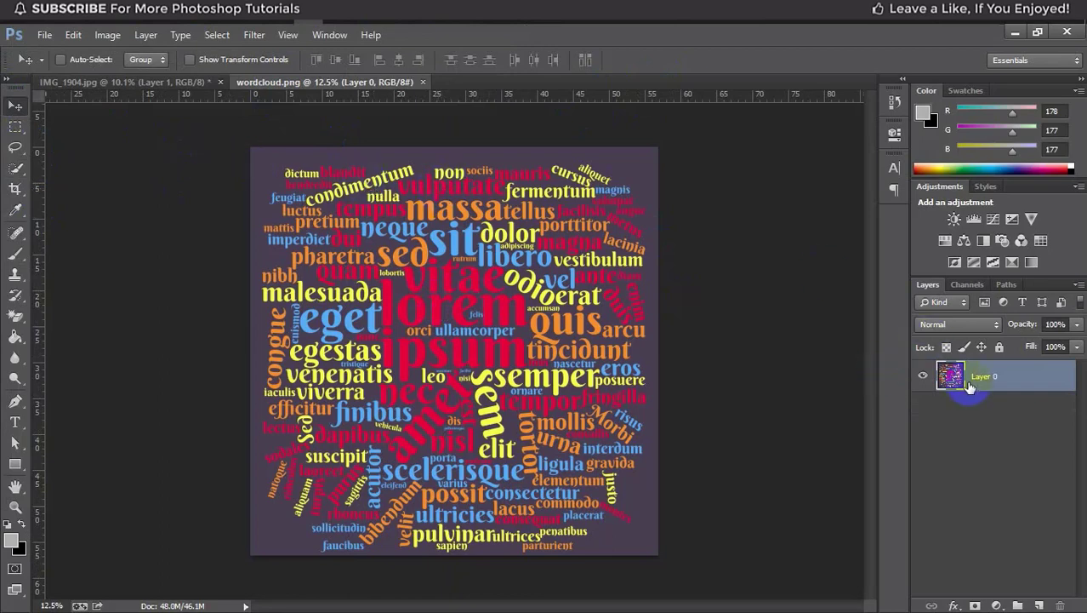
- Try loading selections of the word cloud's lettering from its RGB and Red channels, and return to the layers
{"action": "left_click", "coordinate": [967, 284]}
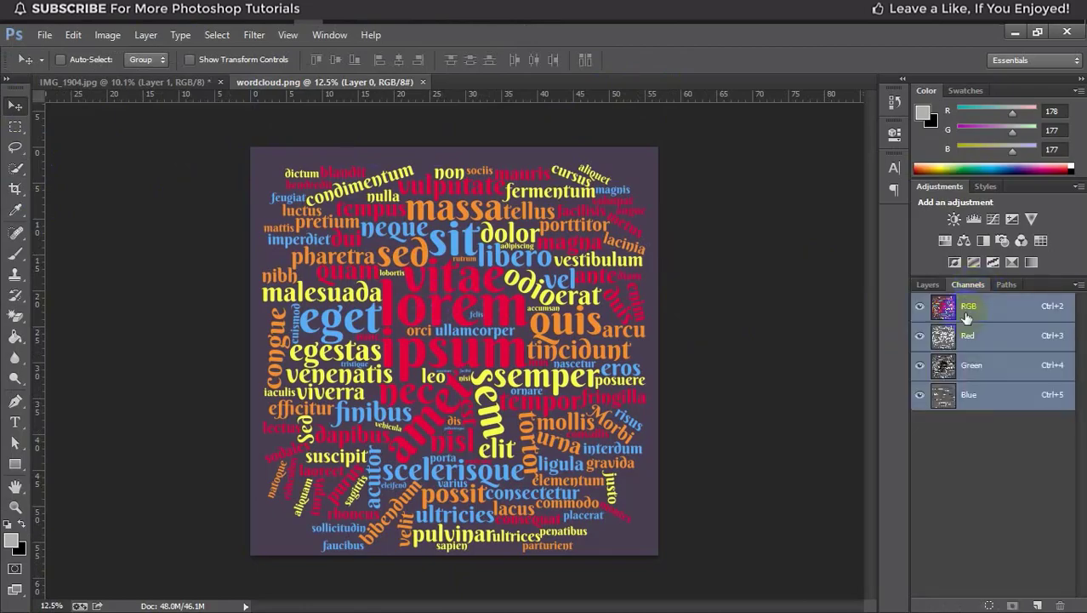
{"action": "left_click", "coordinate": [945, 308], "text": "ctrl"}
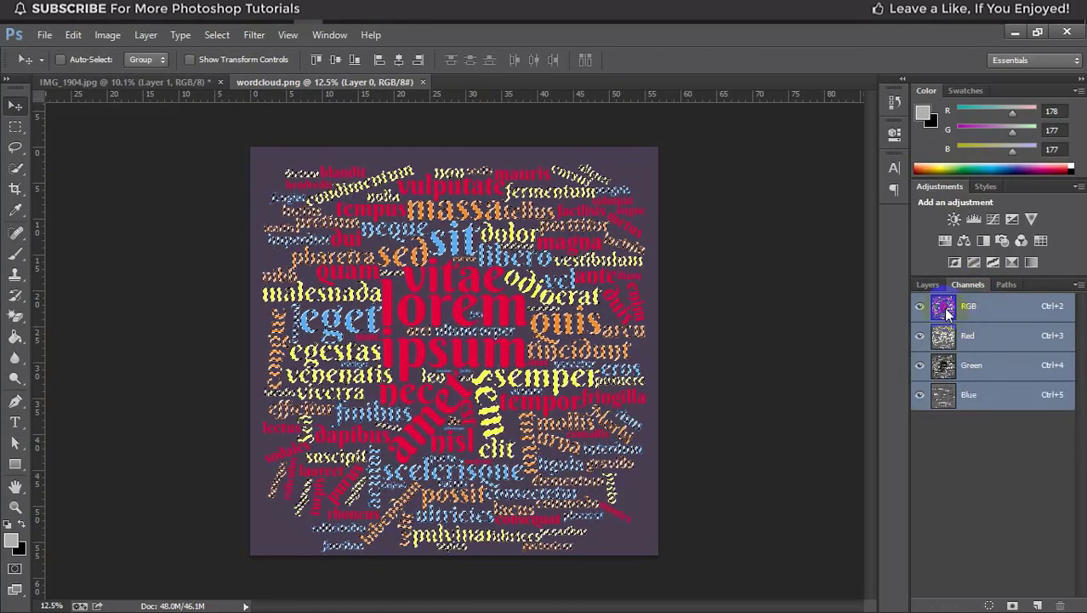
{"action": "left_click", "coordinate": [950, 340], "text": "ctrl"}
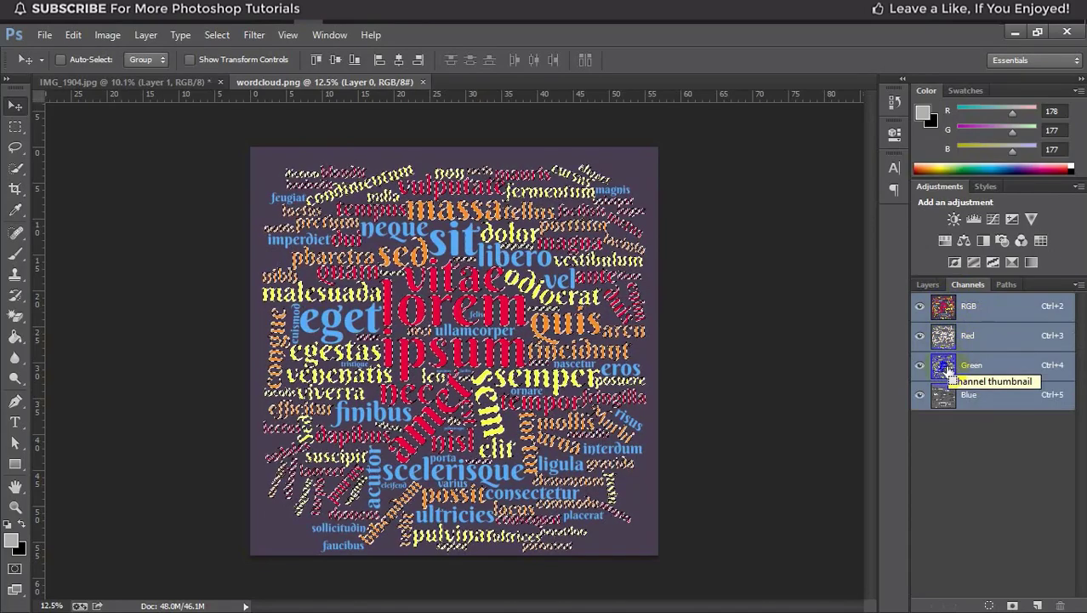
{"action": "left_click", "coordinate": [947, 316], "text": "ctrl"}
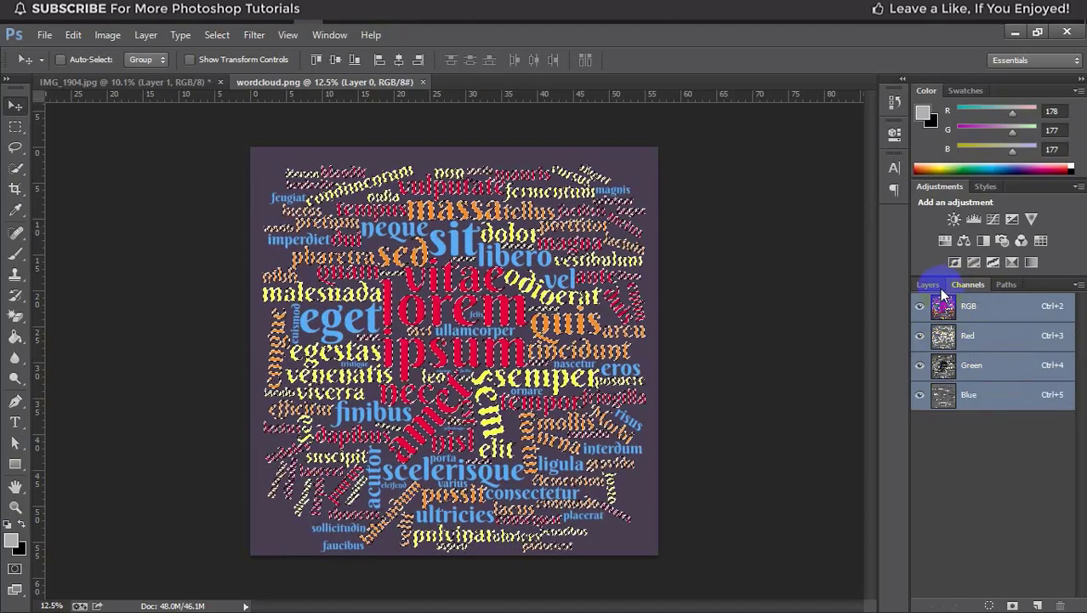
{"action": "left_click", "coordinate": [929, 285]}
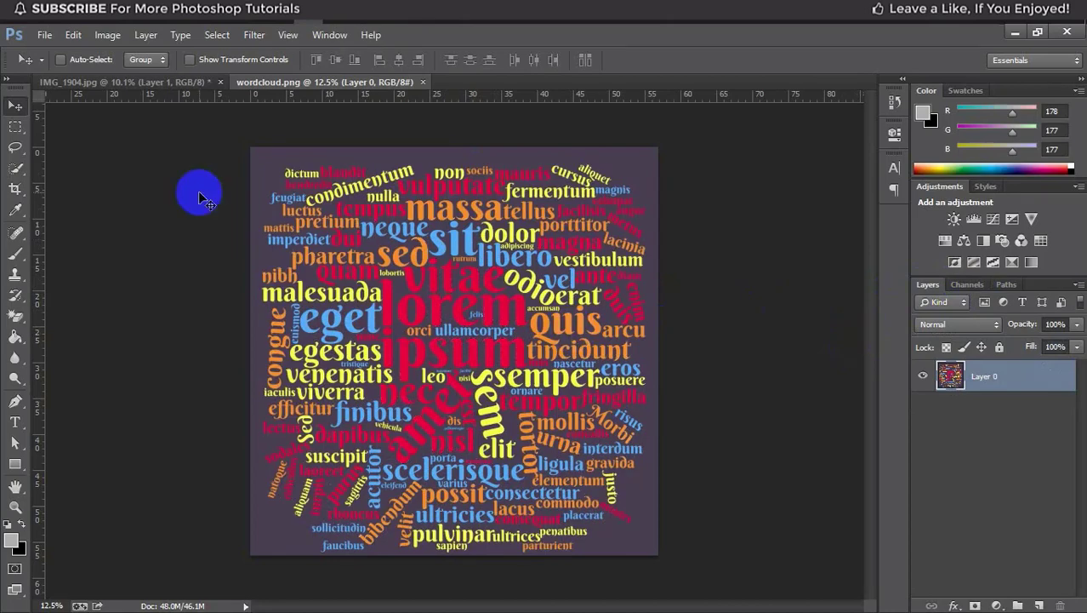
- Convert the word cloud to black and white using the automatic Black & White adjustment values
{"action": "left_click", "coordinate": [107, 35]}
{"action": "mouse_move", "coordinate": [143, 78]}
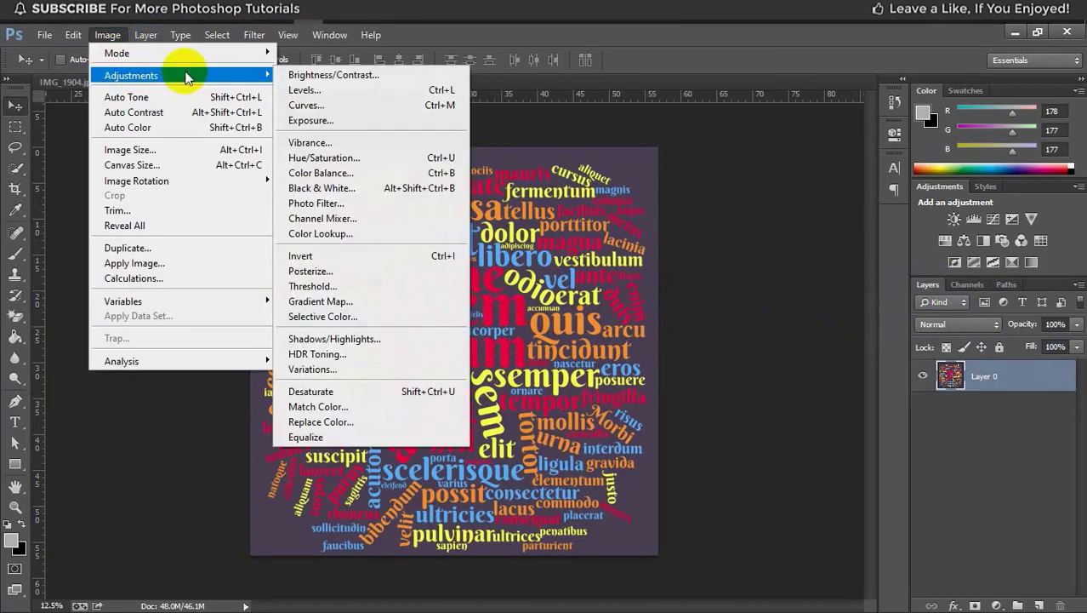
{"action": "left_click", "coordinate": [360, 195]}
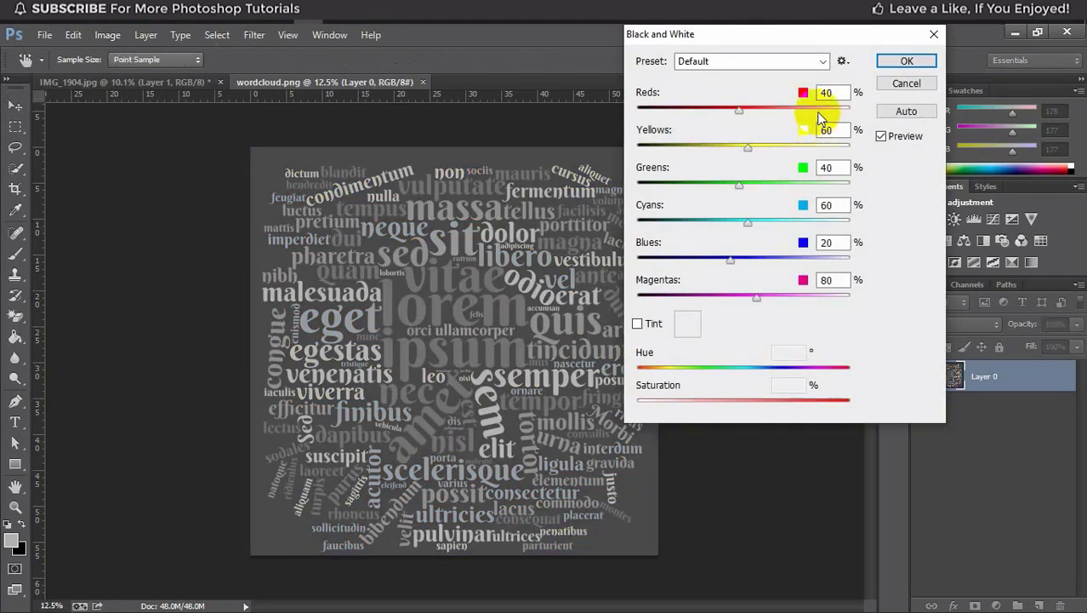
{"action": "left_click", "coordinate": [906, 111]}
{"action": "left_click", "coordinate": [907, 62]}
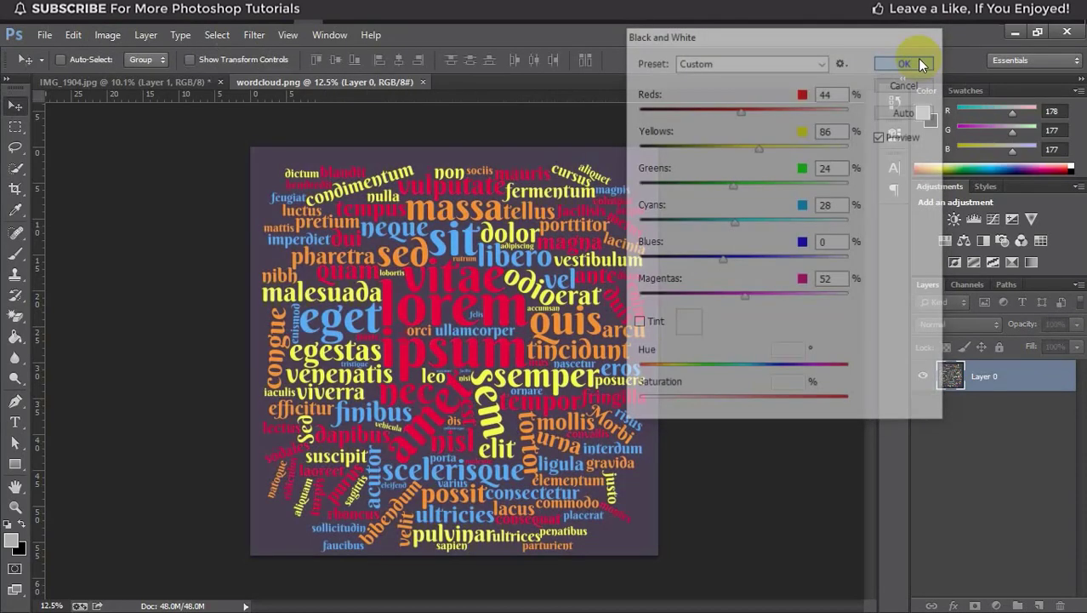
- Try loading a selection of the light lettering from the RGB channel, and deselect it
{"action": "left_click", "coordinate": [967, 285]}
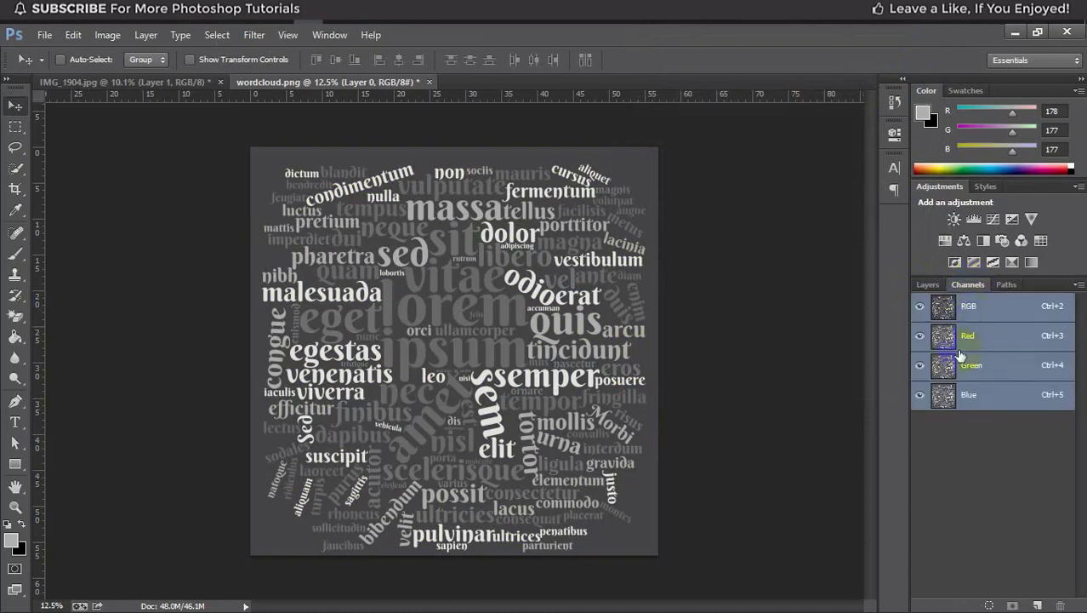
{"action": "left_click", "coordinate": [945, 308], "text": "ctrl"}
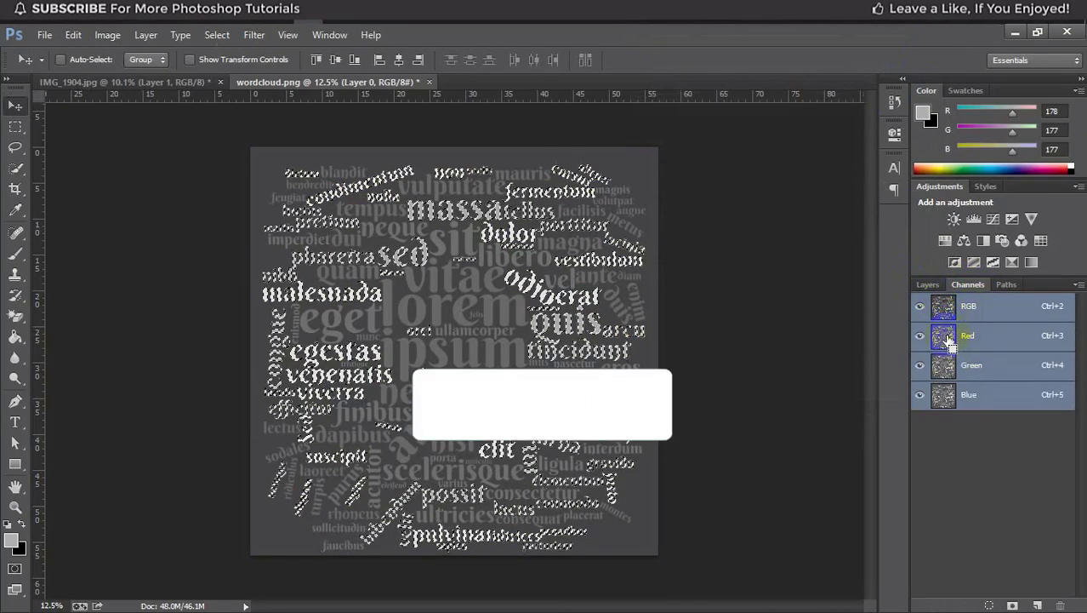
{"action": "key", "text": "ctrl+d"}
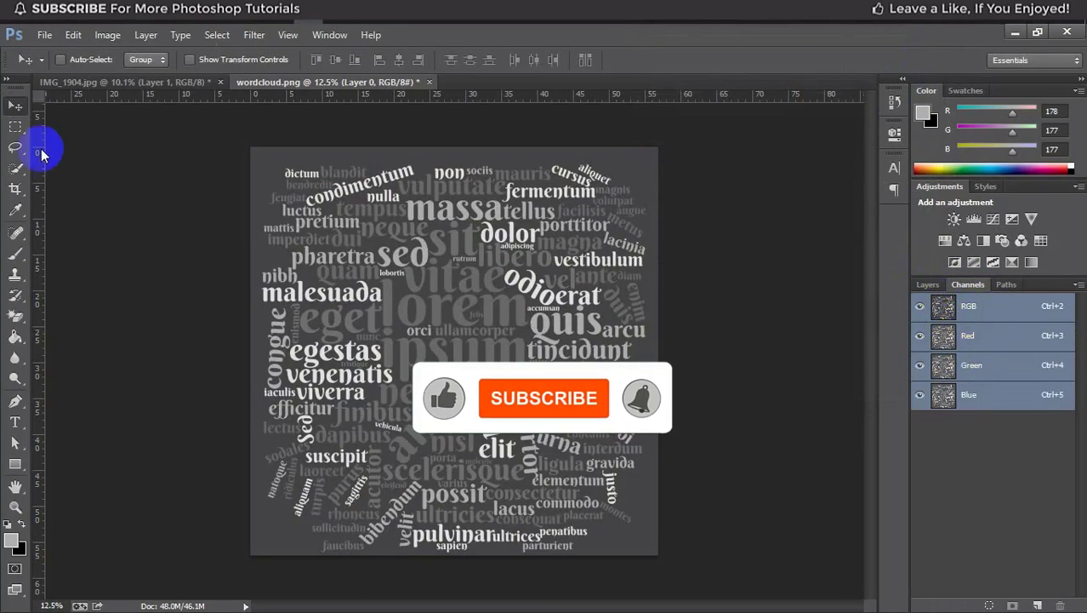
{"action": "left_click", "coordinate": [15, 188]}
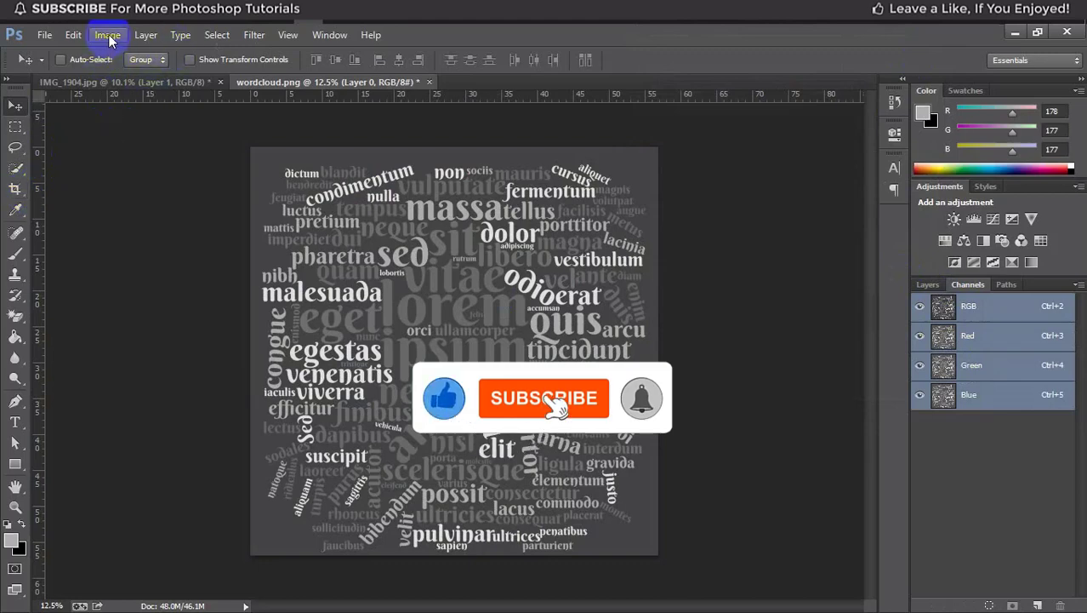
- Select the word cloud's dark grey background by sampling its colour with Color Range
{"action": "left_click", "coordinate": [218, 36]}
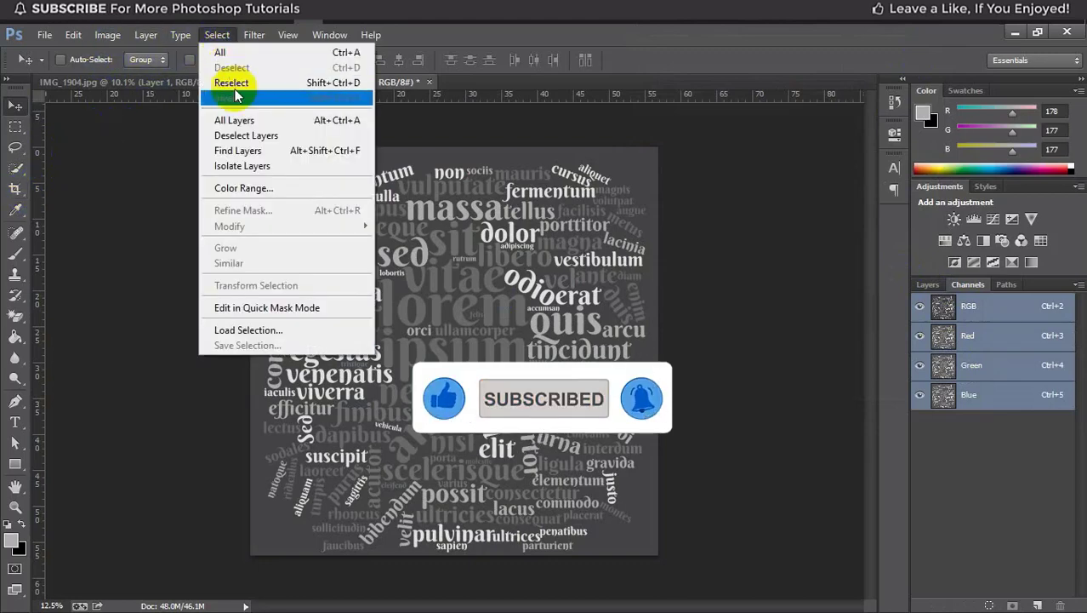
{"action": "left_click", "coordinate": [308, 189]}
{"action": "left_click", "coordinate": [292, 161]}
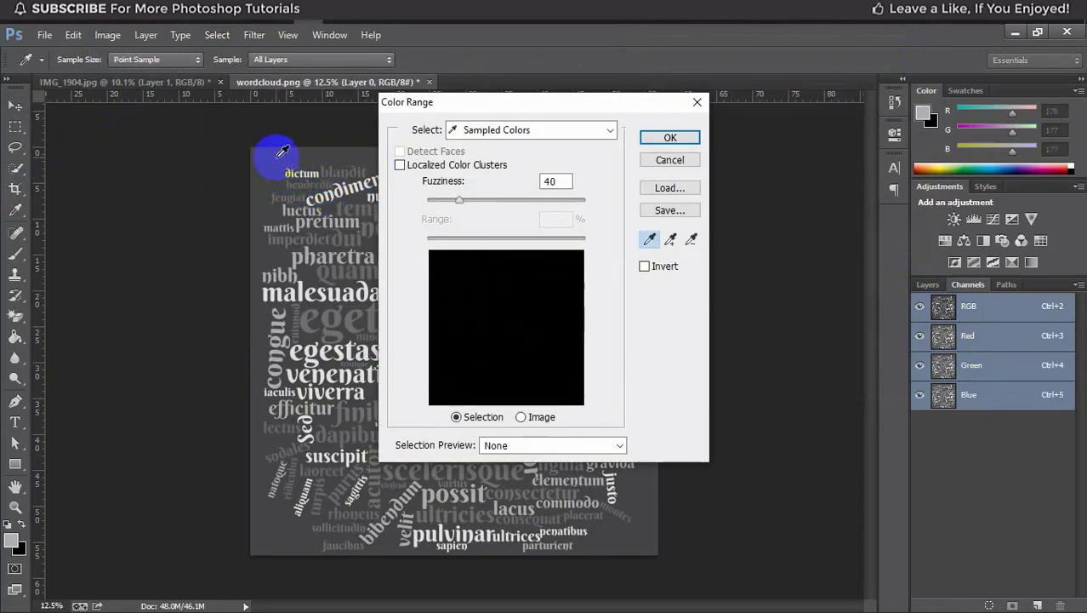
{"action": "left_click", "coordinate": [669, 138]}
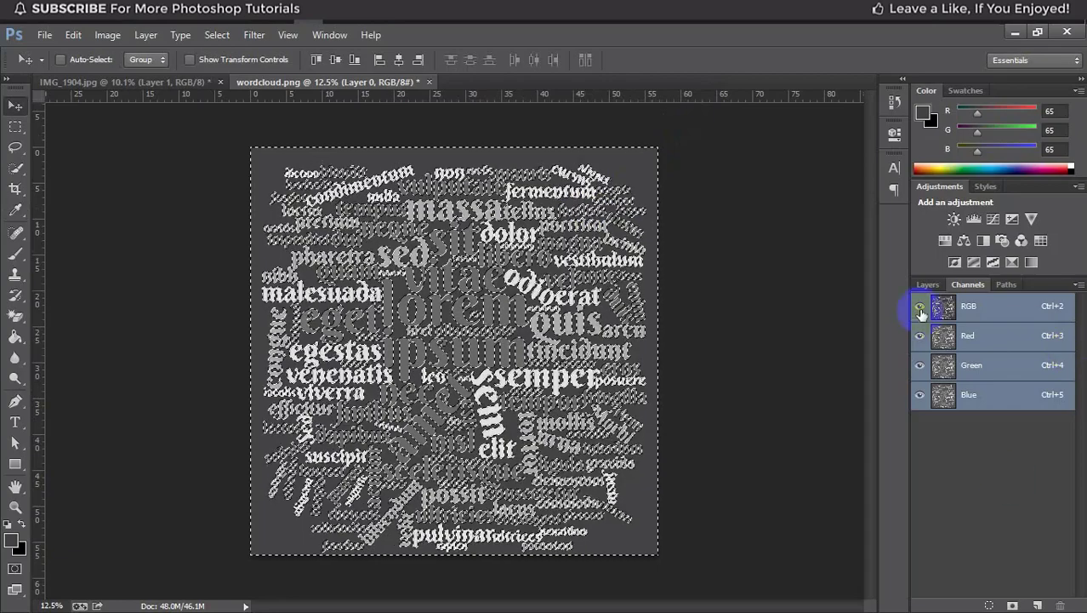
- Try masking Layer 0 with the background selection, and undo the layer mask
{"action": "left_click", "coordinate": [927, 285]}
{"action": "left_click", "coordinate": [975, 605]}
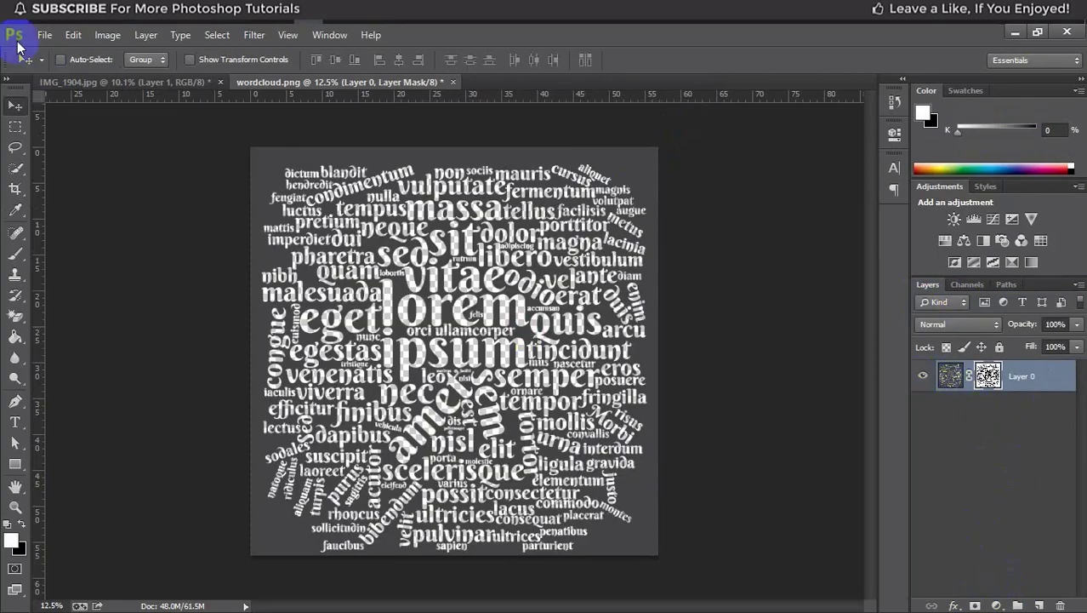
{"action": "key", "text": "ctrl+z"}
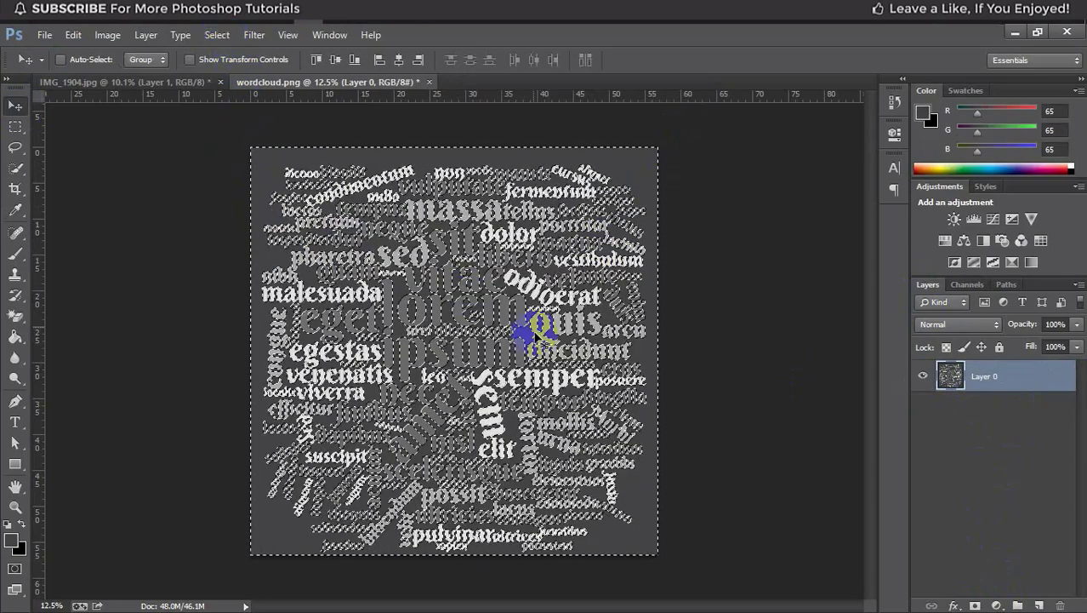
- Invert the selection and move the selected lettering into the IMG_1904.jpg document over the man's portrait
{"action": "left_click", "coordinate": [217, 35]}
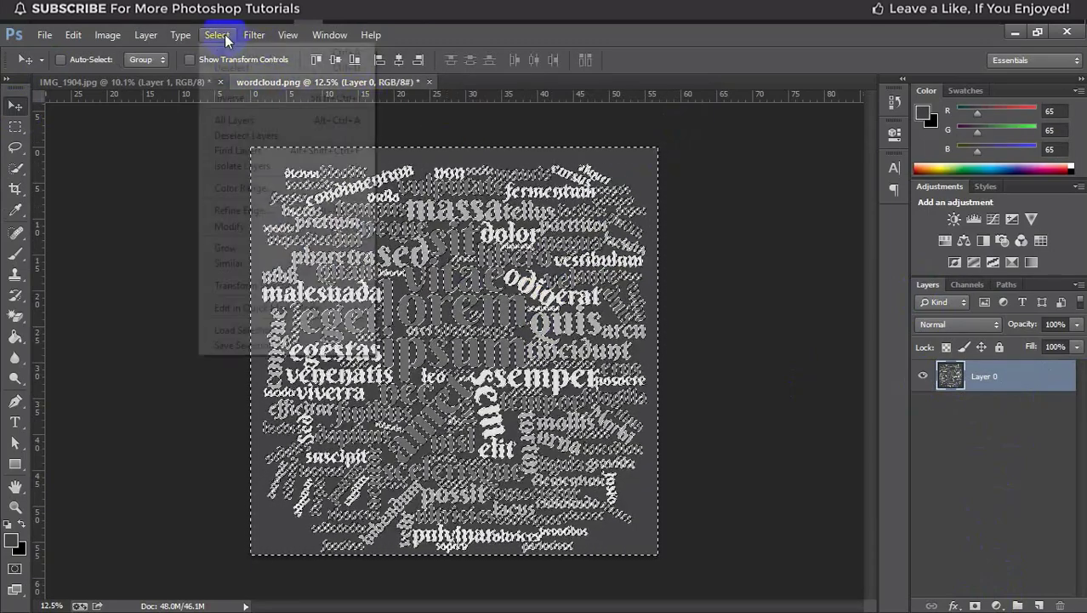
{"action": "left_click", "coordinate": [252, 98]}
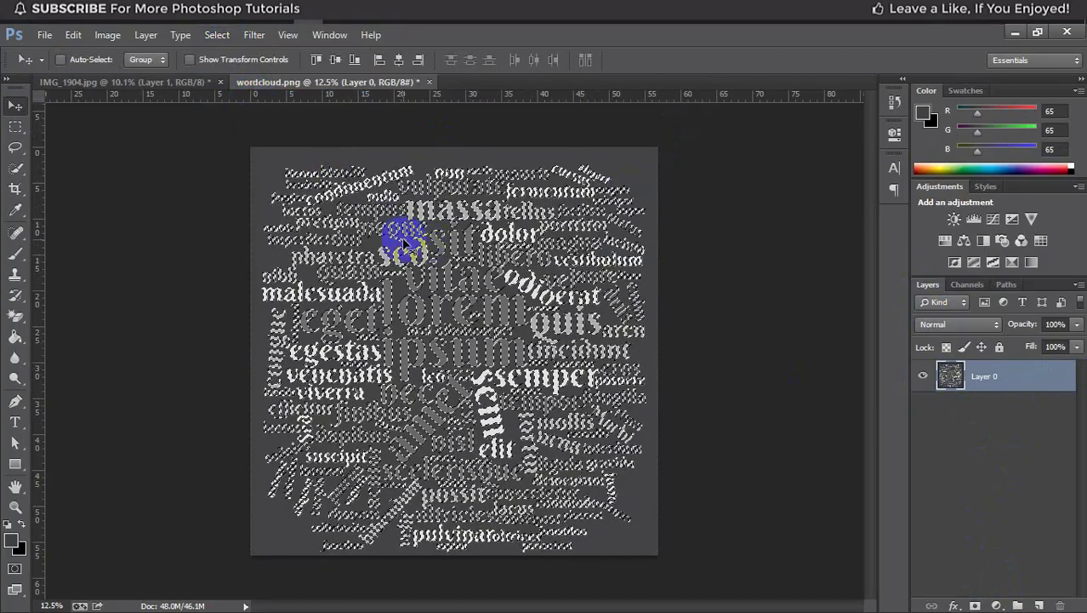
{"action": "left_click_drag", "start_coordinate": [488, 313], "coordinate": [437, 282]}
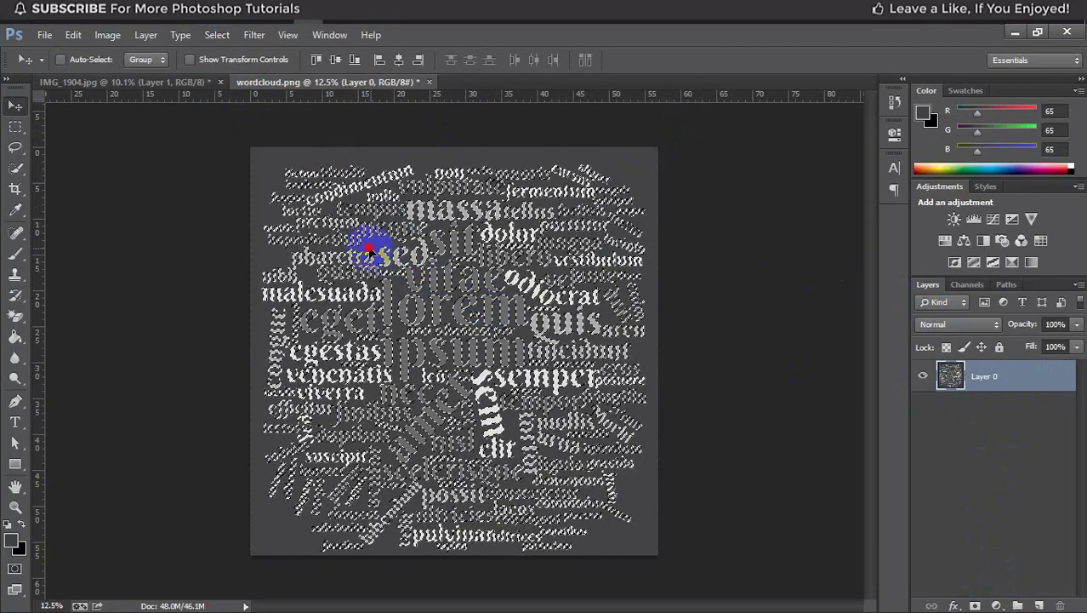
{"action": "left_click_drag", "start_coordinate": [369, 251], "coordinate": [454, 322]}
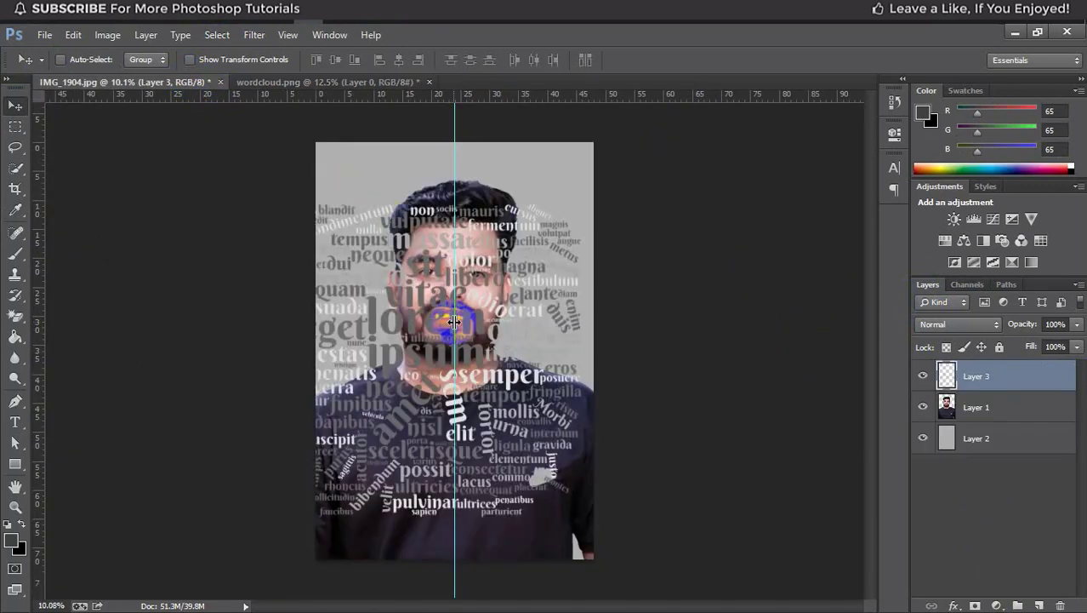
- Scale the word cloud to about 42% and place it against the vertical guide, over the right half of the forehead and the background
{"action": "key", "text": "ctrl+t"}
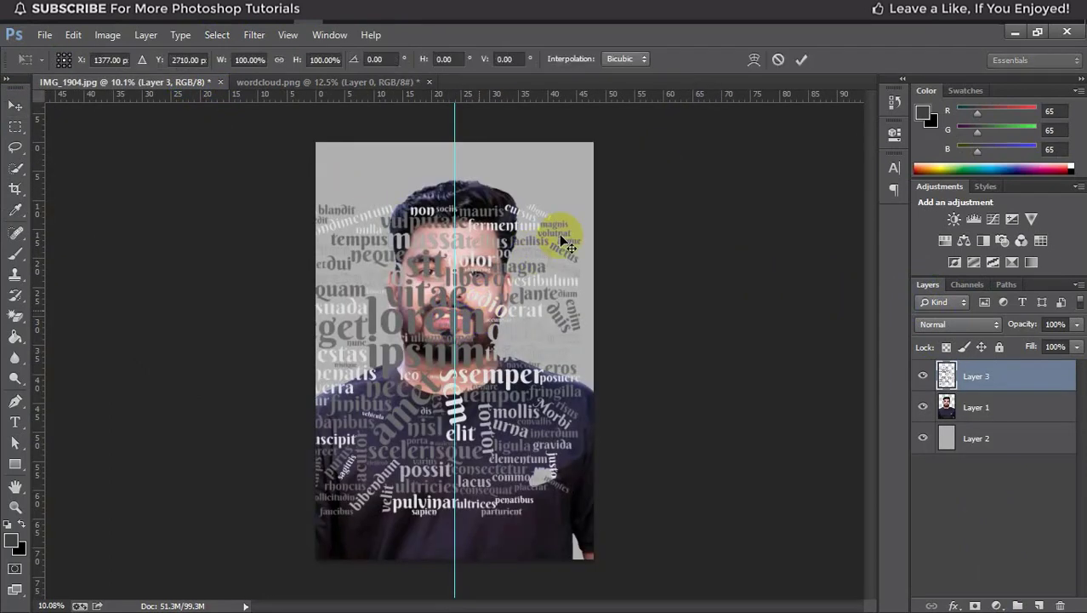
{"action": "left_click_drag", "start_coordinate": [581, 205], "coordinate": [576, 228]}
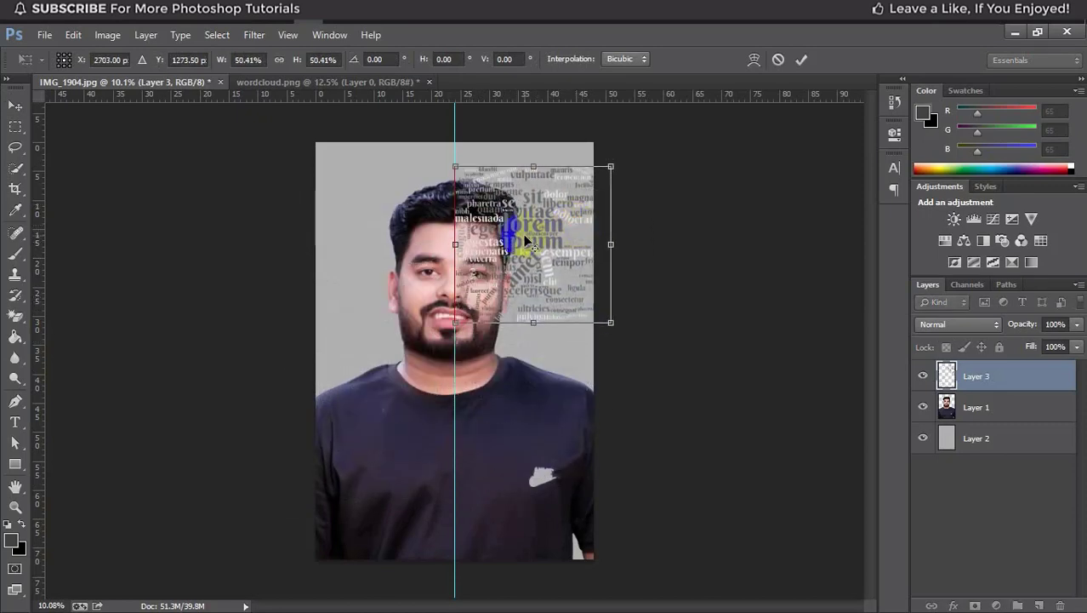
{"action": "scroll", "coordinate": [517, 243], "scroll_direction": "up", "scroll_amount": 3}
{"action": "scroll", "coordinate": [527, 242], "scroll_direction": "down", "scroll_amount": 1}
{"action": "left_click_drag", "start_coordinate": [644, 153], "coordinate": [623, 158]}
{"action": "mouse_move", "coordinate": [548, 217]}
{"action": "left_mouse_down"}
{"action": "mouse_move", "coordinate": [550, 257]}
{"action": "mouse_move", "coordinate": [549, 230]}
{"action": "left_mouse_up"}
{"action": "scroll", "coordinate": [554, 238], "scroll_direction": "up", "scroll_amount": 5}
{"action": "scroll", "coordinate": [554, 241], "scroll_direction": "down", "scroll_amount": 4}
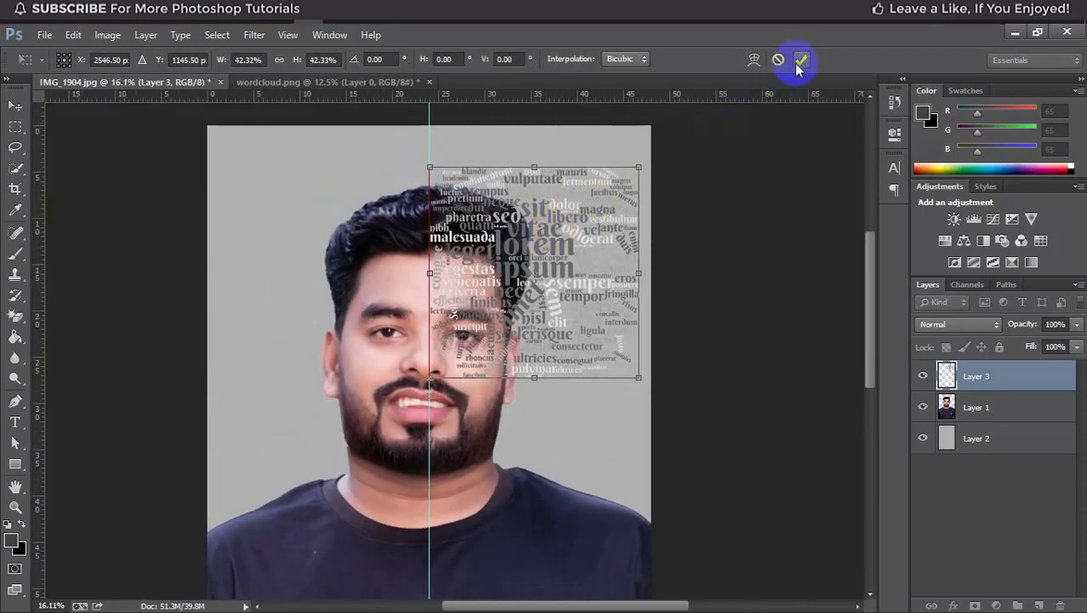
{"action": "double_click", "coordinate": [594, 271]}
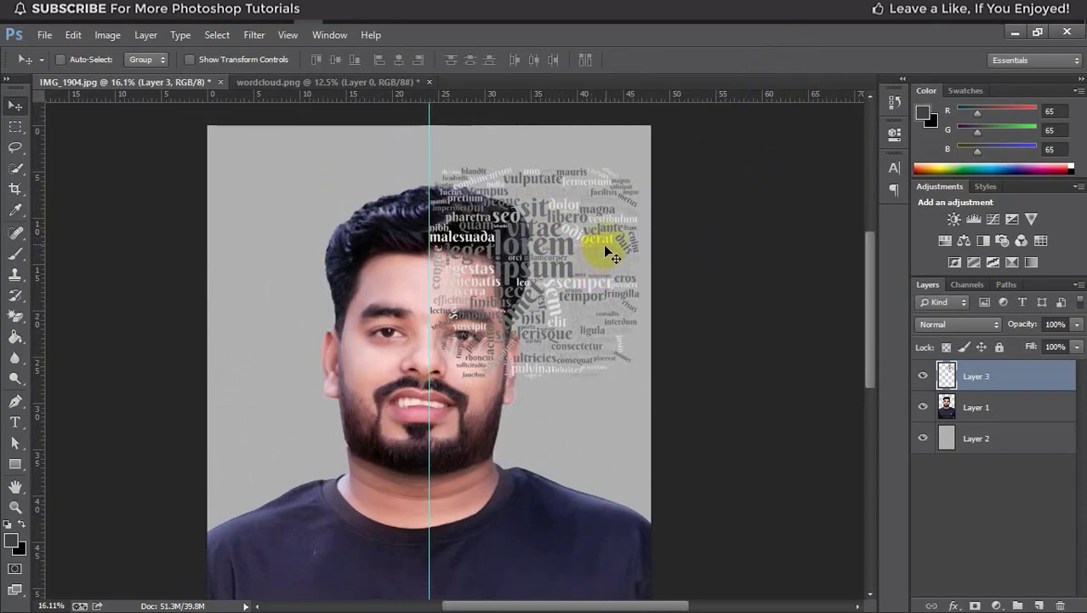
- Add a drop shadow to the word cloud layer with a distance of 15 px
{"action": "scroll", "coordinate": [607, 247], "scroll_direction": "up", "scroll_amount": 3}
{"action": "scroll", "coordinate": [607, 245], "scroll_direction": "down", "scroll_amount": 3}
{"action": "scroll", "coordinate": [607, 243], "scroll_direction": "up", "scroll_amount": 1}
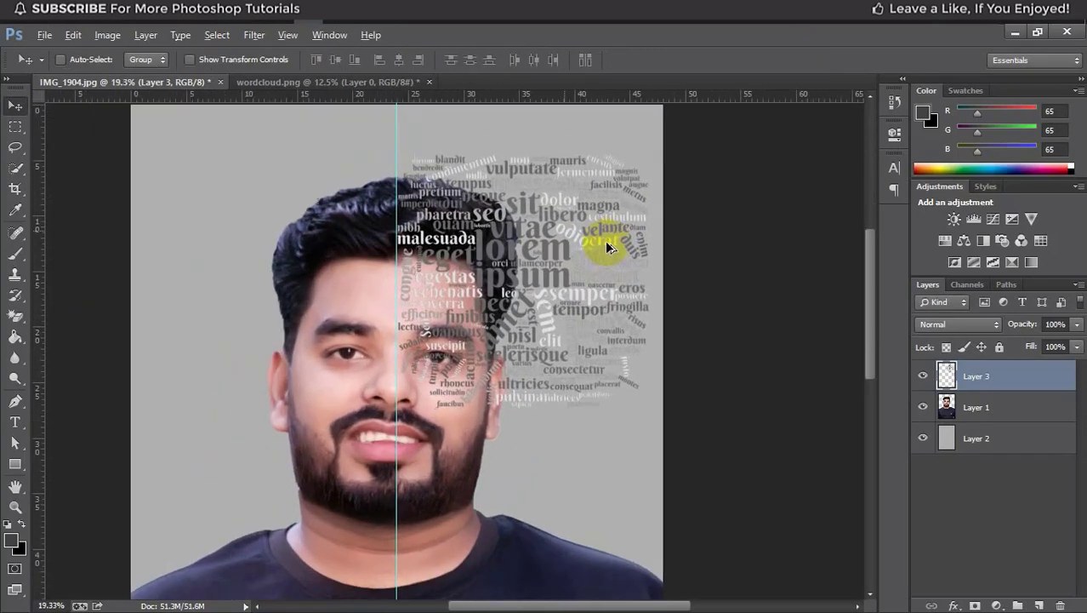
{"action": "scroll", "coordinate": [607, 248], "scroll_direction": "up", "scroll_amount": 2}
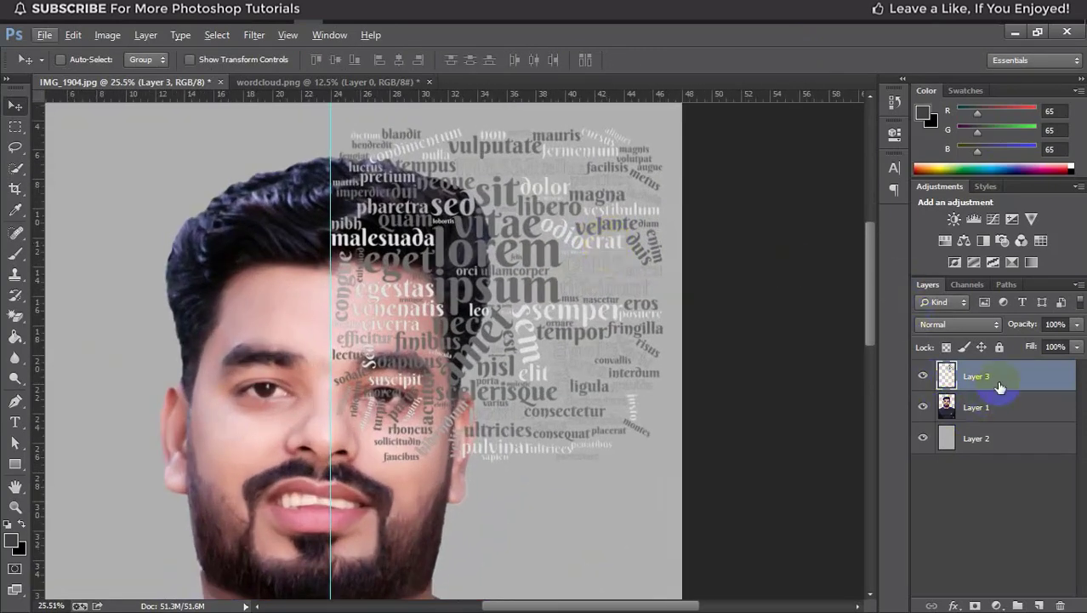
{"action": "left_click", "coordinate": [922, 379]}
{"action": "left_click", "coordinate": [922, 380]}
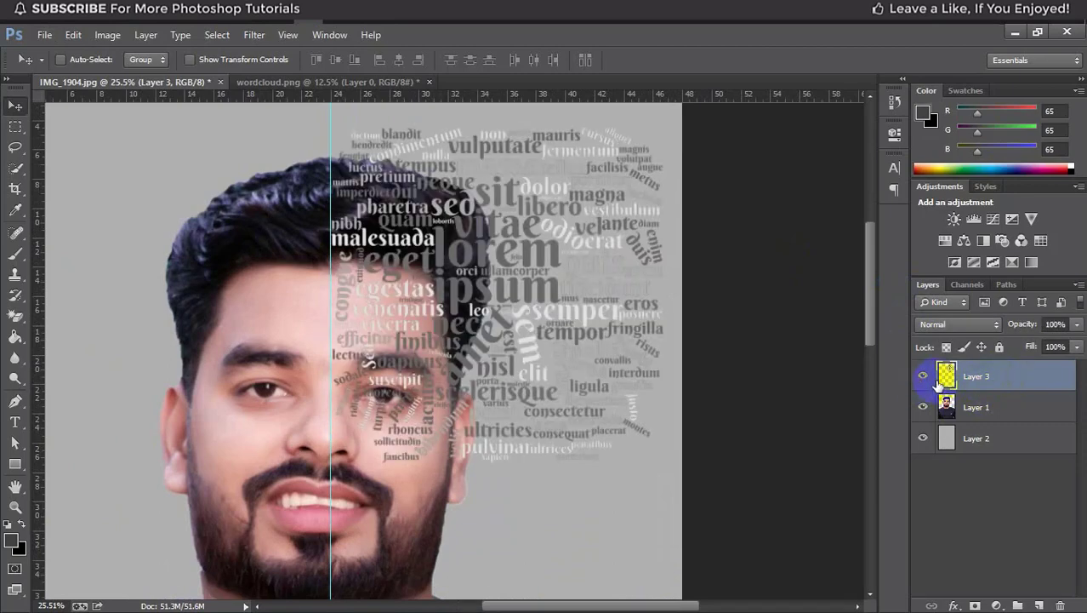
{"action": "right_click", "coordinate": [1005, 384]}
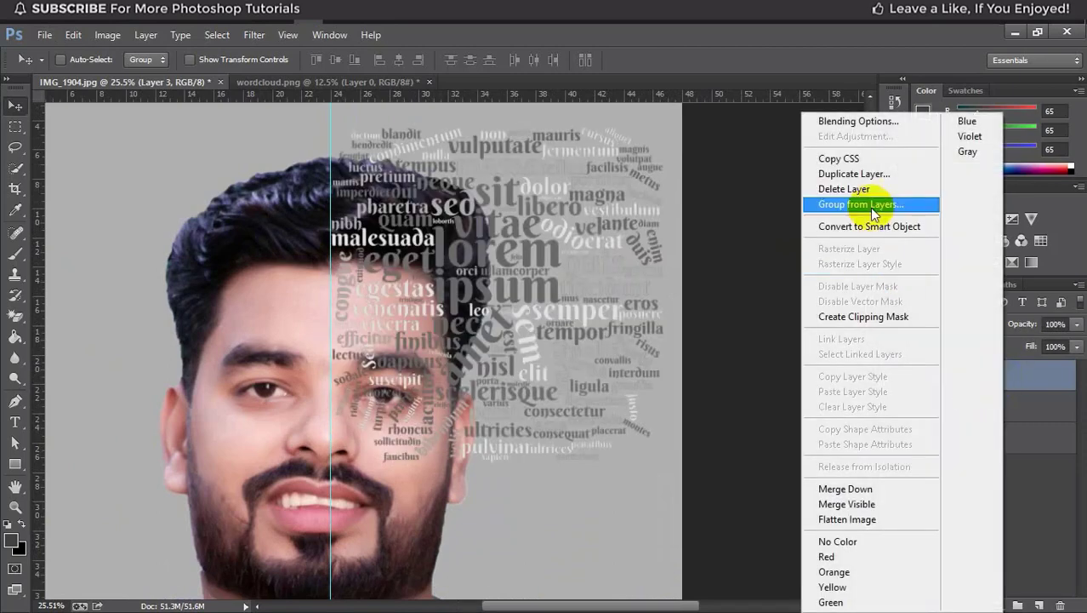
{"action": "left_click", "coordinate": [868, 127]}
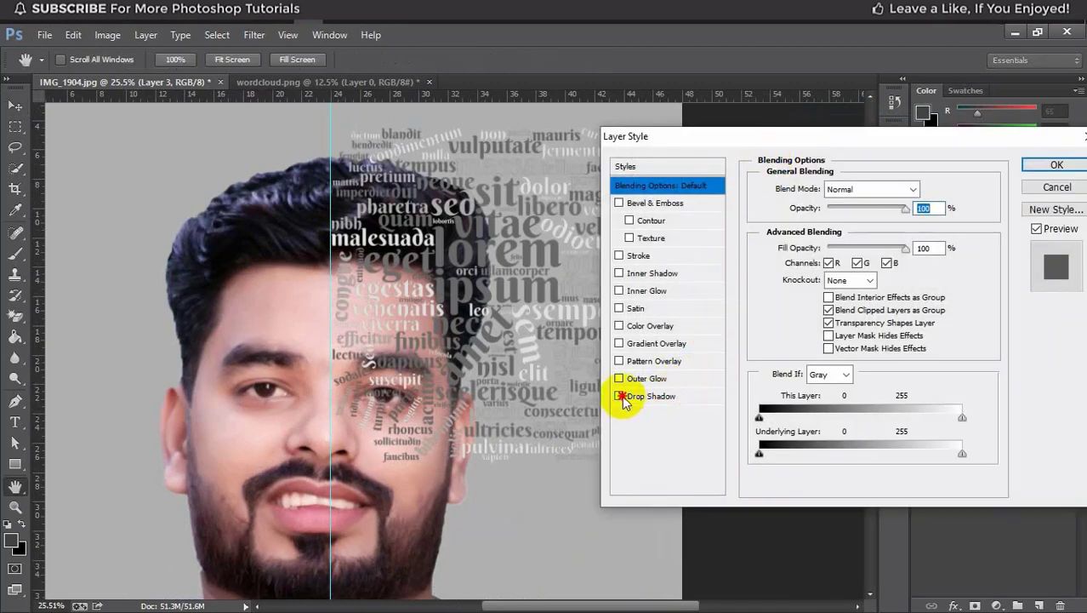
{"action": "left_click", "coordinate": [619, 396]}
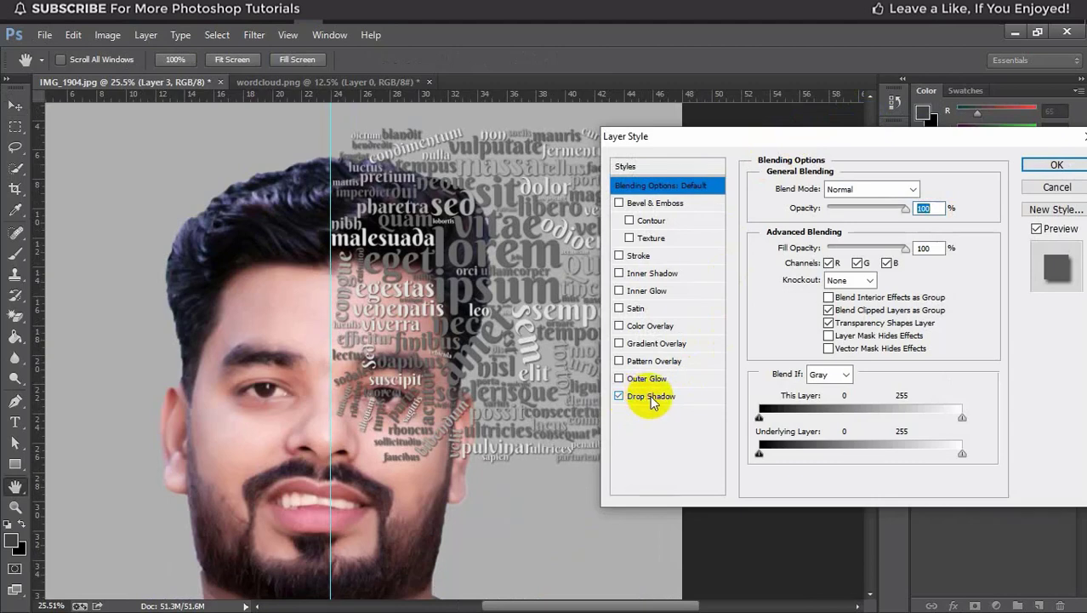
{"action": "left_click", "coordinate": [652, 398]}
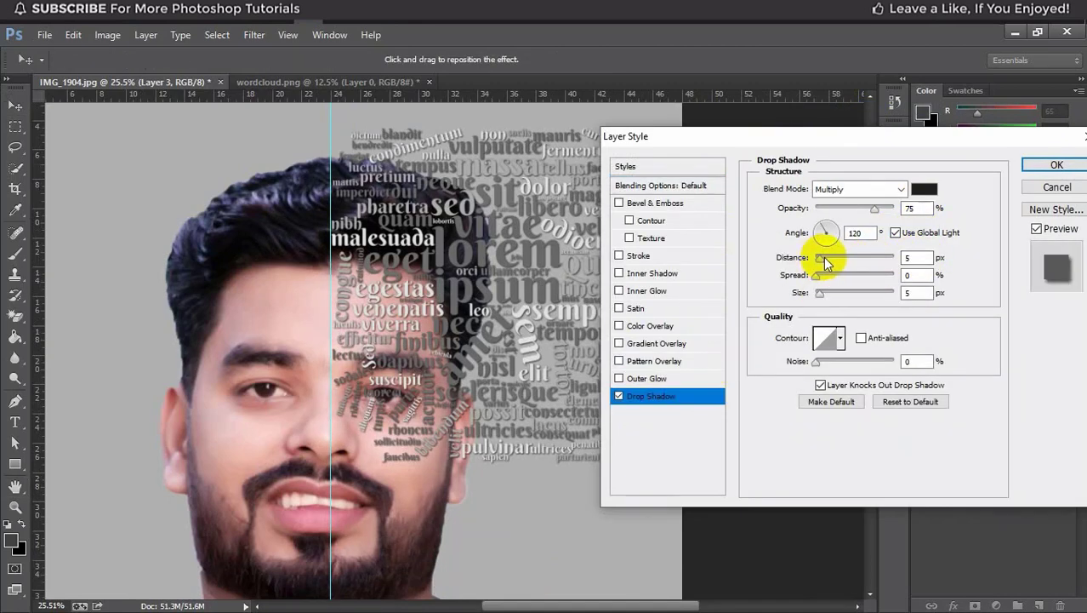
{"action": "left_click_drag", "start_coordinate": [825, 260], "coordinate": [829, 263]}
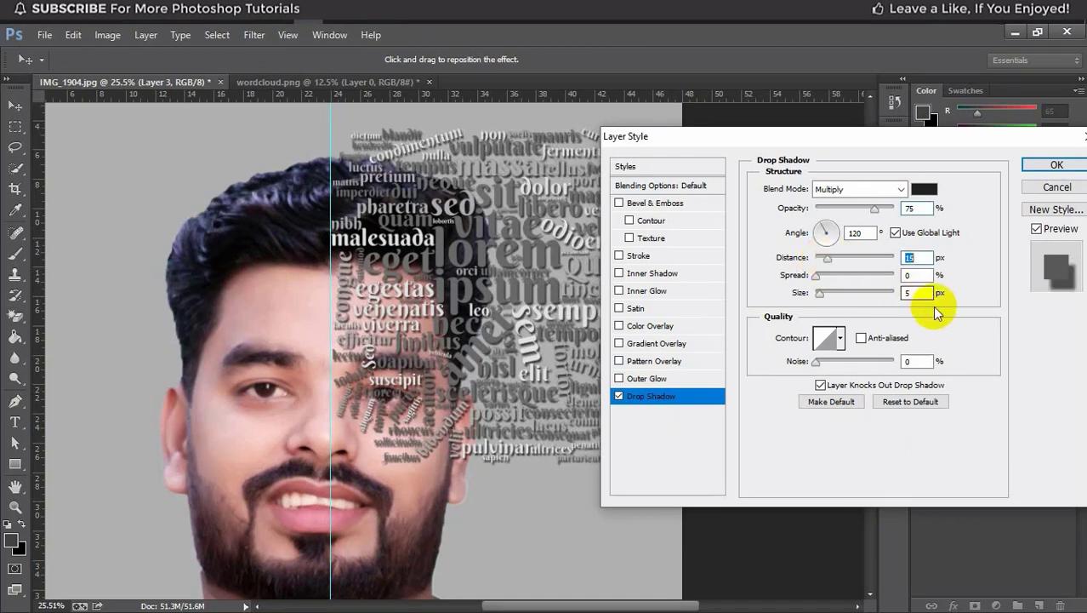
- Set the drop shadow's size to 15 px and apply the layer style
{"action": "left_click_drag", "start_coordinate": [920, 293], "coordinate": [893, 294]}
{"action": "type", "text": "20"}
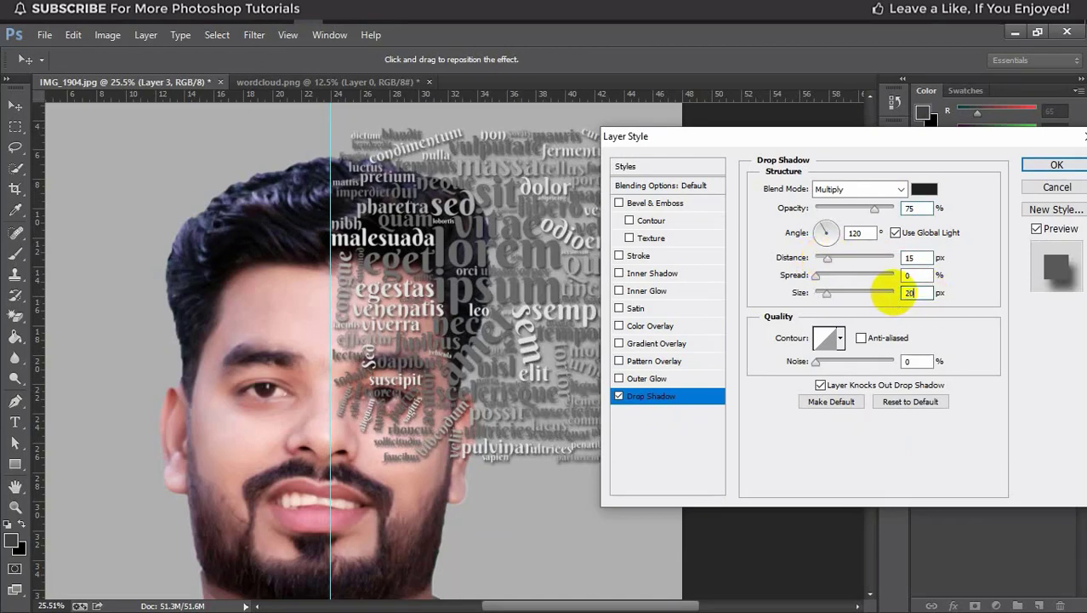
{"action": "left_click_drag", "start_coordinate": [918, 293], "coordinate": [891, 294]}
{"action": "type", "text": "15"}
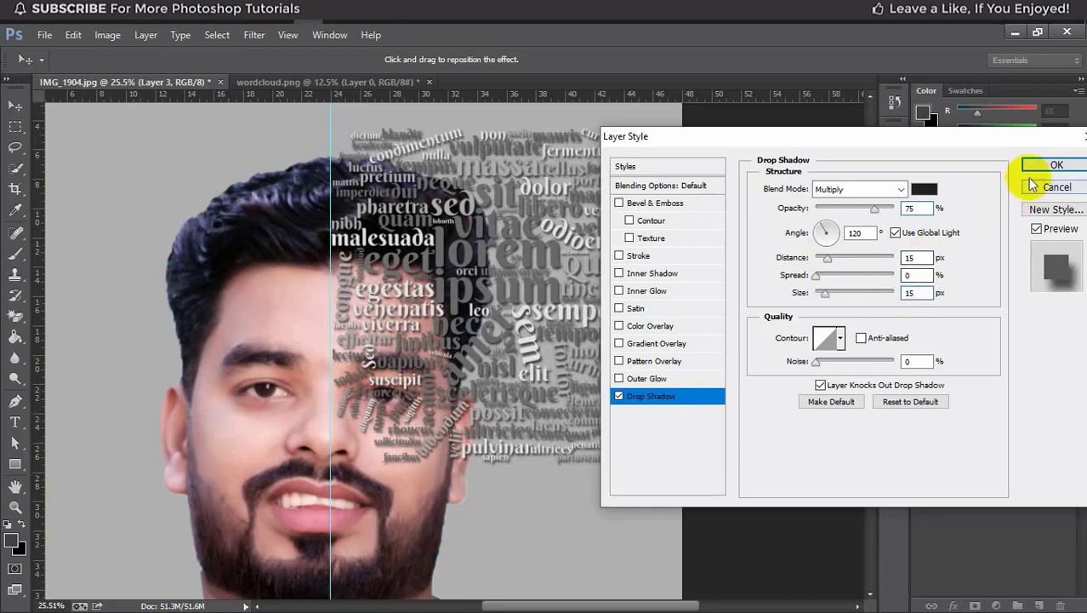
{"action": "left_click", "coordinate": [1056, 164]}
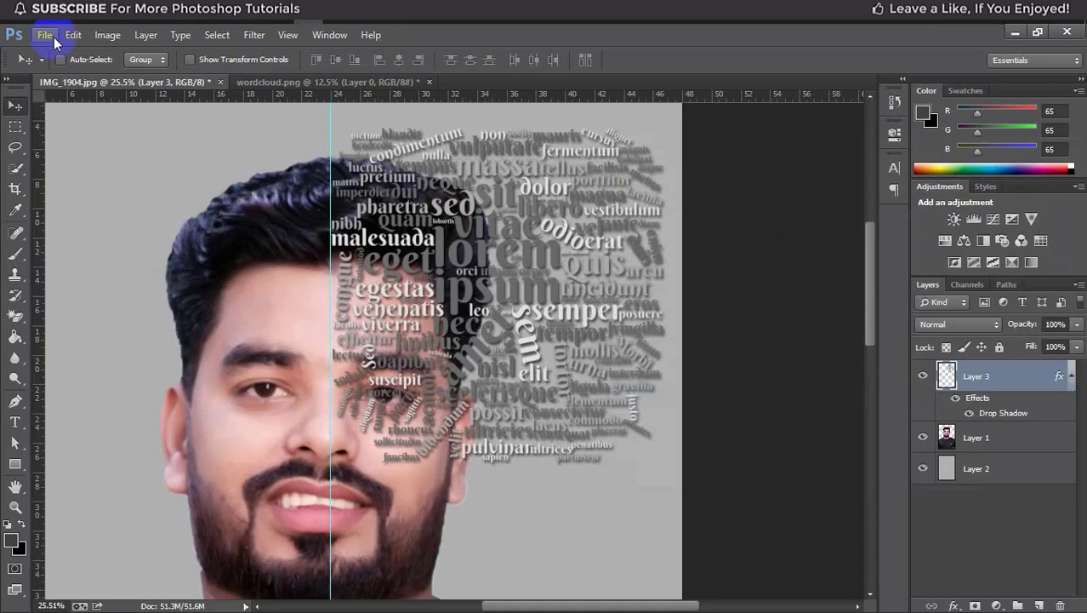
- Apply the Displace filter to the word cloud layer with horizontal and vertical scales of 12, using the Displace PSD as the map
{"action": "left_click", "coordinate": [249, 38]}
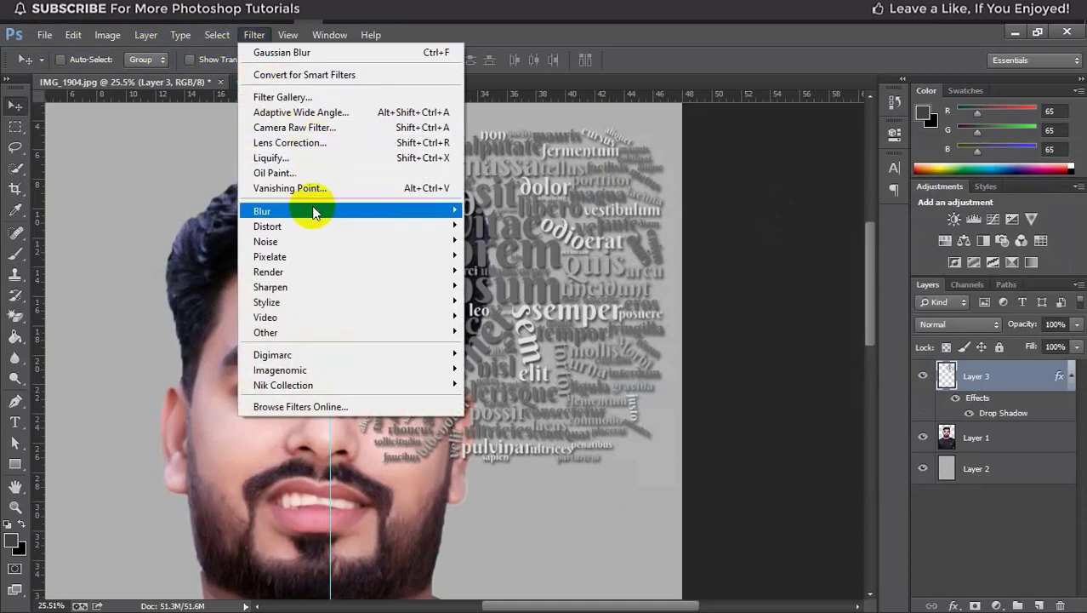
{"action": "mouse_move", "coordinate": [320, 224]}
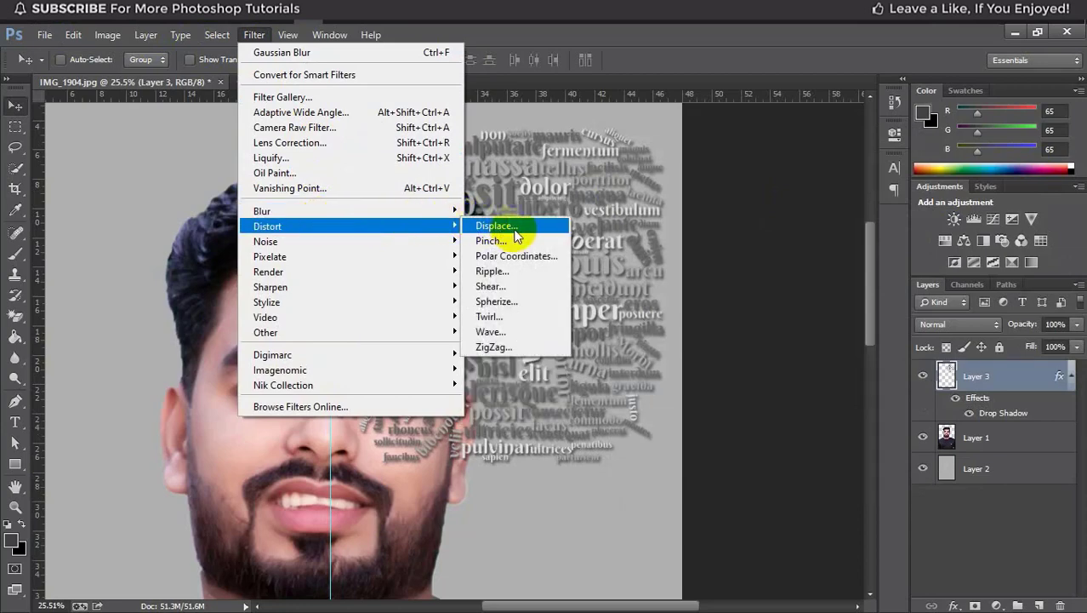
{"action": "left_click", "coordinate": [514, 229]}
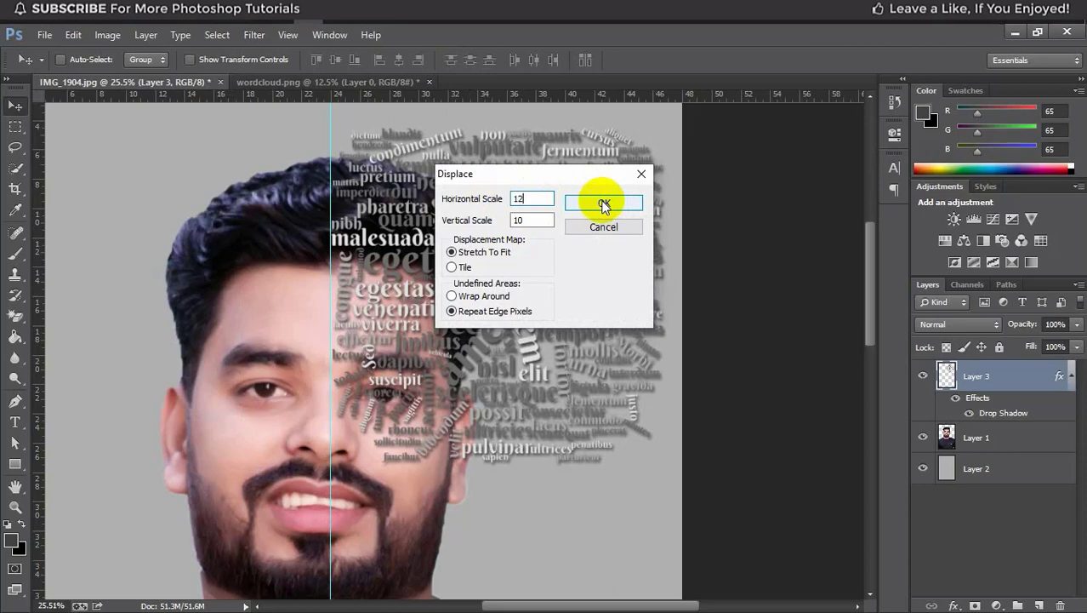
{"action": "left_click", "coordinate": [492, 221]}
{"action": "type", "text": "1"}
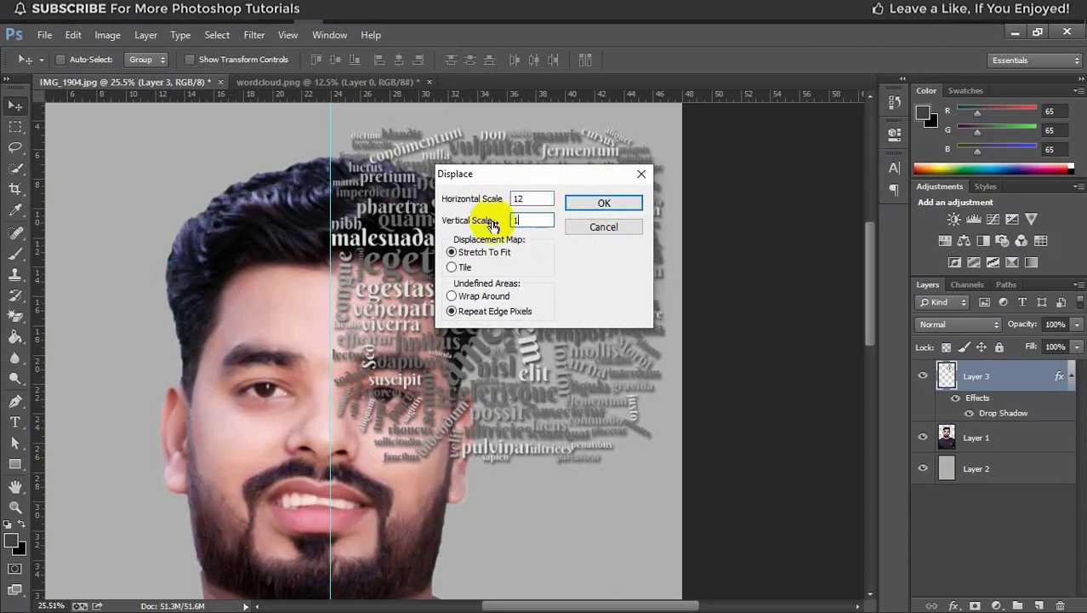
{"action": "type", "text": "2"}
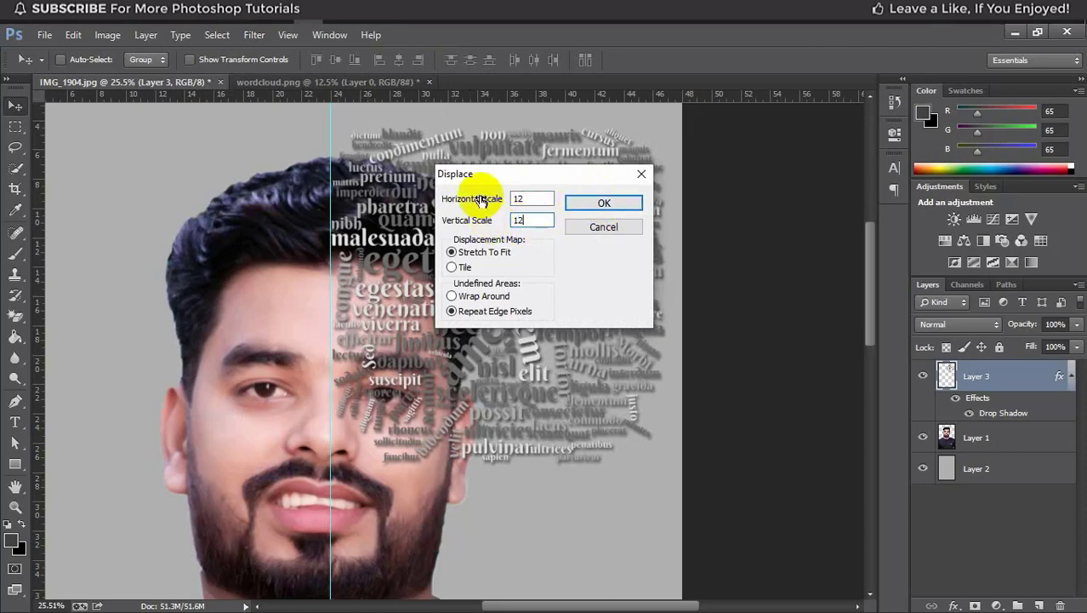
{"action": "left_click", "coordinate": [628, 202]}
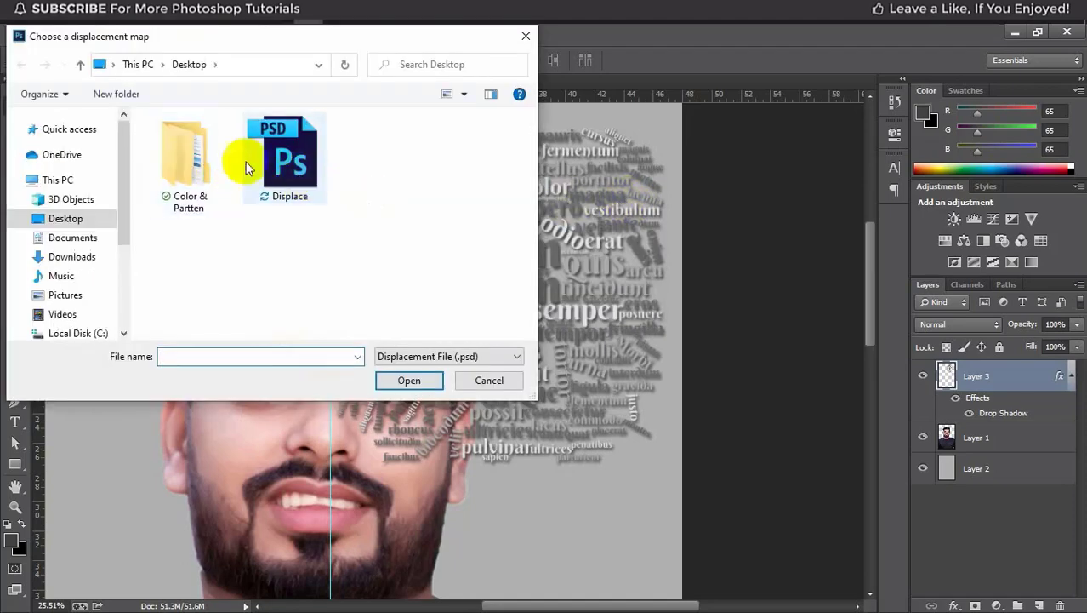
{"action": "left_click", "coordinate": [303, 164]}
{"action": "left_click", "coordinate": [410, 381]}
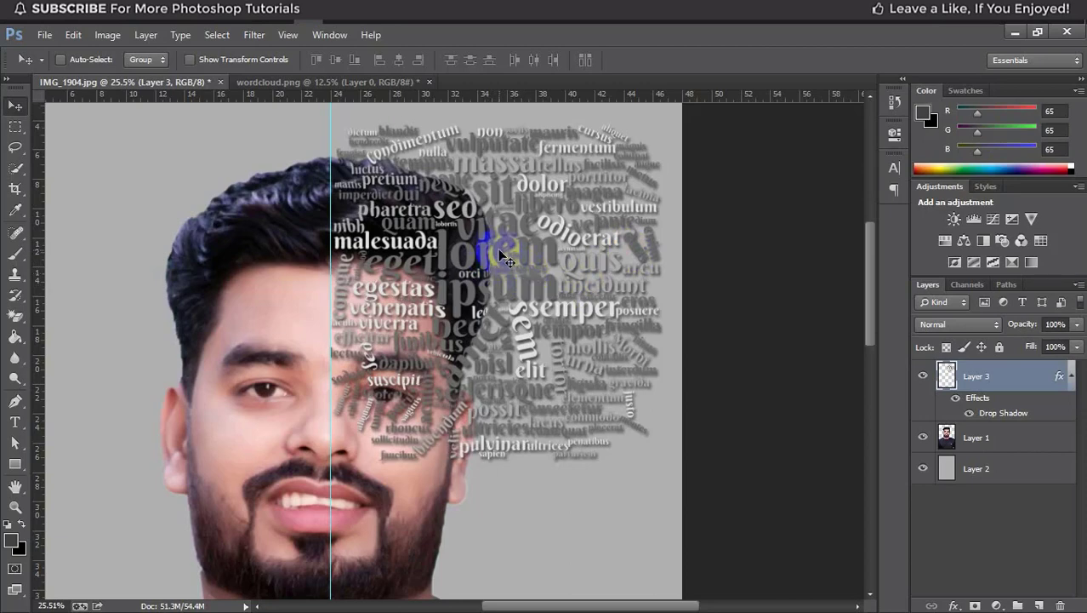
- Nudge the displaced word cloud left until its edge meets the vertical guide
{"action": "key", "text": "Left"}
{"action": "key", "text": "Left"}
{"action": "key", "text": "Left"}
{"action": "key", "text": "Left"}
{"action": "key", "text": "Left"}
{"action": "key", "text": "Left"}
{"action": "key", "text": "Left"}
{"action": "key", "text": "Left"}
{"action": "key", "text": "Left"}
{"action": "key", "text": "Left"}
{"action": "key", "text": "Left"}
{"action": "key", "text": "Left"}
{"action": "key", "text": "Left"}
{"action": "key", "text": "Left"}
{"action": "key", "text": "Left"}
{"action": "key", "text": "Left"}
{"action": "key", "text": "Left"}
{"action": "key", "text": "Left"}
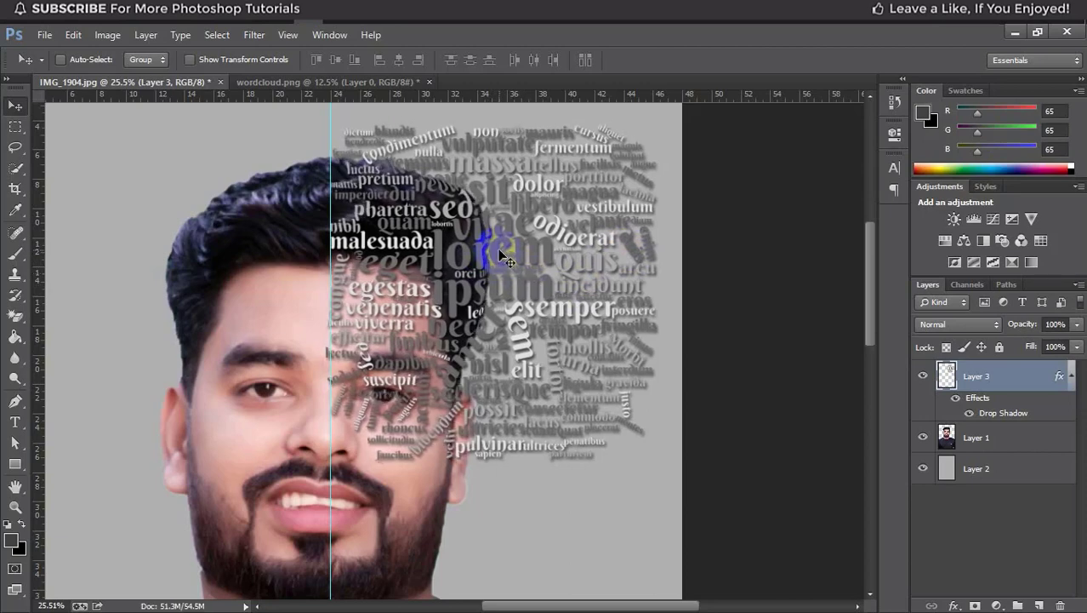
- Duplicate the word cloud layer and place the copy directly beneath the original, over the lower face and upper chest
{"action": "scroll", "coordinate": [505, 258], "scroll_direction": "down", "scroll_amount": 3}
{"action": "scroll", "coordinate": [511, 255], "scroll_direction": "down", "scroll_amount": 3}
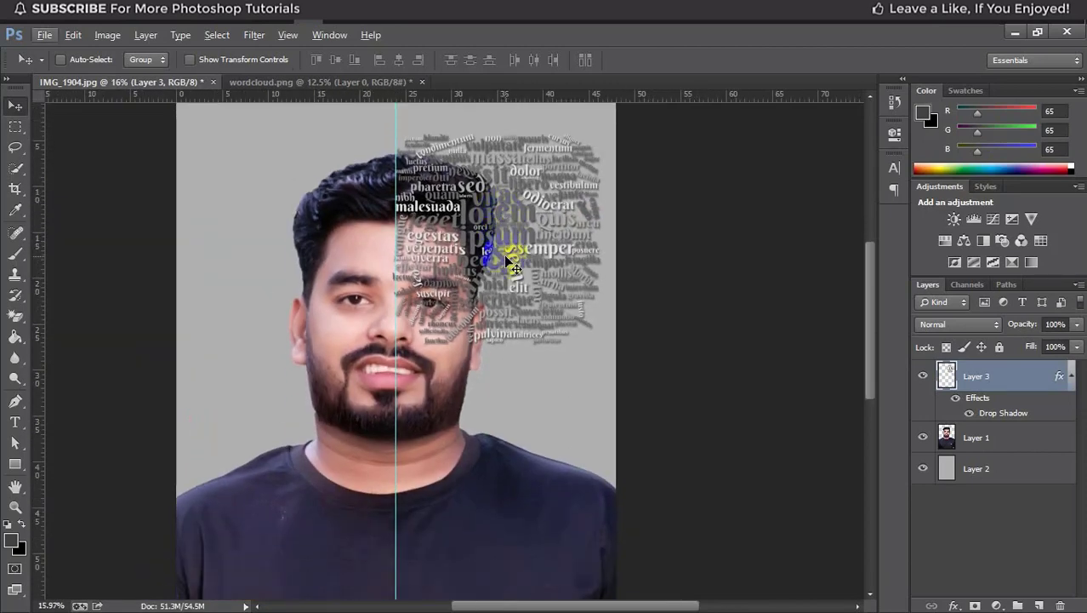
{"action": "key", "text": "ctrl+j"}
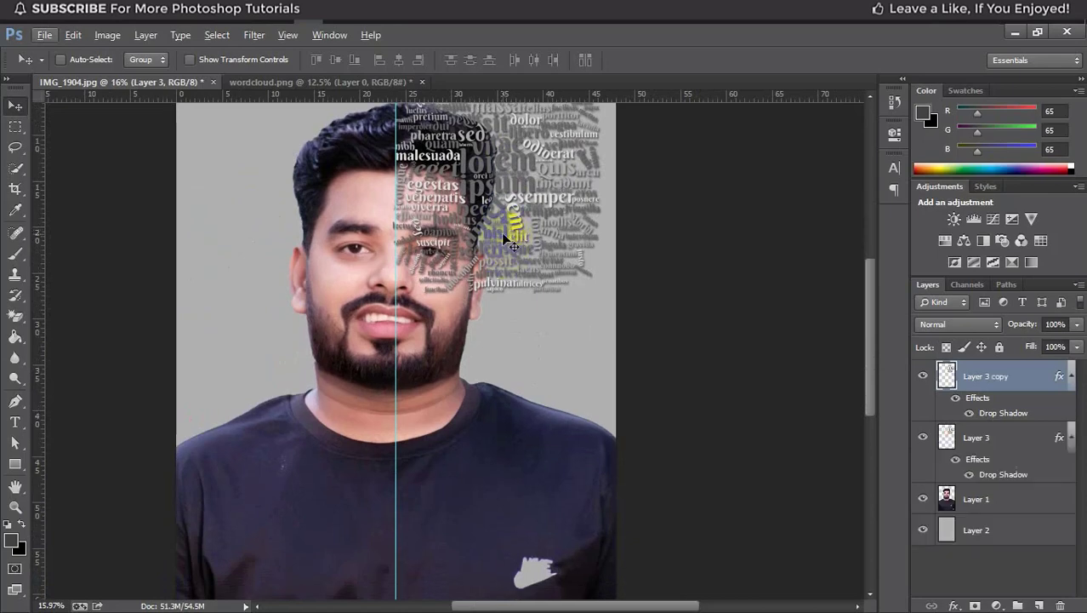
{"action": "left_click_drag", "start_coordinate": [509, 245], "coordinate": [502, 436]}
{"action": "scroll", "coordinate": [502, 434], "scroll_direction": "down", "scroll_amount": 3}
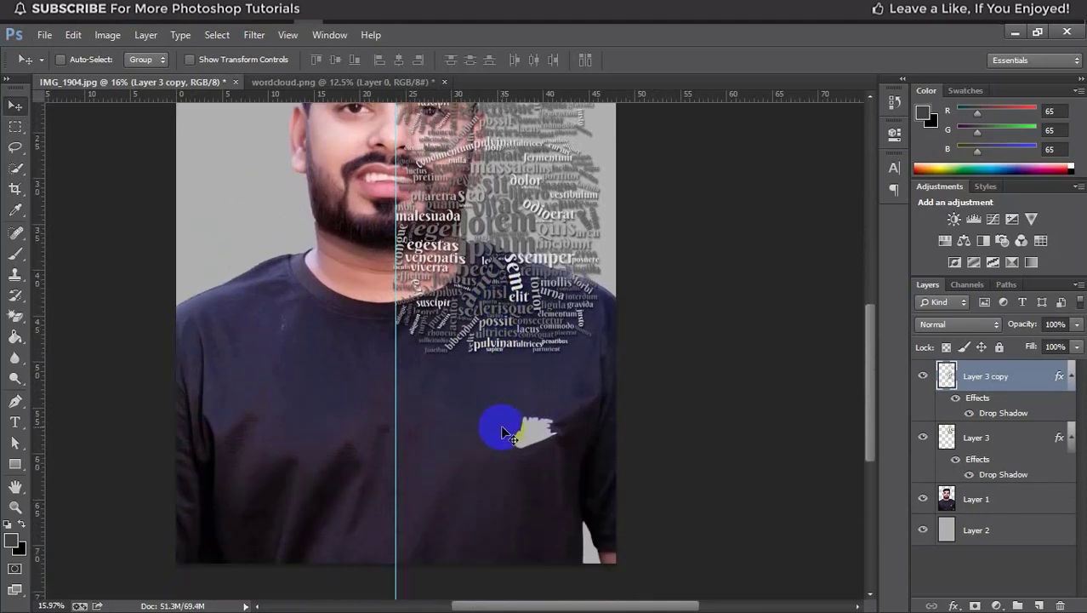
- Duplicate the word cloud again and place the second copy along the guide over the lower part of the shirt
{"action": "key", "text": "ctrl+minus"}
{"action": "key", "text": "ctrl+j"}
{"action": "left_click_drag", "start_coordinate": [502, 434], "coordinate": [513, 545]}
{"action": "scroll", "coordinate": [539, 515], "scroll_direction": "down", "scroll_amount": 4}
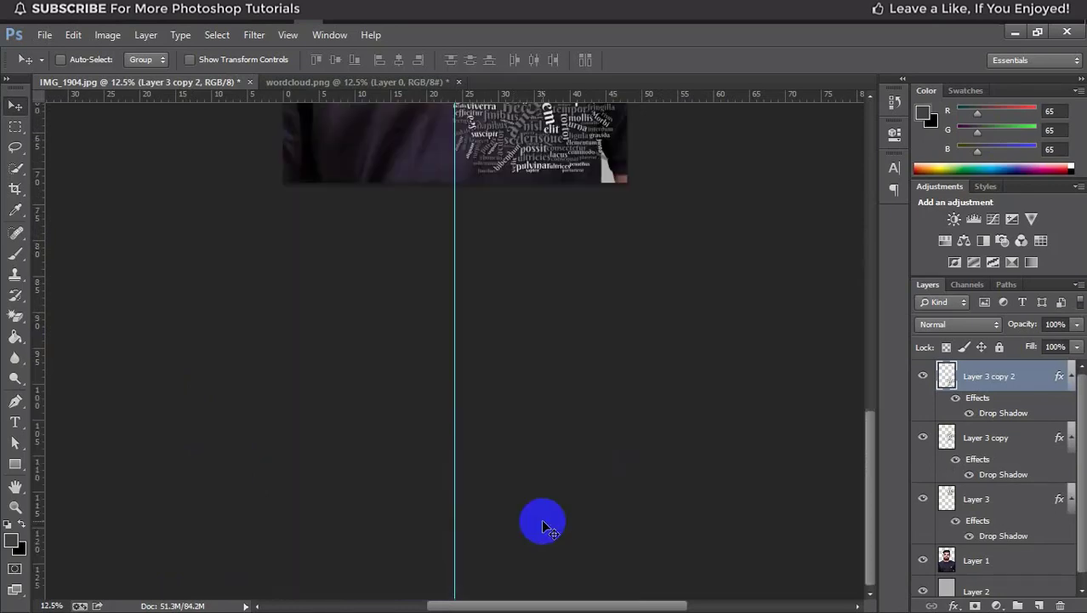
{"action": "scroll", "coordinate": [593, 265], "scroll_direction": "up", "scroll_amount": 1}
{"action": "scroll", "coordinate": [593, 265], "scroll_direction": "up", "scroll_amount": 3}
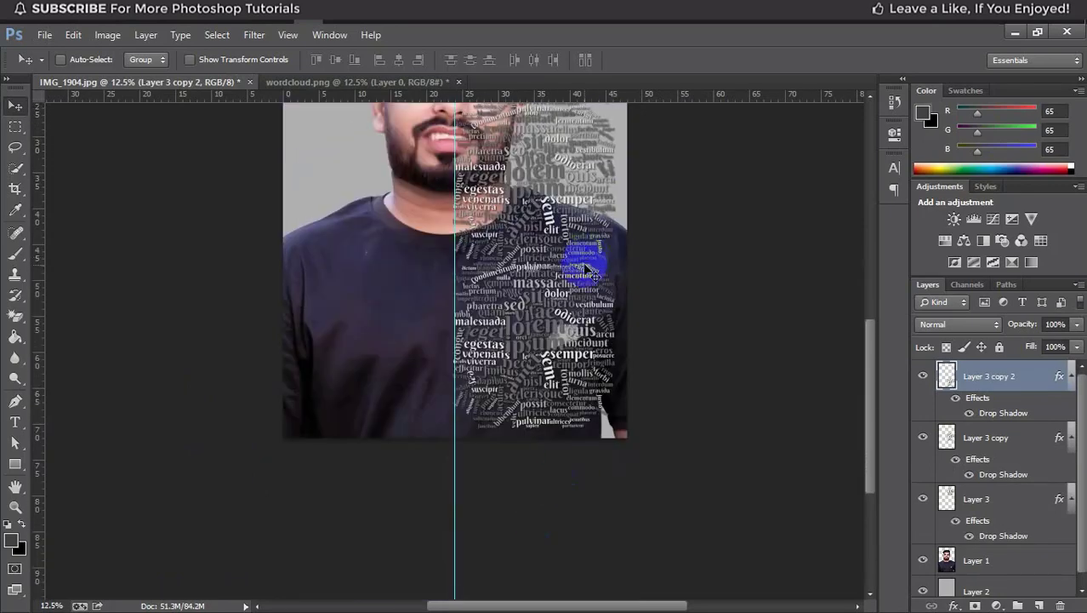
- Add three more word cloud copies, one across the bottom edge of the image and two stacked over the sleeve at the right edge
{"action": "key", "text": "alt"}
{"action": "key", "text": "ctrl+j"}
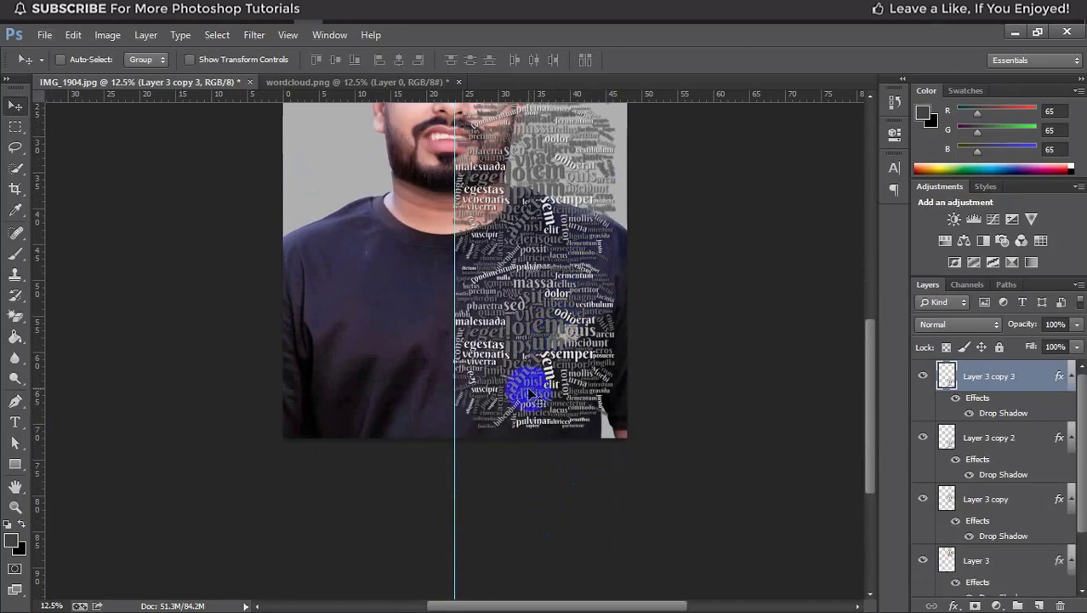
{"action": "left_click_drag", "start_coordinate": [530, 393], "coordinate": [522, 521]}
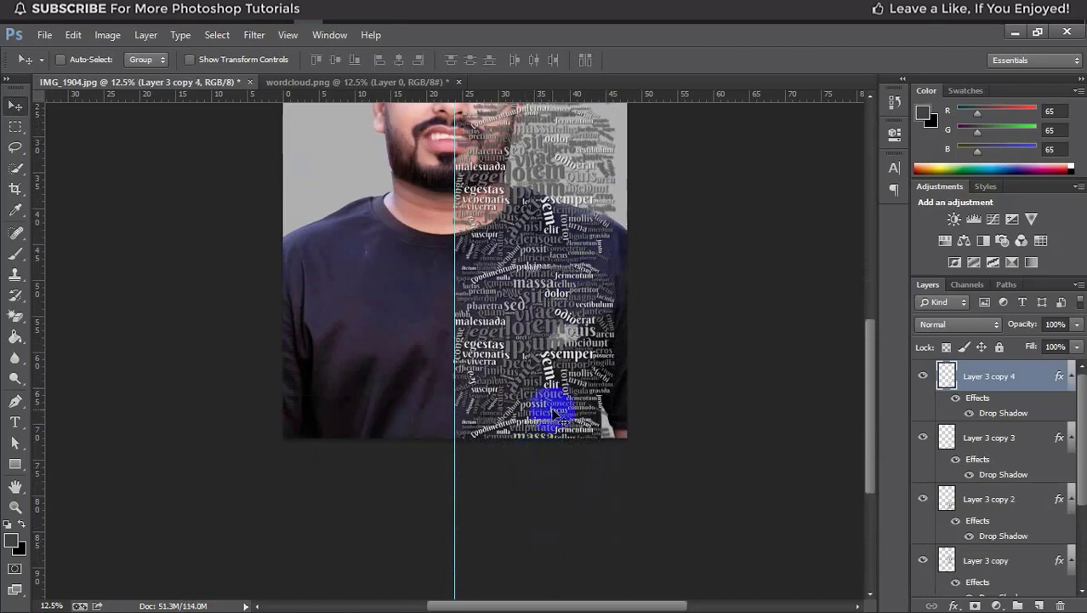
{"action": "left_click_drag", "start_coordinate": [554, 444], "coordinate": [699, 214]}
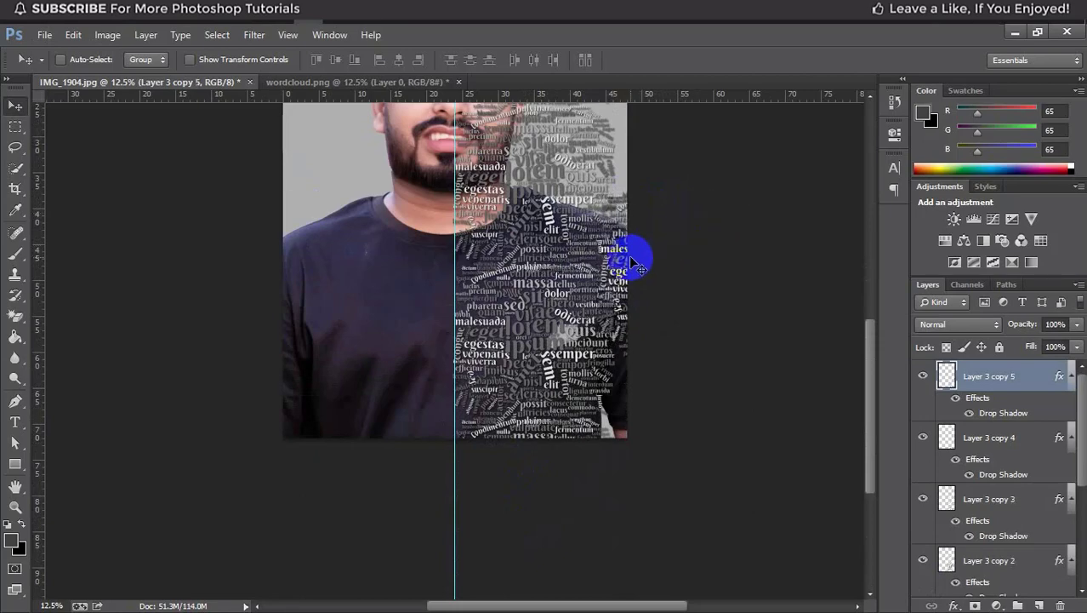
{"action": "left_click_drag", "start_coordinate": [639, 267], "coordinate": [627, 397]}
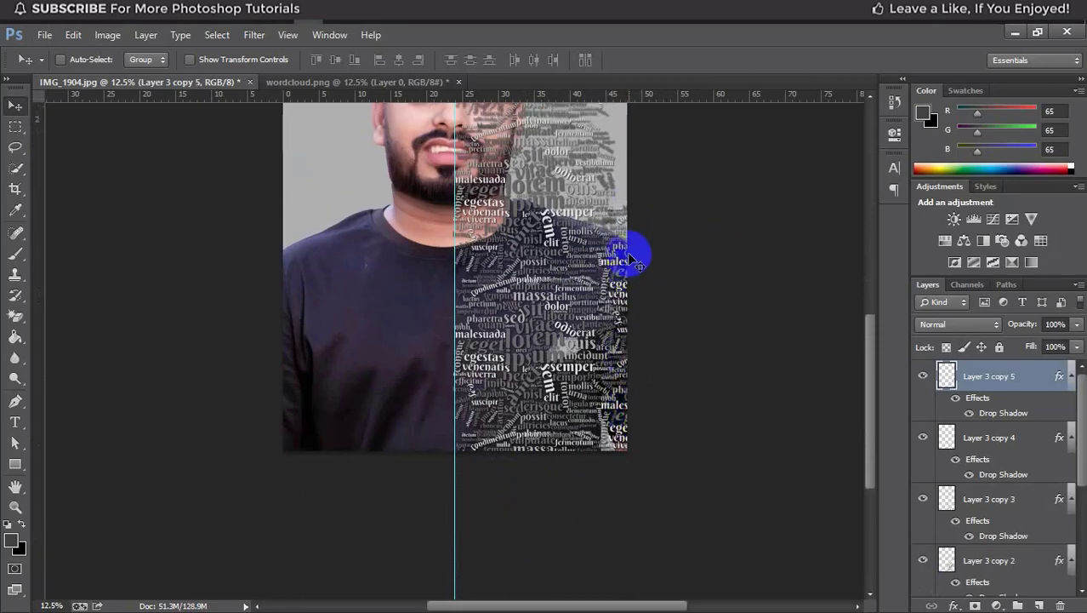
- Group all the word cloud layers, from Layer 3 to Layer 3 copy 5, and convert the group to a smart object
{"action": "scroll", "coordinate": [634, 259], "scroll_direction": "up", "scroll_amount": 5}
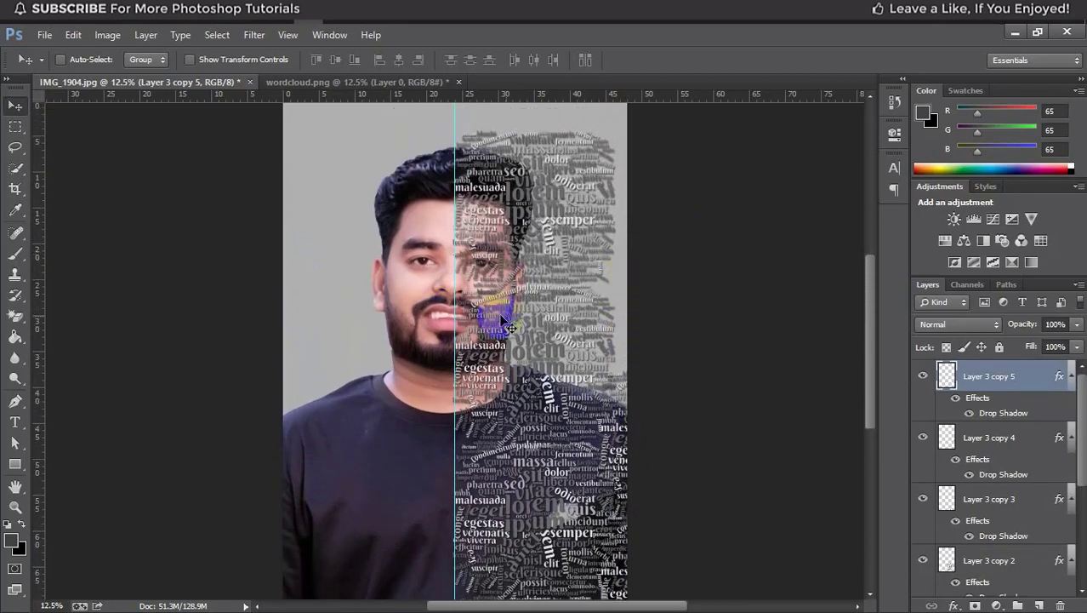
{"action": "scroll", "coordinate": [668, 299], "scroll_direction": "down", "scroll_amount": 3}
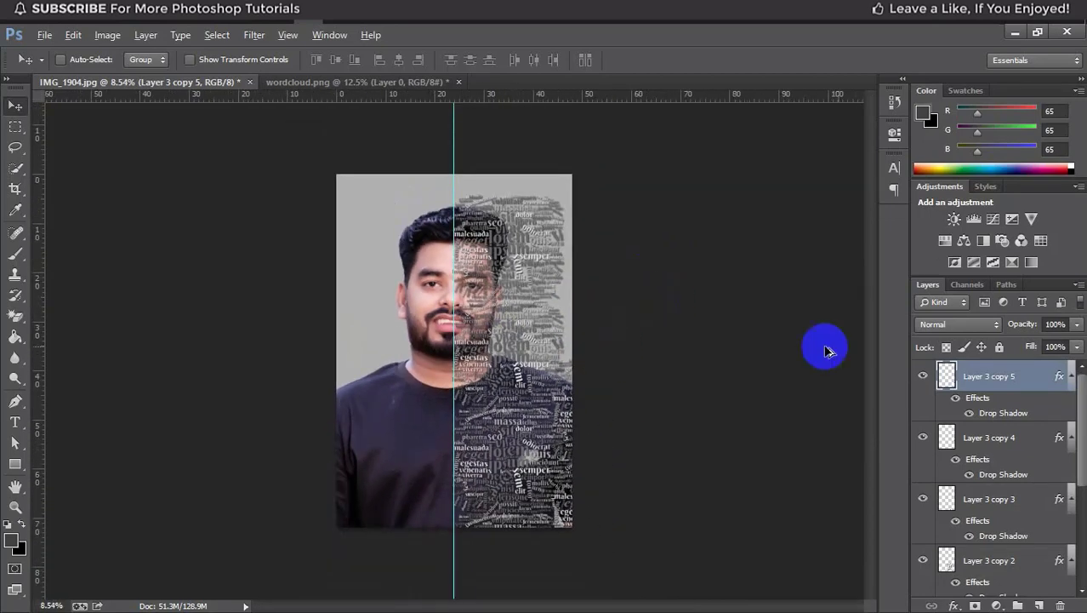
{"action": "scroll", "coordinate": [1000, 374], "scroll_direction": "down", "scroll_amount": 4}
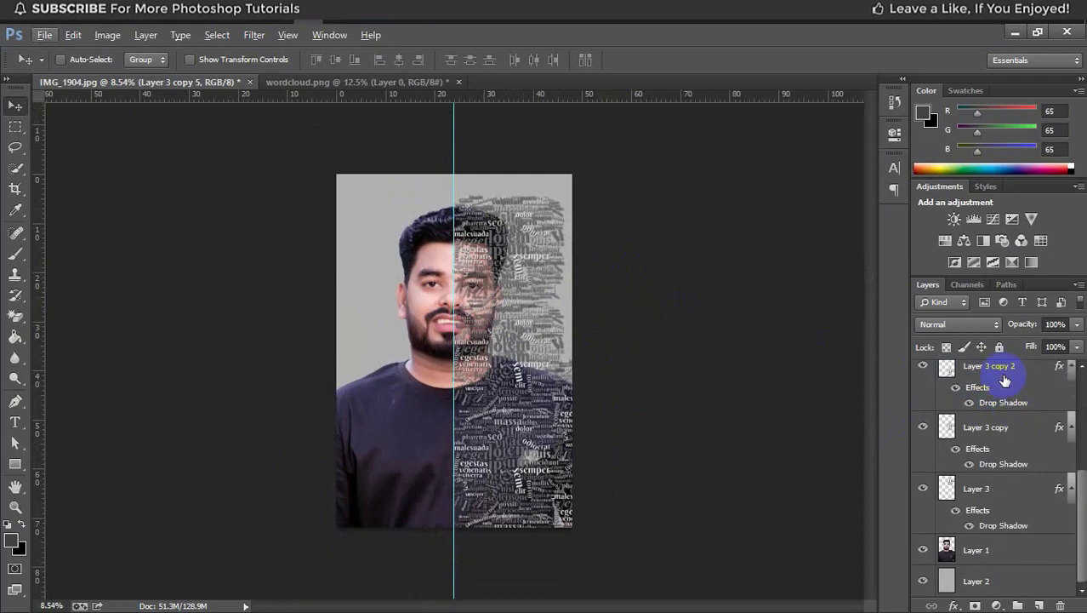
{"action": "left_click", "coordinate": [988, 490], "text": "shift"}
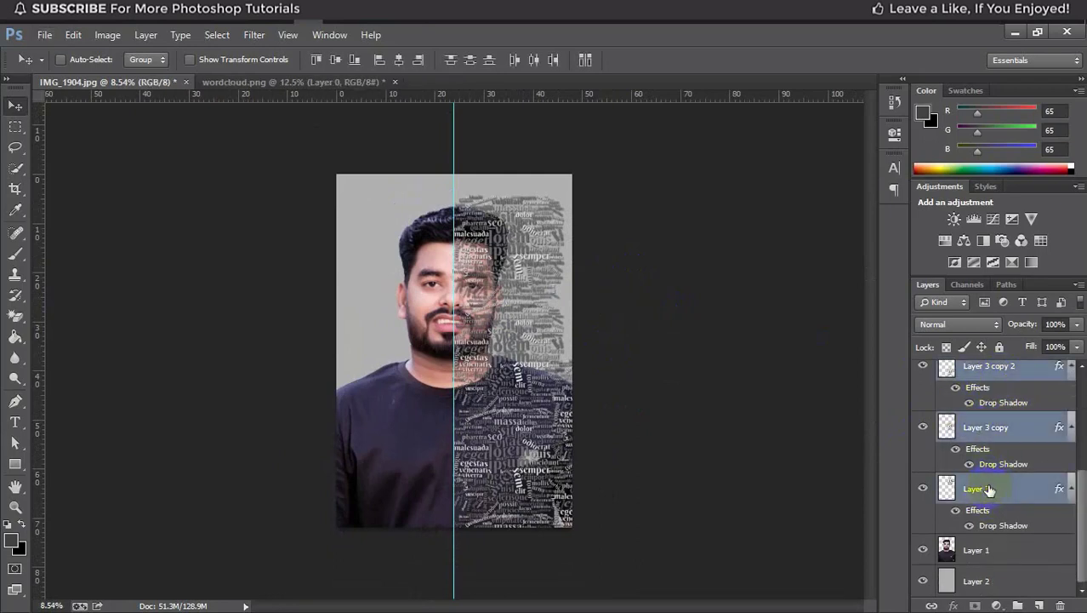
{"action": "key", "text": "ctrl+g"}
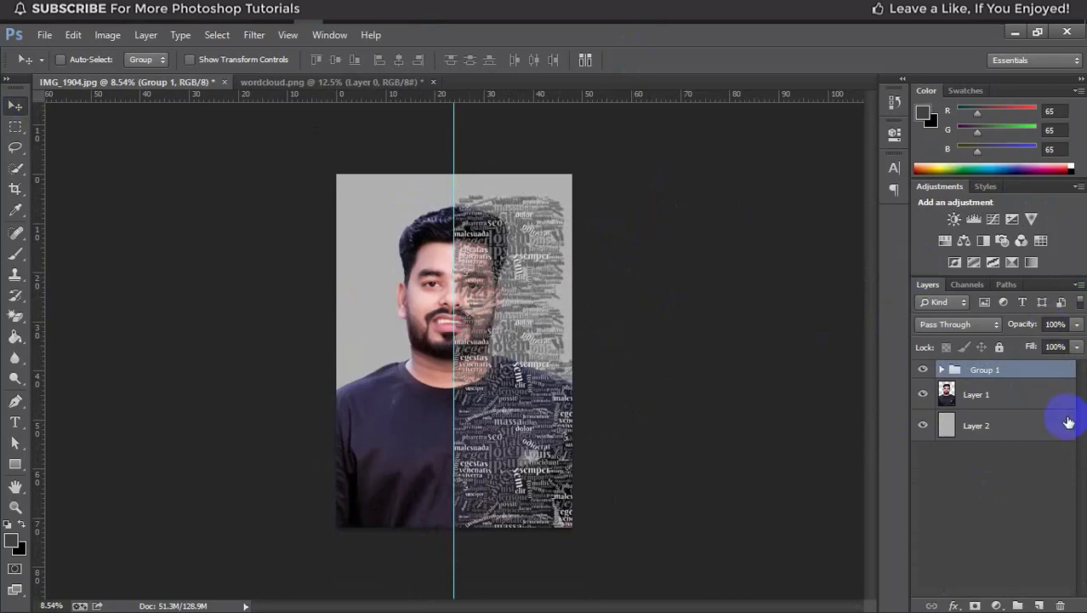
{"action": "right_click", "coordinate": [998, 373]}
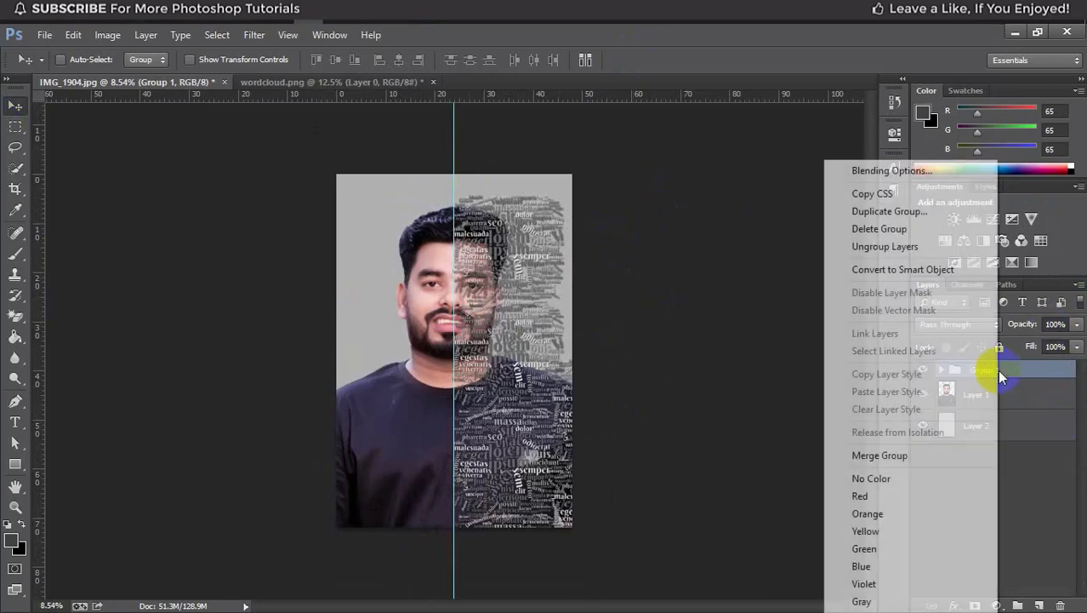
{"action": "left_click", "coordinate": [918, 271]}
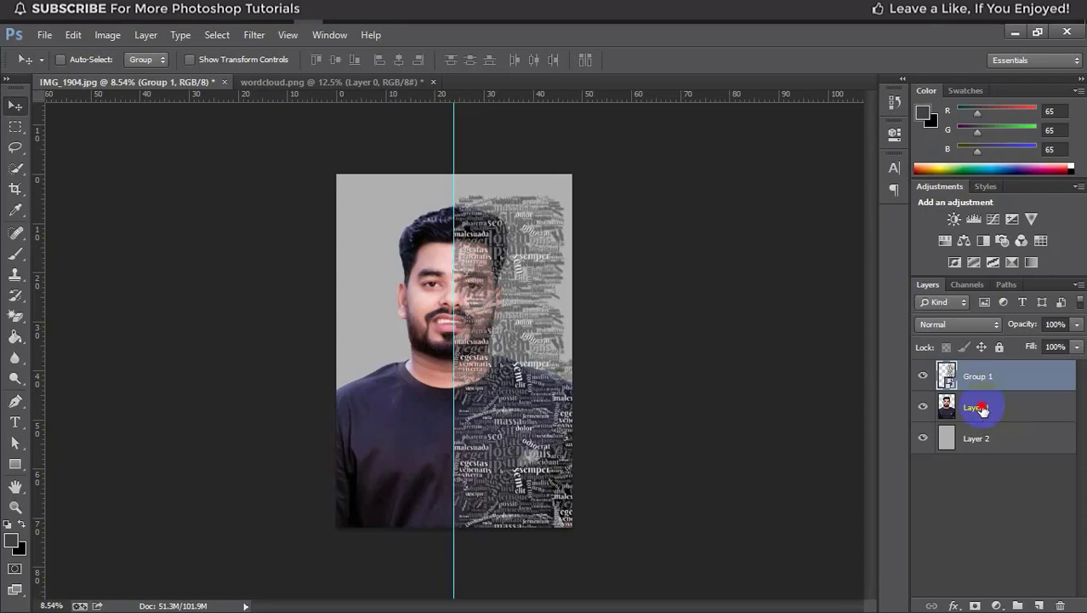
- Move the portrait layer, Layer 1, above Group 1 in the layer order
{"action": "left_click", "coordinate": [981, 409]}
{"action": "left_click", "coordinate": [984, 380]}
{"action": "double_click", "coordinate": [981, 377]}
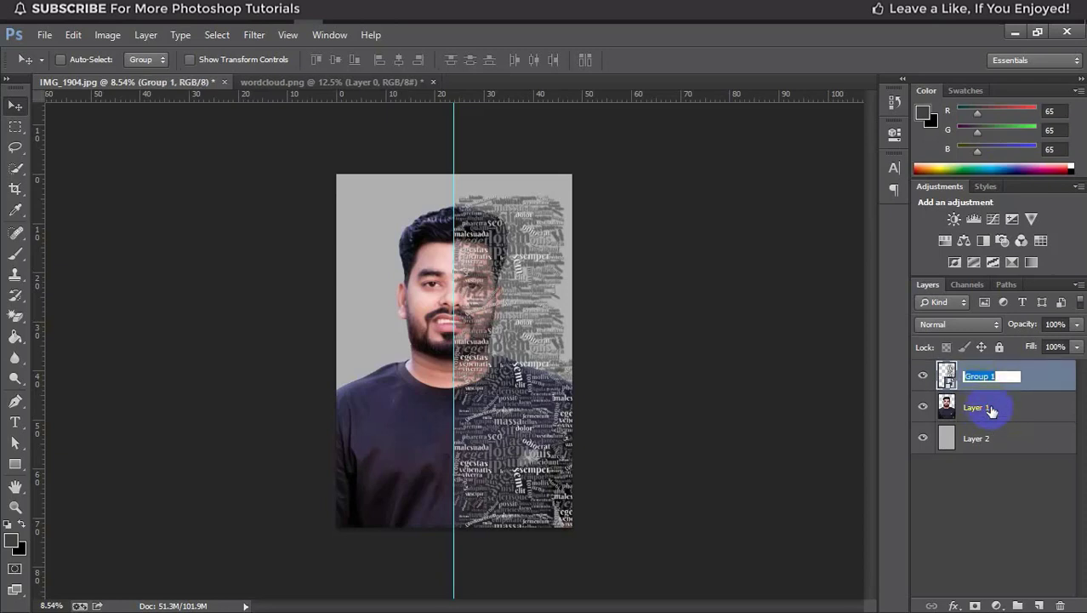
{"action": "left_click", "coordinate": [992, 410]}
{"action": "left_click_drag", "start_coordinate": [993, 409], "coordinate": [993, 383]}
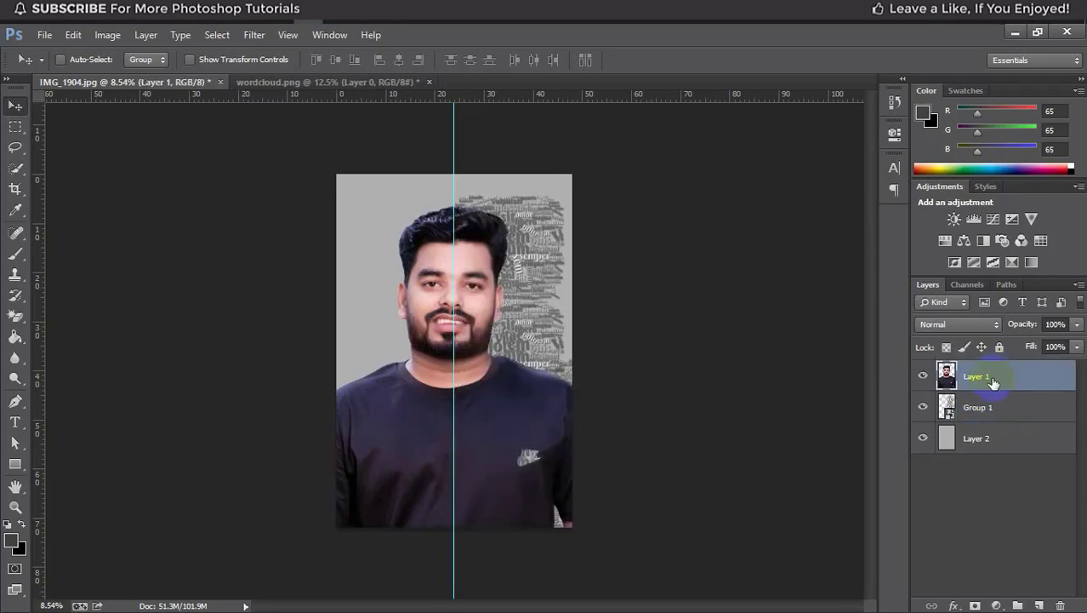
- Load the Group 1 lettering as a selection and add it to Layer 1 as a layer mask
{"action": "scroll", "coordinate": [566, 304], "scroll_direction": "up", "scroll_amount": 2}
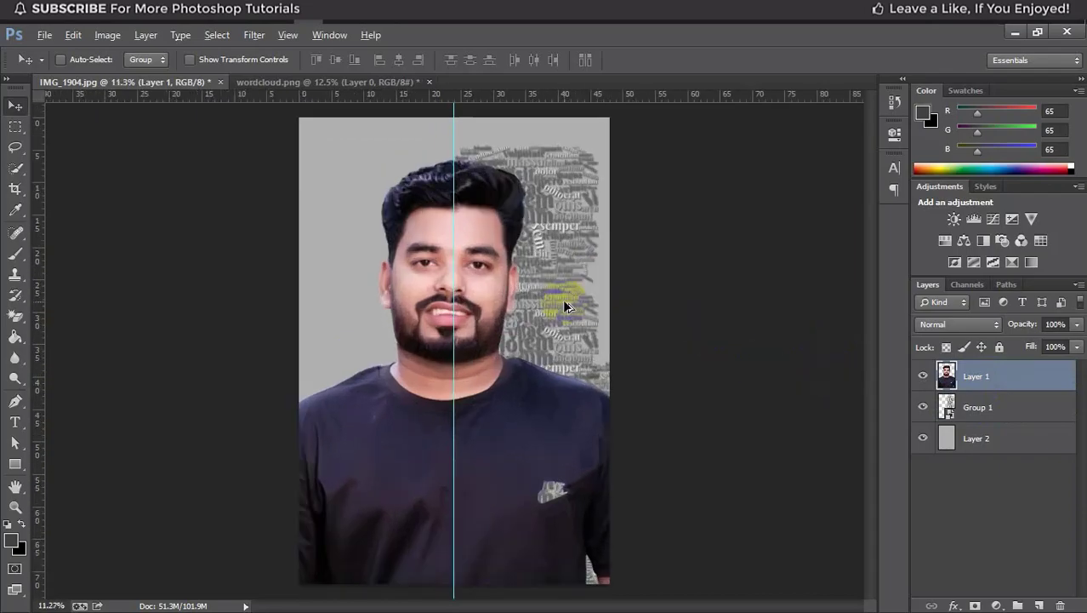
{"action": "left_click_drag", "start_coordinate": [1014, 415], "coordinate": [948, 404]}
{"action": "left_click", "coordinate": [946, 405], "text": "ctrl"}
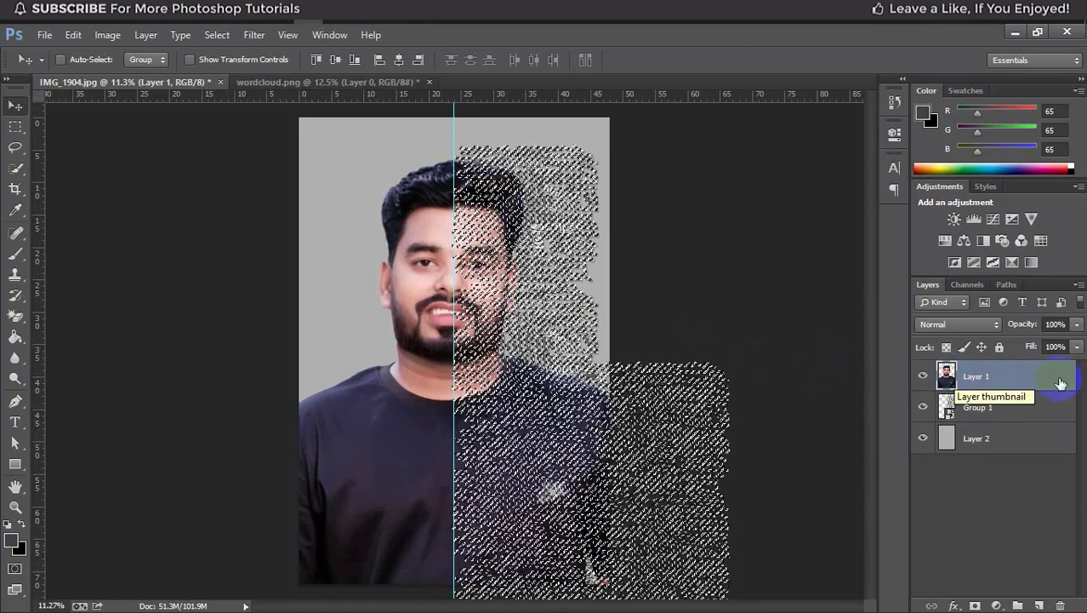
{"action": "left_click", "coordinate": [977, 606]}
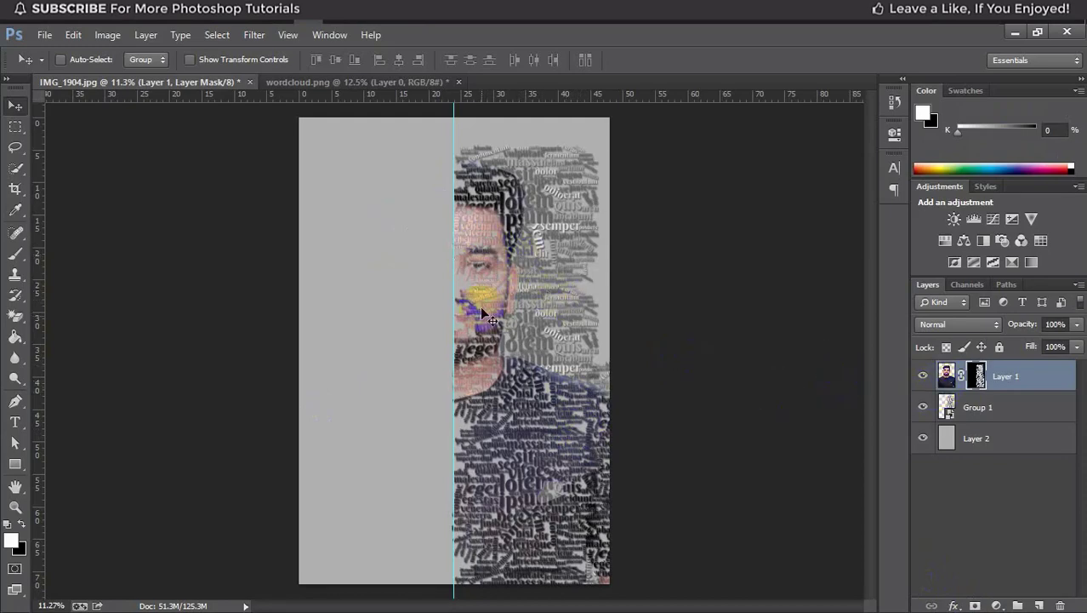
- Load the portrait outline from Layer 1 as a selection and add it to Group 1 as a layer mask
{"action": "scroll", "coordinate": [503, 370], "scroll_direction": "up", "scroll_amount": 3}
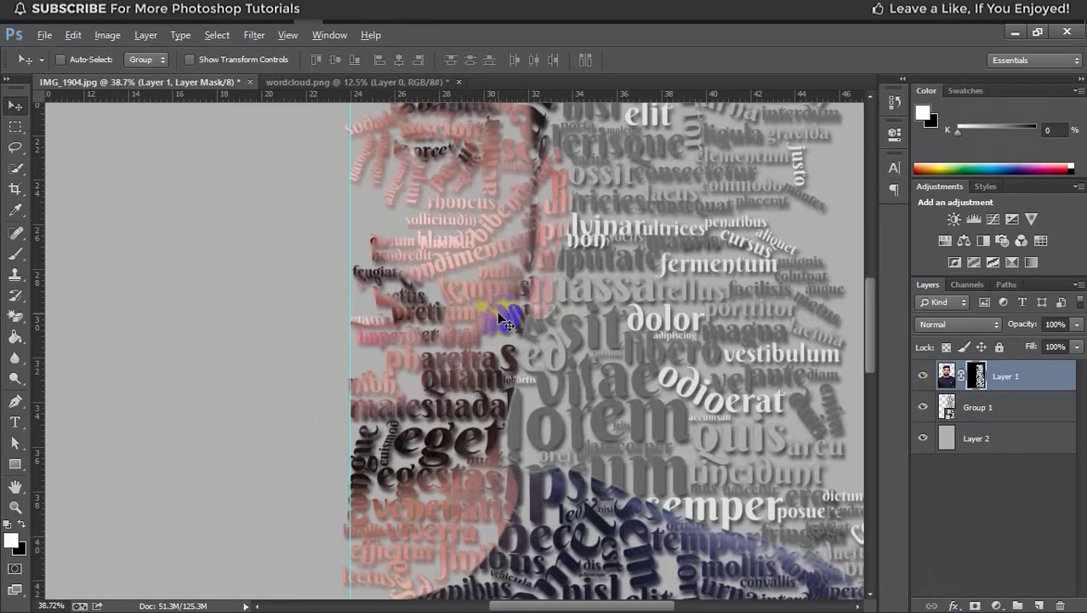
{"action": "scroll", "coordinate": [502, 317], "scroll_direction": "down", "scroll_amount": 4}
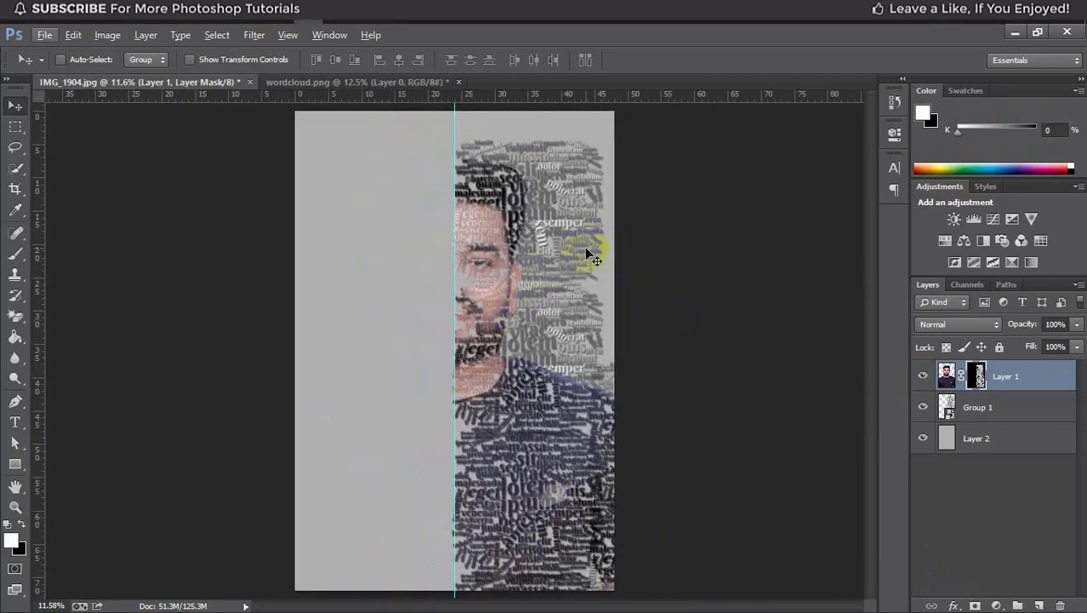
{"action": "left_click", "coordinate": [947, 377]}
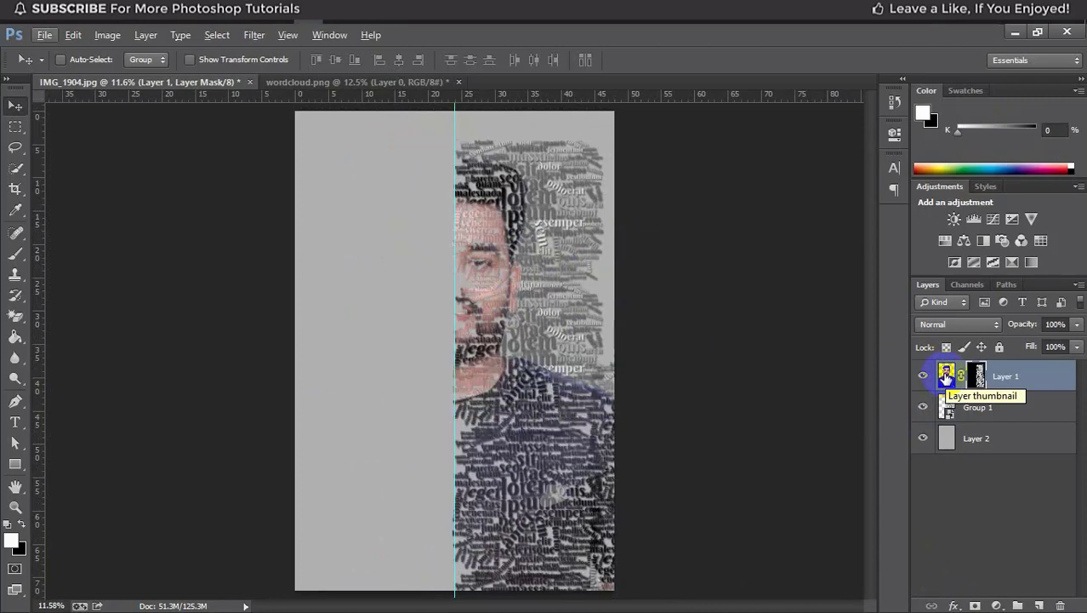
{"action": "left_click", "coordinate": [946, 376]}
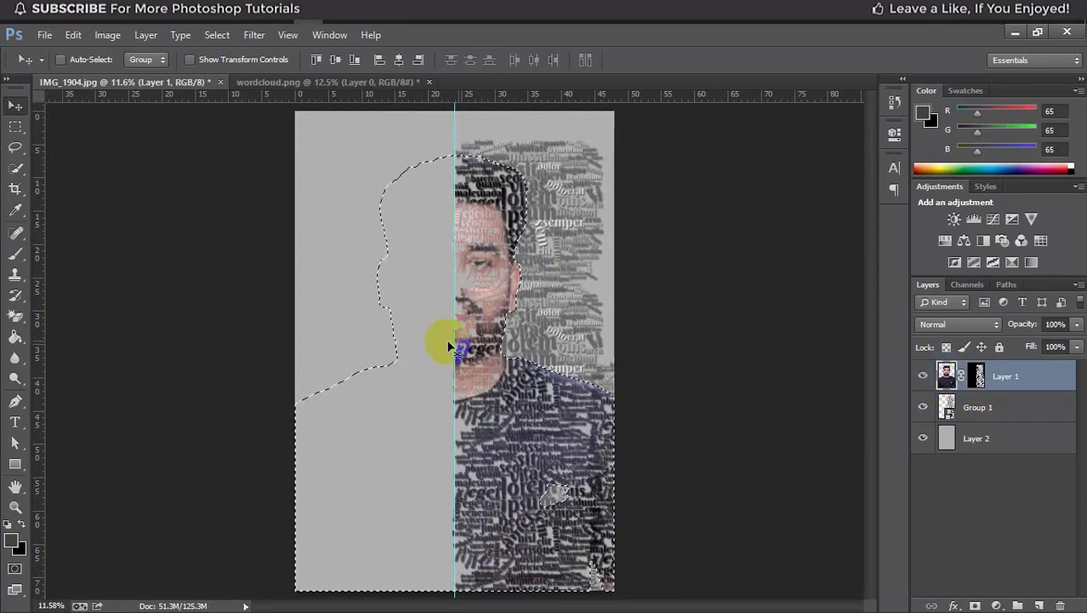
{"action": "left_click", "coordinate": [987, 409]}
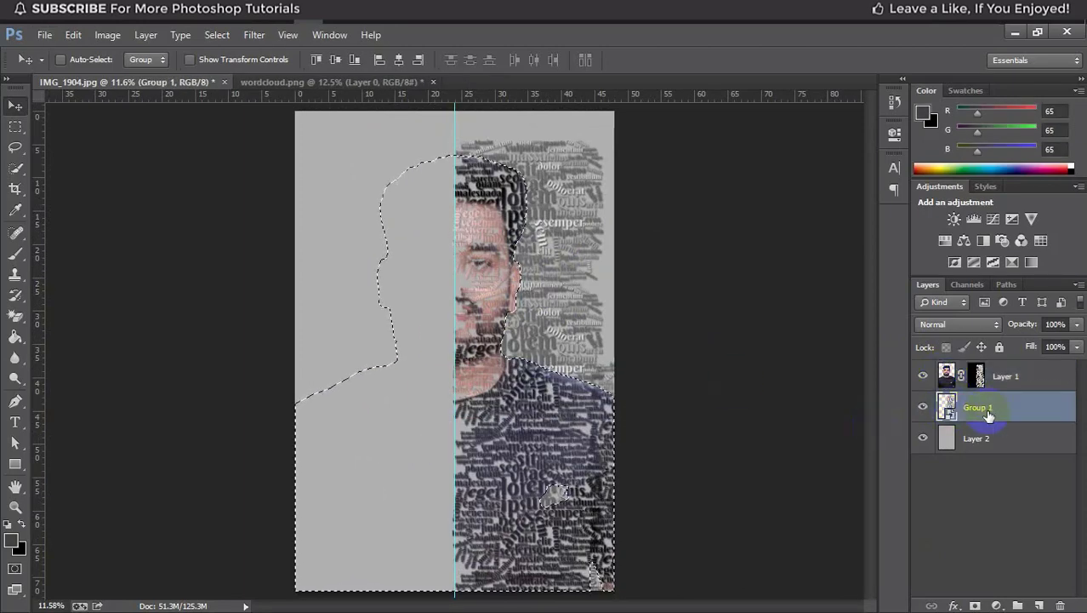
{"action": "left_click", "coordinate": [975, 605]}
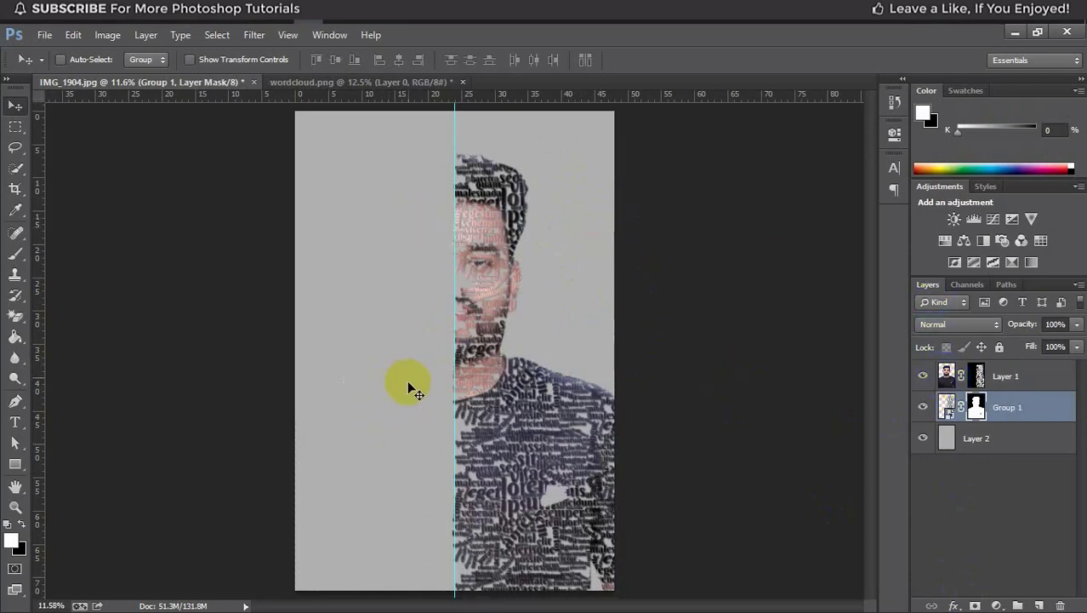
- Choose the Eraser tool at size 1000 and try a stroke over the left half of Layer 1's image
{"action": "left_click", "coordinate": [948, 375]}
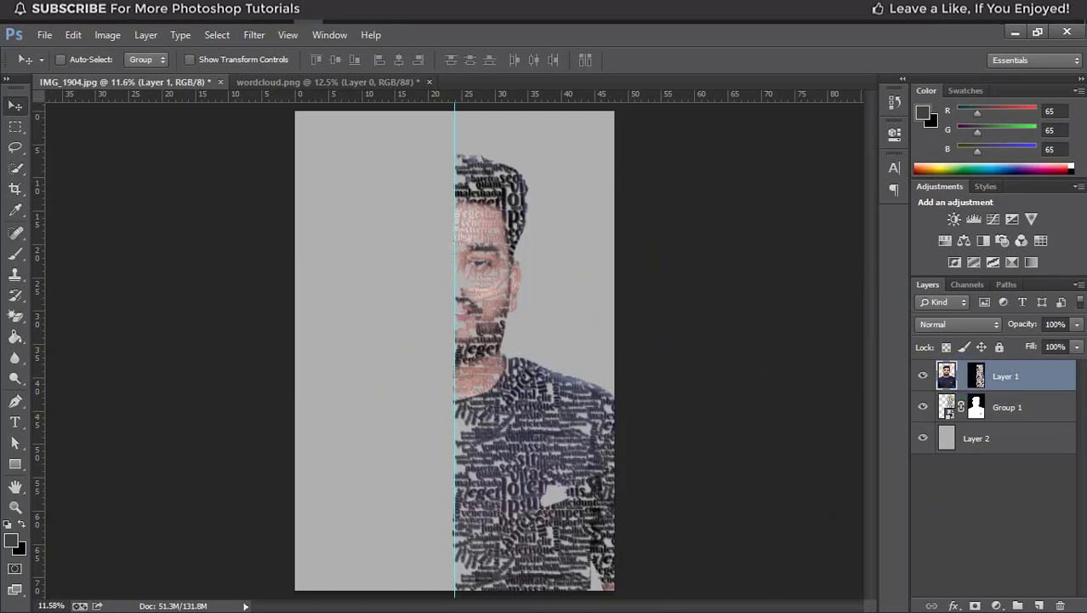
{"action": "left_click", "coordinate": [17, 316]}
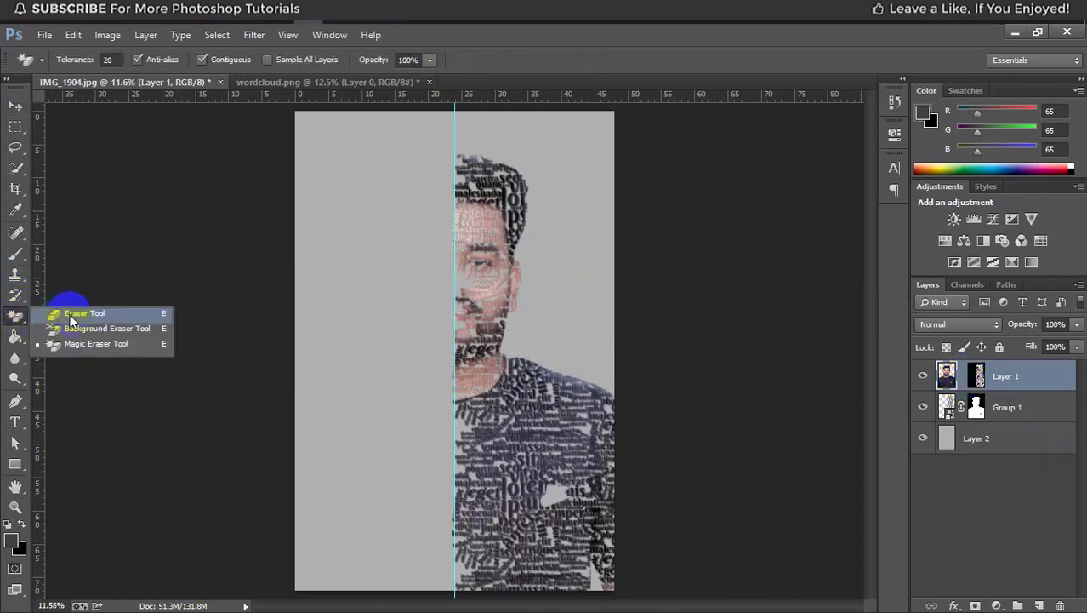
{"action": "left_click", "coordinate": [70, 314]}
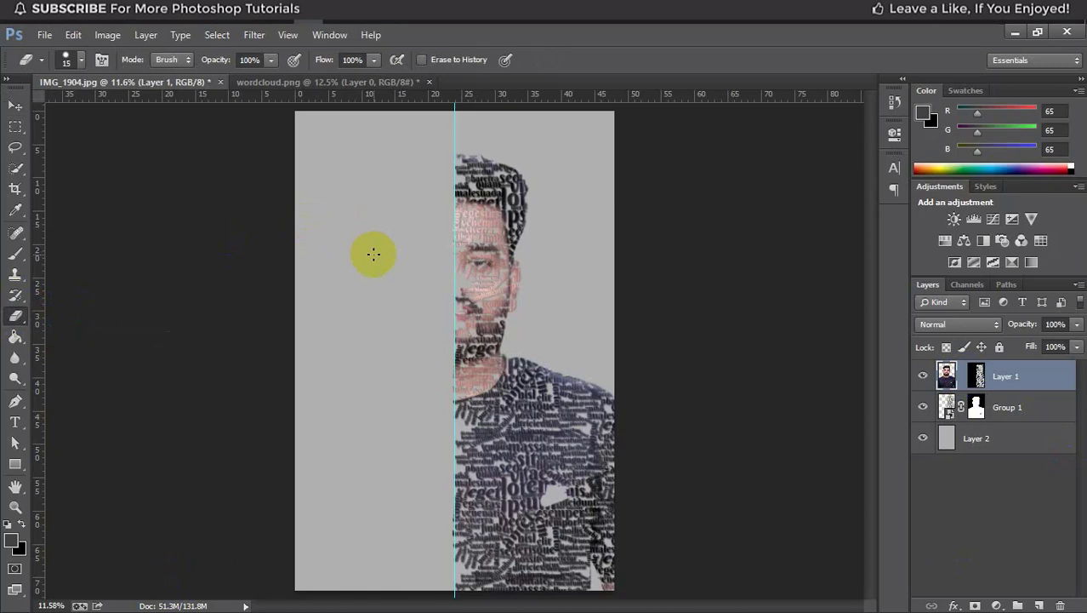
{"action": "key", "text": "bracketright"}
{"action": "key", "text": "bracketright"}
{"action": "key", "text": "bracketright"}
{"action": "key", "text": "bracketright"}
{"action": "key", "text": "bracketright"}
{"action": "key", "text": "bracketright"}
{"action": "key", "text": "bracketright"}
{"action": "key", "text": "bracketright"}
{"action": "key", "text": "bracketright"}
{"action": "key", "text": "bracketright"}
{"action": "key", "text": "bracketright"}
{"action": "key", "text": "bracketright"}
{"action": "key", "text": "bracketright"}
{"action": "key", "text": "bracketright"}
{"action": "left_click_drag", "start_coordinate": [399, 224], "coordinate": [376, 396]}
{"action": "right_click", "coordinate": [828, 383]}
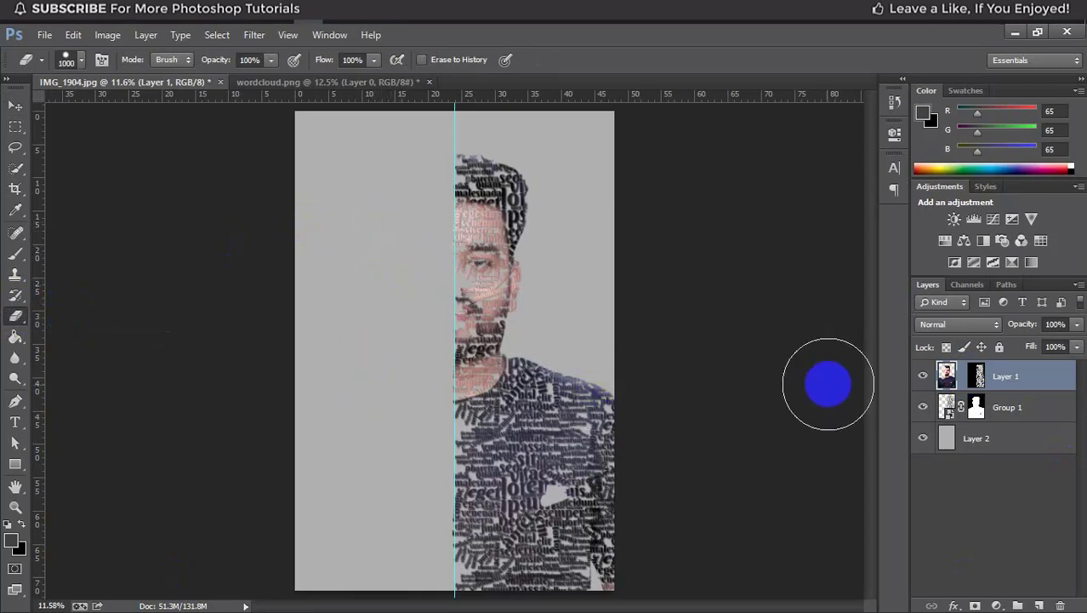
- Target Layer 1's mask, swap to black foreground and white background, and undo a trial Eraser stroke over the left half
{"action": "left_click", "coordinate": [975, 376]}
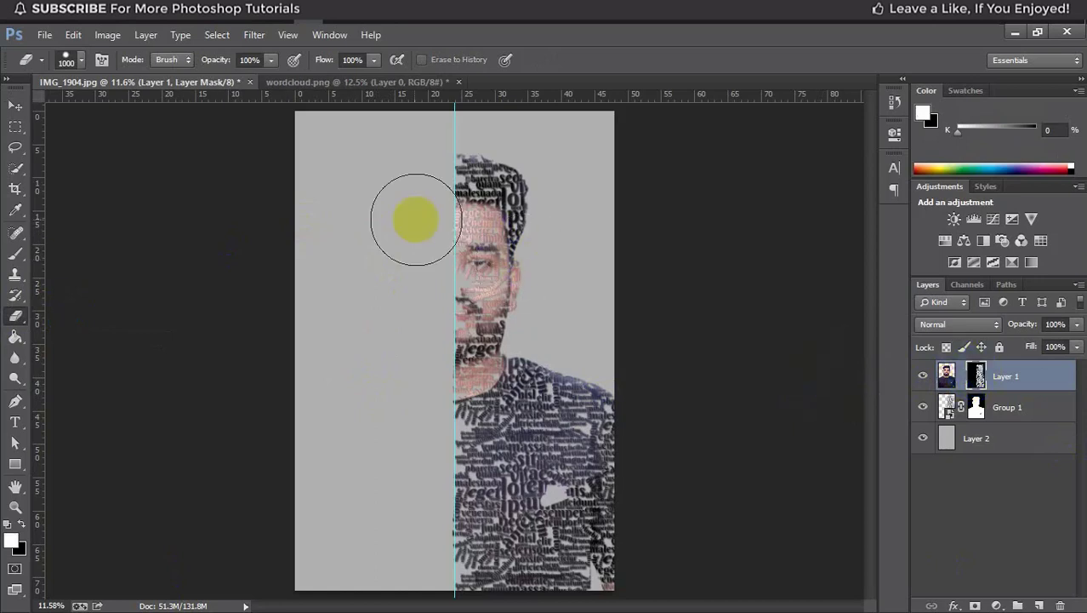
{"action": "left_click_drag", "start_coordinate": [410, 197], "coordinate": [413, 477]}
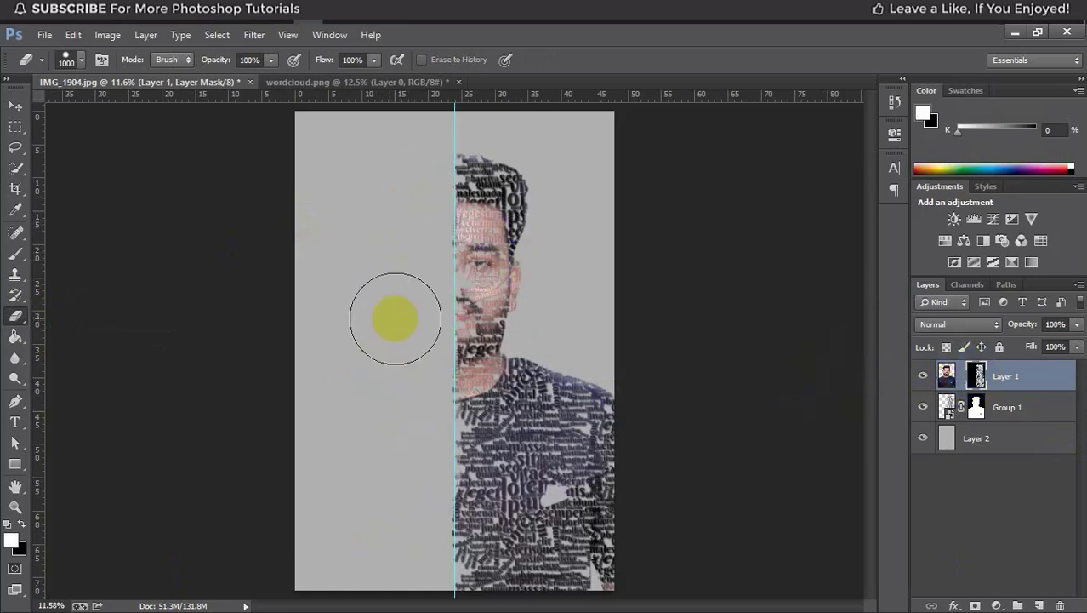
{"action": "left_click", "coordinate": [394, 463]}
{"action": "left_click", "coordinate": [24, 523]}
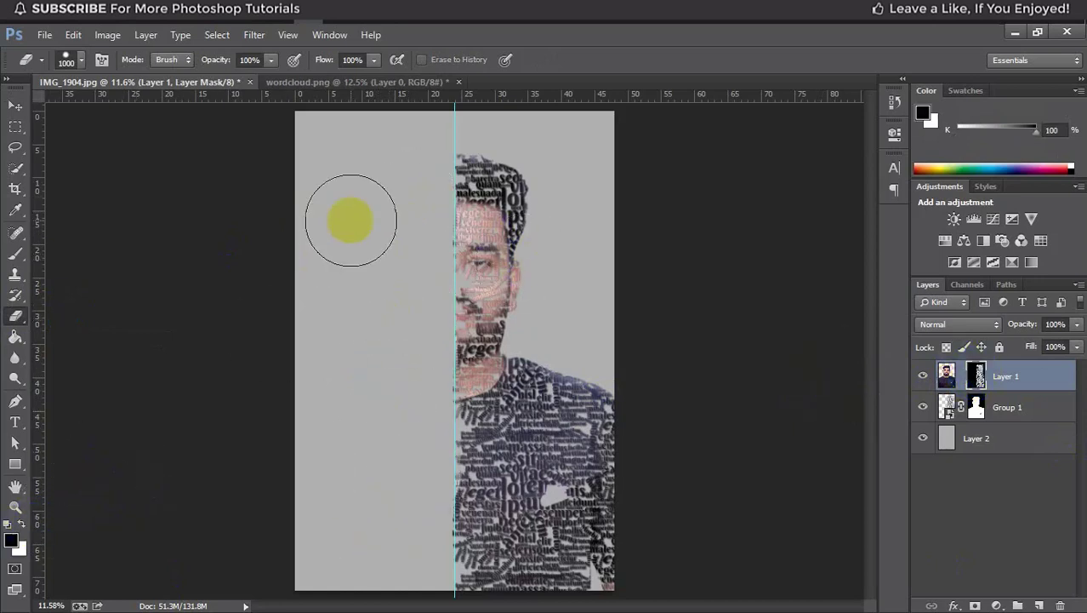
{"action": "mouse_move", "coordinate": [408, 166]}
{"action": "left_mouse_down"}
{"action": "mouse_move", "coordinate": [384, 395]}
{"action": "mouse_move", "coordinate": [396, 529]}
{"action": "mouse_move", "coordinate": [422, 380]}
{"action": "mouse_move", "coordinate": [425, 513]}
{"action": "left_mouse_up"}
{"action": "key", "text": "ctrl+z"}
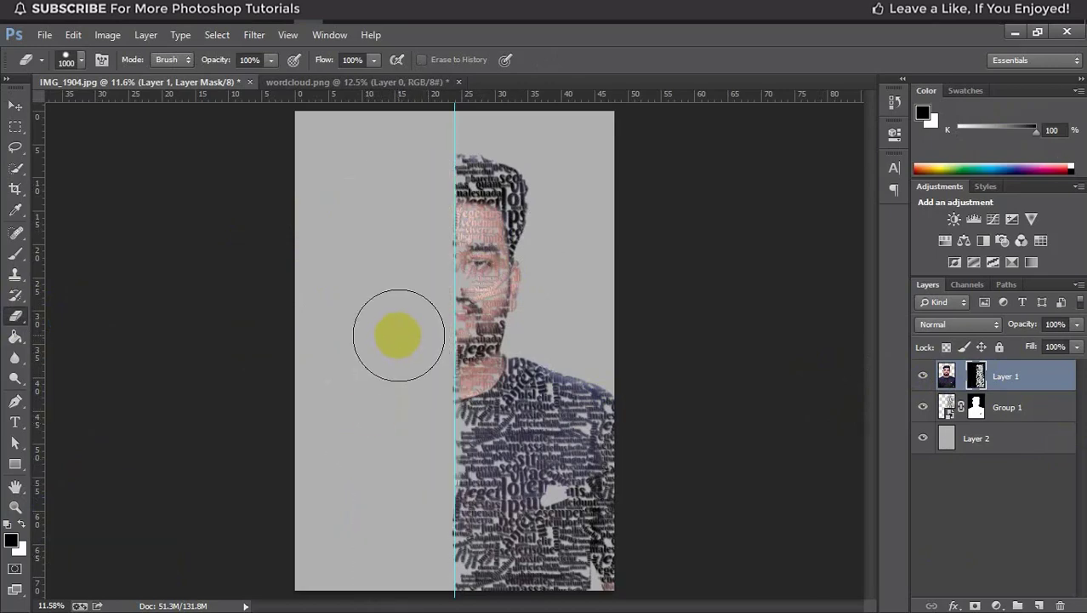
- Erase the left half of Layer 1's mask with a size 400 brush to reveal the man's hair, face and shirt
{"action": "scroll", "coordinate": [407, 223], "scroll_direction": "up", "scroll_amount": 3}
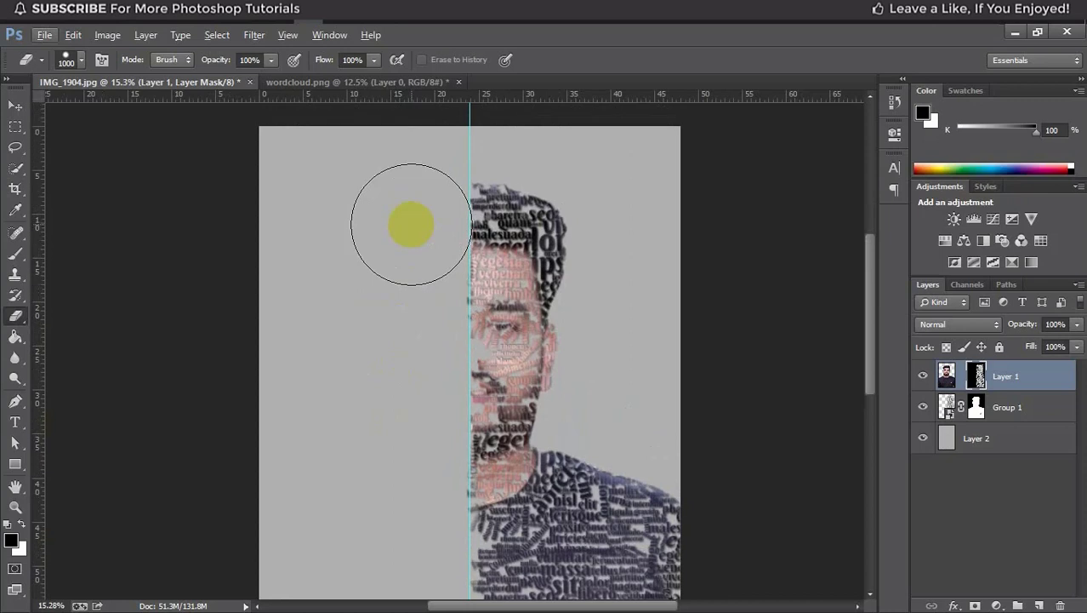
{"action": "key", "text": "bracketleft"}
{"action": "key", "text": "bracketleft"}
{"action": "key", "text": "bracketleft"}
{"action": "key", "text": "bracketleft"}
{"action": "mouse_move", "coordinate": [437, 184]}
{"action": "left_mouse_down"}
{"action": "mouse_move", "coordinate": [436, 367]}
{"action": "mouse_move", "coordinate": [437, 275]}
{"action": "mouse_move", "coordinate": [417, 201]}
{"action": "mouse_move", "coordinate": [393, 338]}
{"action": "mouse_move", "coordinate": [377, 343]}
{"action": "mouse_move", "coordinate": [373, 306]}
{"action": "mouse_move", "coordinate": [373, 396]}
{"action": "mouse_move", "coordinate": [419, 412]}
{"action": "mouse_move", "coordinate": [411, 391]}
{"action": "mouse_move", "coordinate": [399, 492]}
{"action": "mouse_move", "coordinate": [376, 452]}
{"action": "mouse_move", "coordinate": [365, 483]}
{"action": "mouse_move", "coordinate": [376, 490]}
{"action": "mouse_move", "coordinate": [433, 289]}
{"action": "left_mouse_up"}
{"action": "mouse_move", "coordinate": [441, 245]}
{"action": "left_mouse_down"}
{"action": "mouse_move", "coordinate": [443, 567]}
{"action": "mouse_move", "coordinate": [466, 368]}
{"action": "mouse_move", "coordinate": [483, 585]}
{"action": "mouse_move", "coordinate": [481, 175]}
{"action": "mouse_move", "coordinate": [418, 312]}
{"action": "mouse_move", "coordinate": [391, 538]}
{"action": "mouse_move", "coordinate": [359, 293]}
{"action": "mouse_move", "coordinate": [343, 466]}
{"action": "mouse_move", "coordinate": [323, 528]}
{"action": "mouse_move", "coordinate": [316, 487]}
{"action": "mouse_move", "coordinate": [308, 597]}
{"action": "mouse_move", "coordinate": [311, 579]}
{"action": "mouse_move", "coordinate": [392, 577]}
{"action": "mouse_move", "coordinate": [408, 456]}
{"action": "mouse_move", "coordinate": [328, 561]}
{"action": "mouse_move", "coordinate": [390, 514]}
{"action": "mouse_move", "coordinate": [355, 487]}
{"action": "mouse_move", "coordinate": [355, 350]}
{"action": "mouse_move", "coordinate": [300, 439]}
{"action": "mouse_move", "coordinate": [390, 301]}
{"action": "left_mouse_up"}
{"action": "mouse_move", "coordinate": [421, 228]}
{"action": "left_mouse_down"}
{"action": "mouse_move", "coordinate": [315, 360]}
{"action": "mouse_move", "coordinate": [422, 242]}
{"action": "left_mouse_up"}
{"action": "left_click_drag", "start_coordinate": [465, 107], "coordinate": [464, 162]}
- Reduce the Eraser to size 90 and reveal the remaining hair and forehead strip up to the vertical guide
{"action": "scroll", "coordinate": [465, 162], "scroll_direction": "up", "scroll_amount": 4}
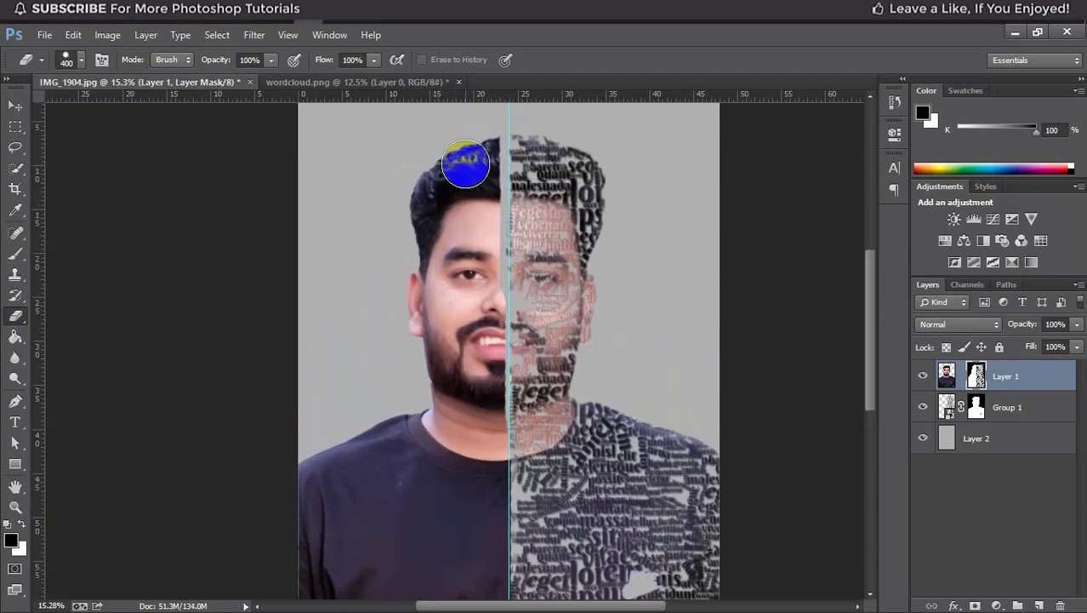
{"action": "scroll", "coordinate": [502, 219], "scroll_direction": "up", "scroll_amount": 3}
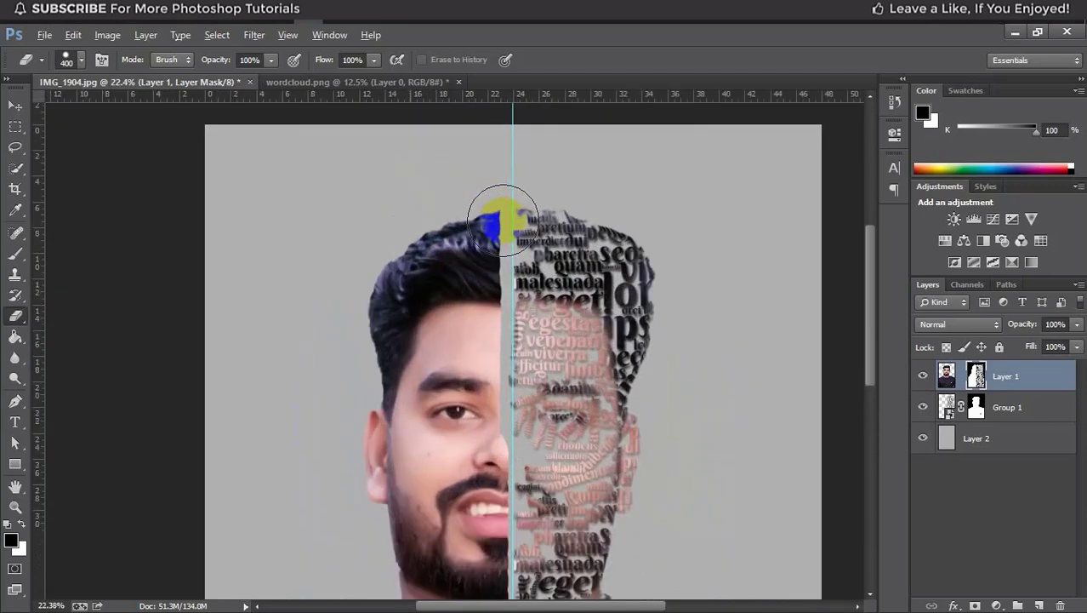
{"action": "key", "text": "bracketleft"}
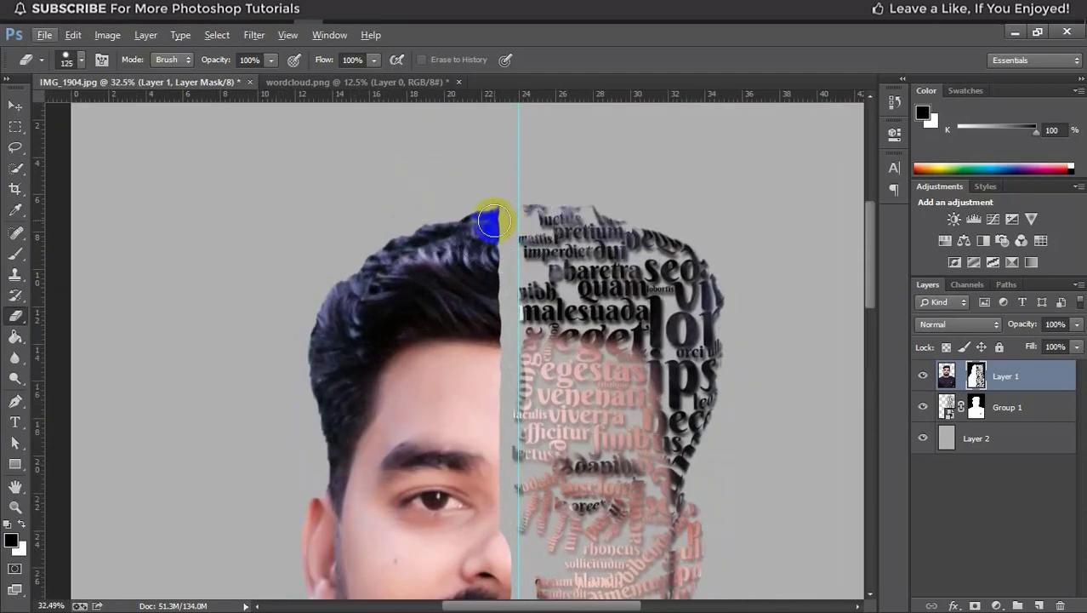
{"action": "key", "text": "bracketleft"}
{"action": "key", "text": "bracketleft"}
{"action": "mouse_move", "coordinate": [495, 216]}
{"action": "left_mouse_down"}
{"action": "mouse_move", "coordinate": [502, 260]}
{"action": "mouse_move", "coordinate": [512, 191]}
{"action": "mouse_move", "coordinate": [502, 393]}
{"action": "left_mouse_up"}
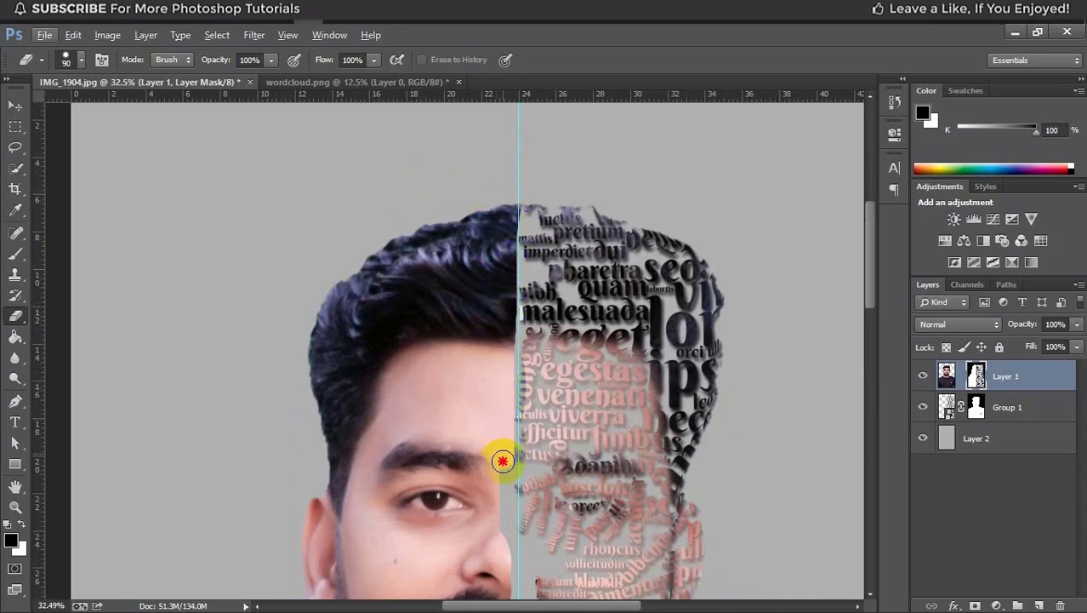
{"action": "mouse_move", "coordinate": [502, 460]}
{"action": "left_mouse_down"}
{"action": "mouse_move", "coordinate": [500, 512]}
{"action": "mouse_move", "coordinate": [504, 219]}
{"action": "mouse_move", "coordinate": [501, 236]}
{"action": "left_mouse_up"}
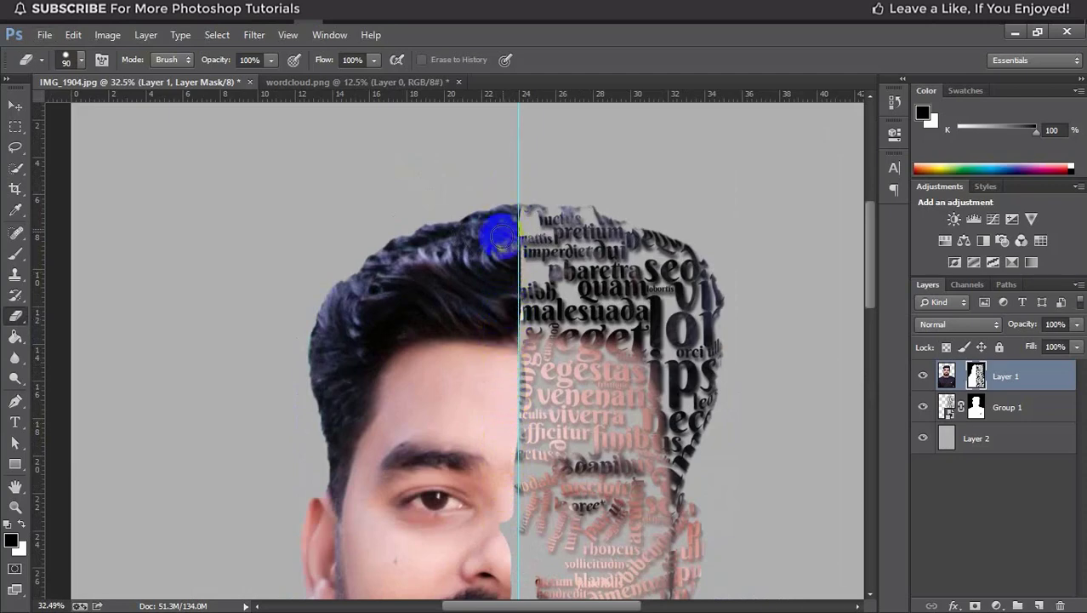
- Continue erasing the mask down the guide to reveal the strip of nose, mouth, beard and neck
{"action": "scroll", "coordinate": [499, 231], "scroll_direction": "down", "scroll_amount": 5}
{"action": "left_click", "coordinate": [506, 331]}
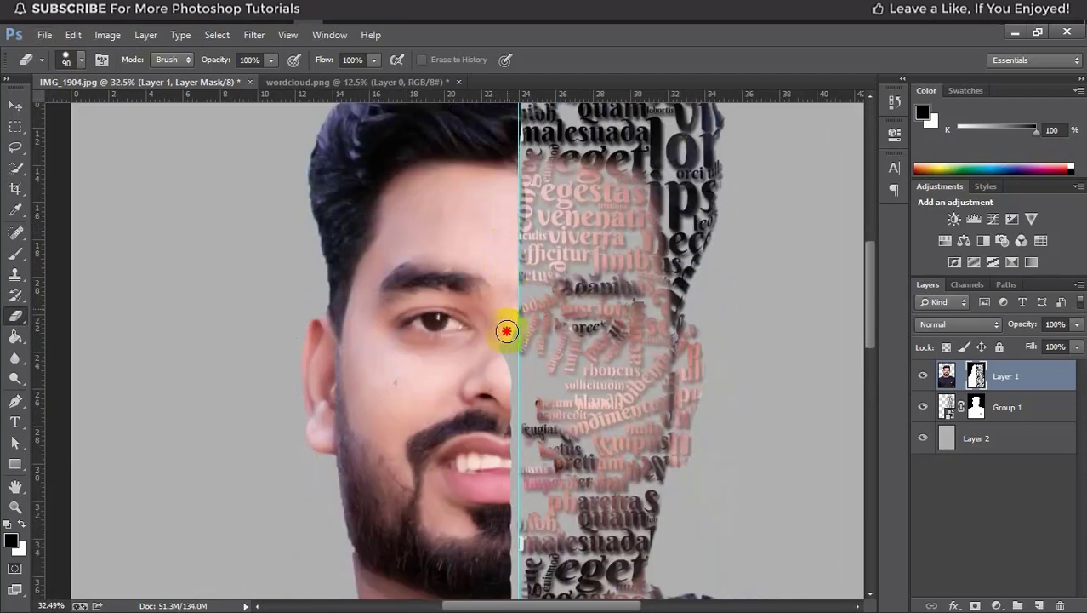
{"action": "left_click_drag", "start_coordinate": [506, 331], "coordinate": [504, 508]}
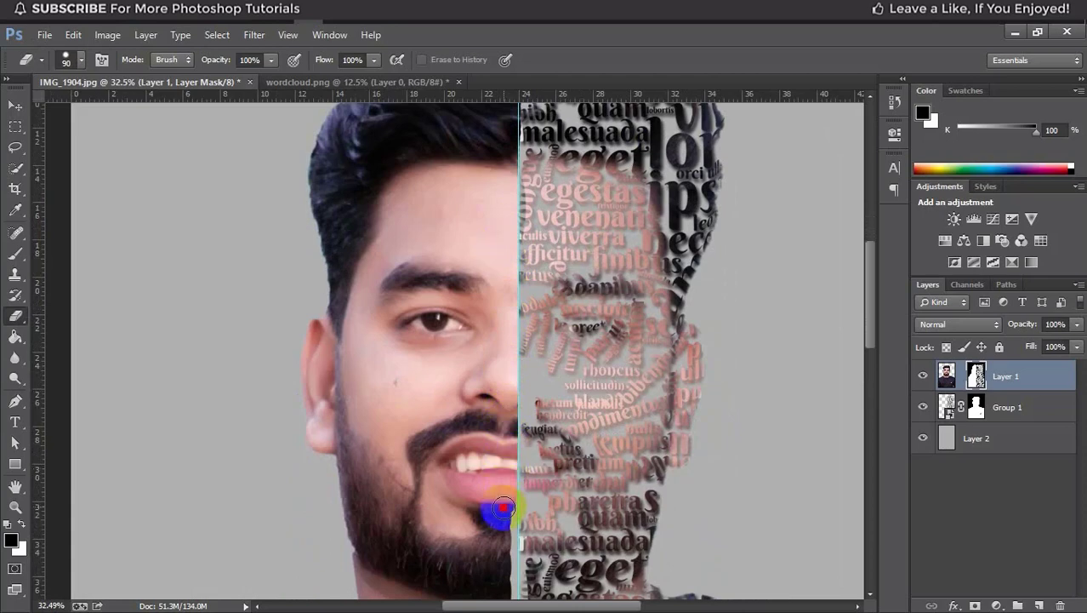
{"action": "scroll", "coordinate": [498, 370], "scroll_direction": "down", "scroll_amount": 5}
{"action": "left_click_drag", "start_coordinate": [509, 294], "coordinate": [503, 472]}
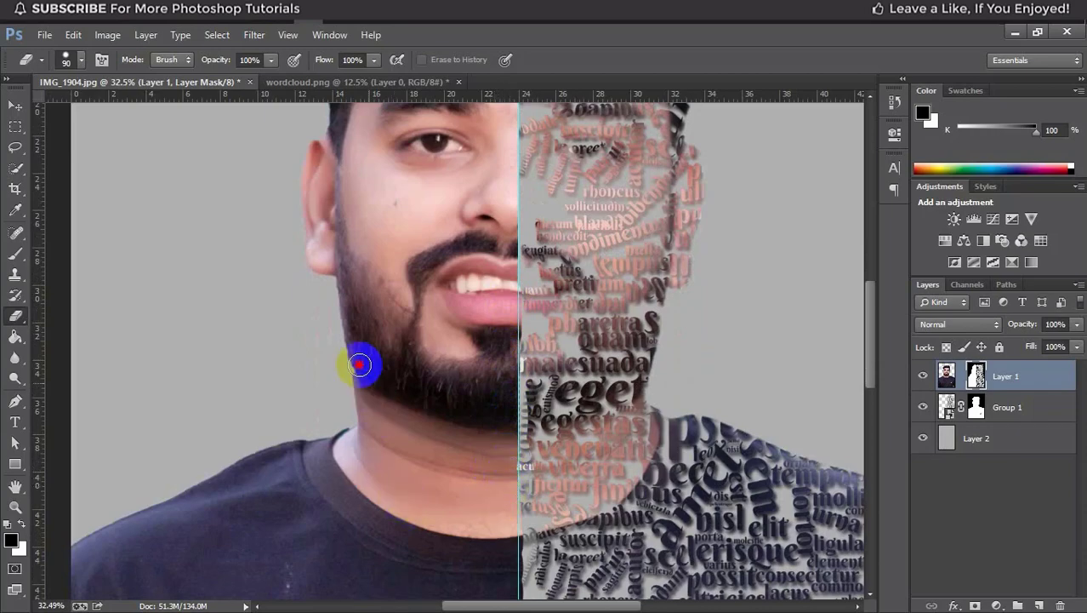
- Hide the guides and switch to the Move tool
{"action": "scroll", "coordinate": [462, 311], "scroll_direction": "down", "scroll_amount": 4}
{"action": "scroll", "coordinate": [462, 311], "scroll_direction": "down", "scroll_amount": 2}
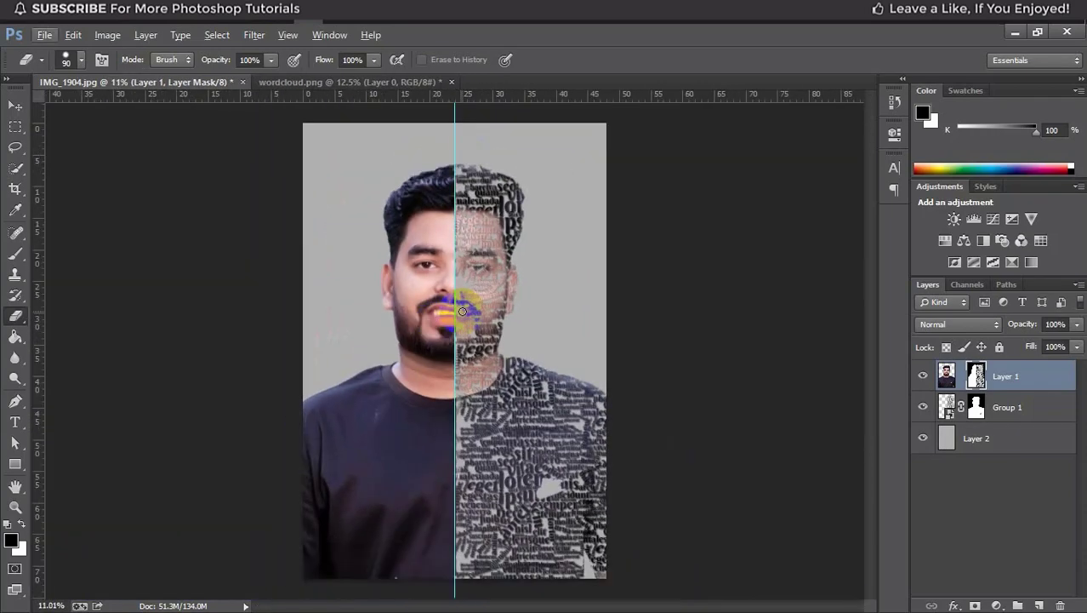
{"action": "key", "text": "ctrl+semicolon"}
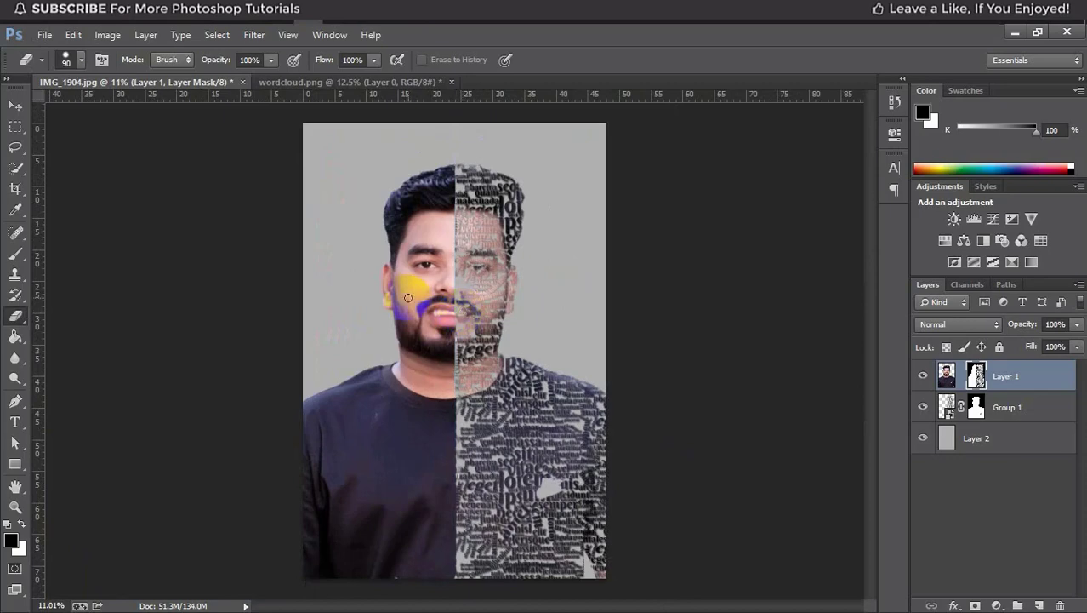
{"action": "left_click", "coordinate": [15, 106]}
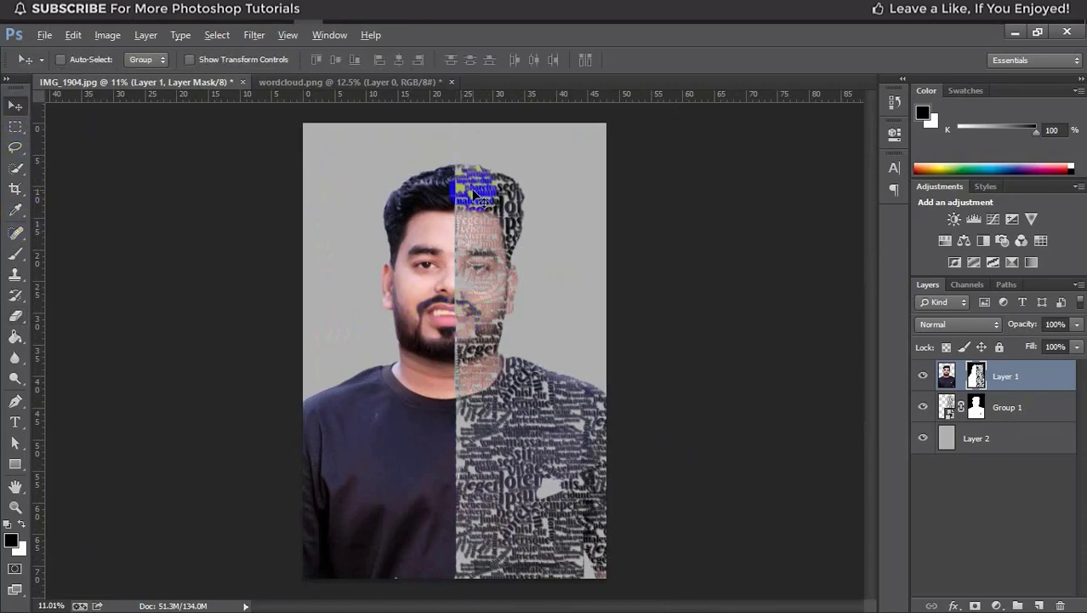
- Examine the lettering across the face and shirt up close and within the full half-face composition
{"action": "scroll", "coordinate": [476, 196], "scroll_direction": "up", "scroll_amount": 2}
{"action": "scroll", "coordinate": [519, 385], "scroll_direction": "down", "scroll_amount": 2}
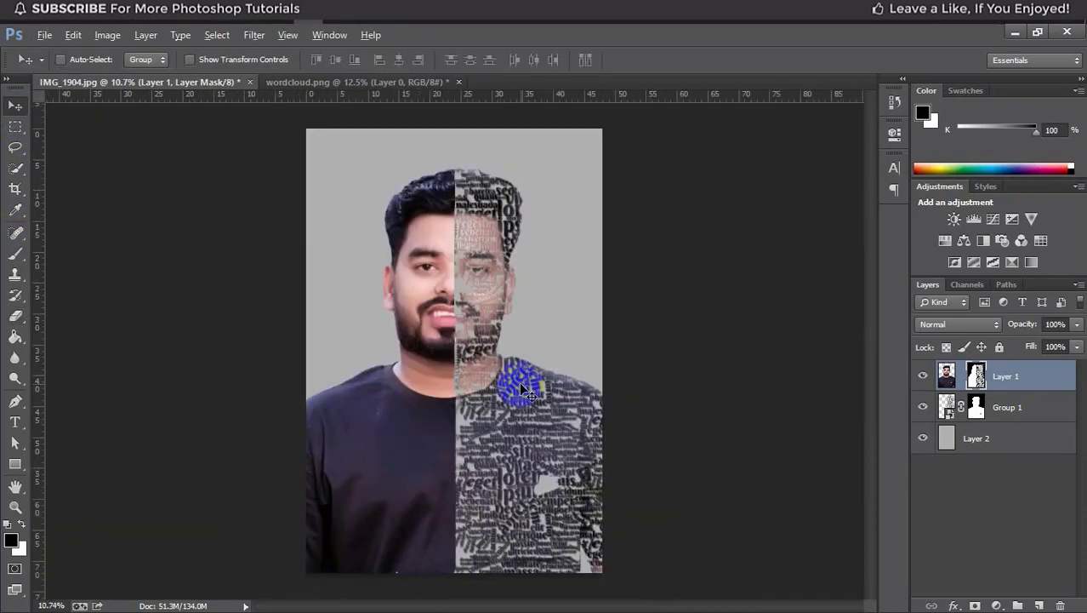
{"action": "scroll", "coordinate": [492, 271], "scroll_direction": "up", "scroll_amount": 5}
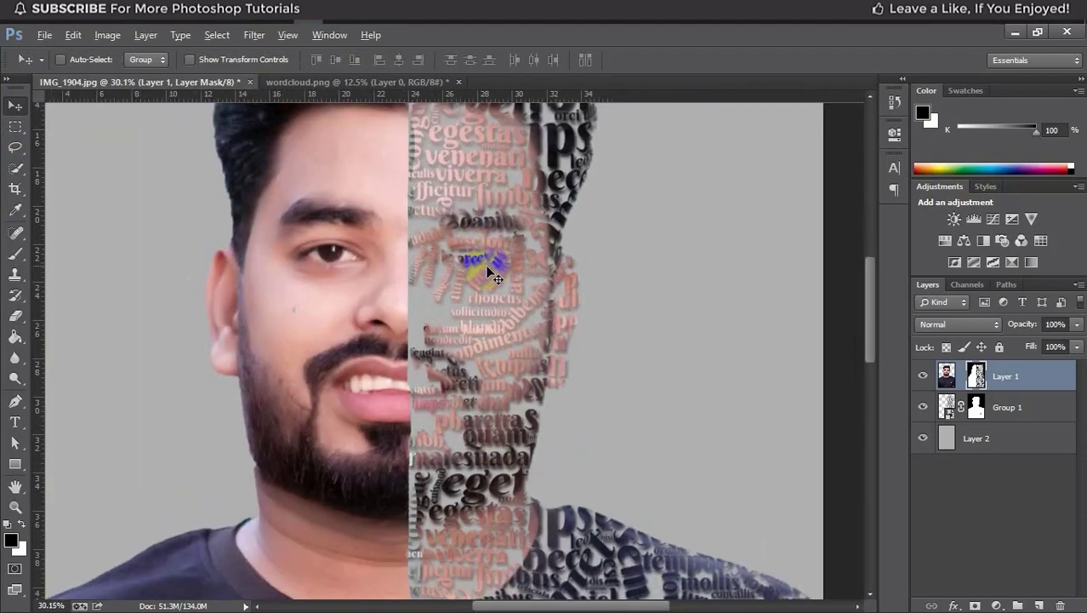
{"action": "scroll", "coordinate": [492, 274], "scroll_direction": "down", "scroll_amount": 6}
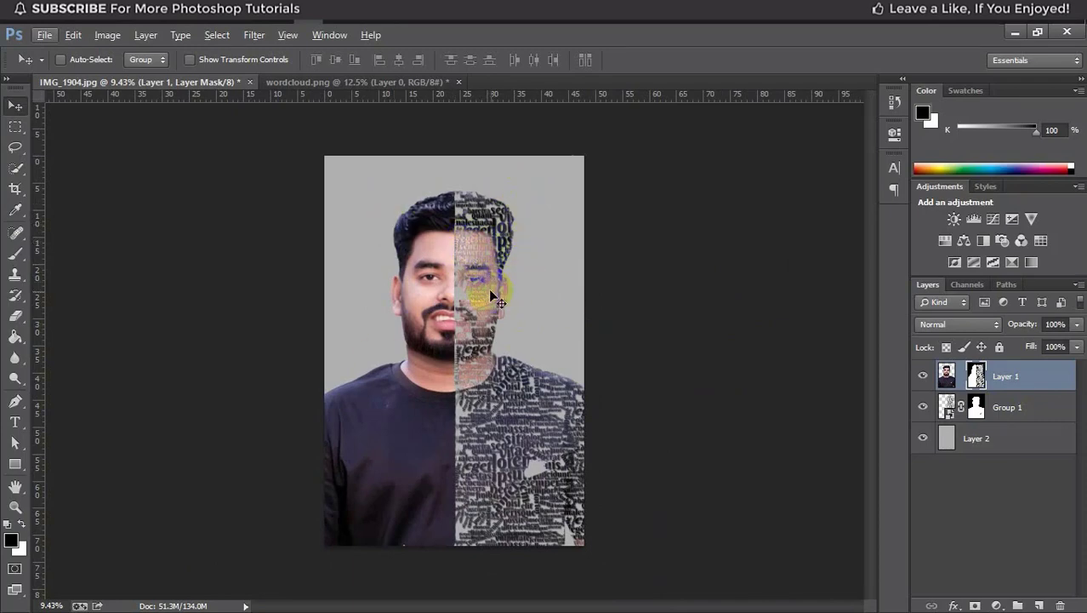
{"action": "scroll", "coordinate": [558, 478], "scroll_direction": "up", "scroll_amount": 6}
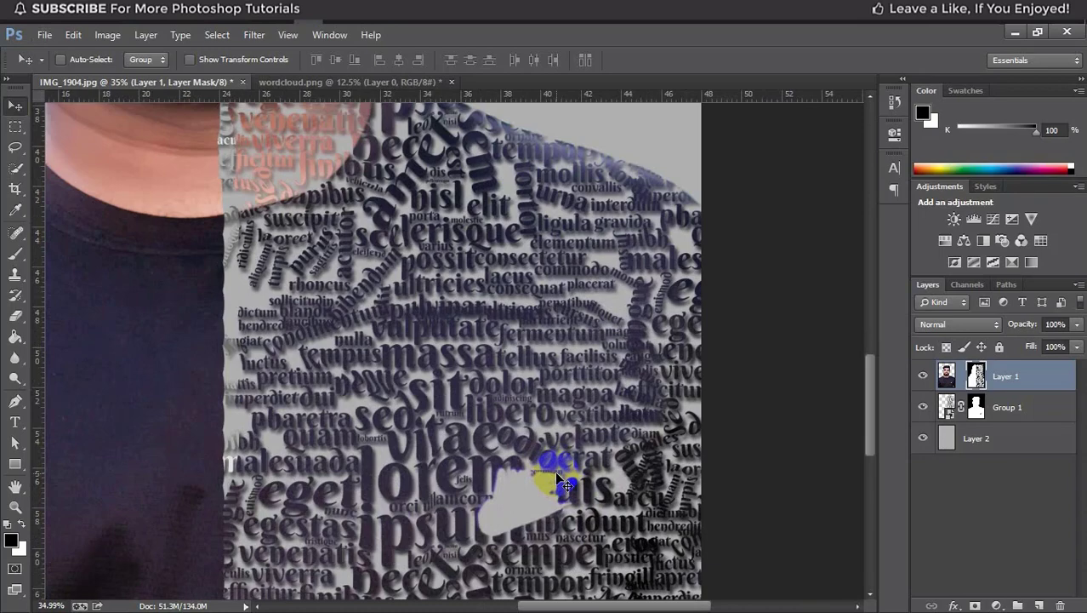
{"action": "scroll", "coordinate": [553, 479], "scroll_direction": "down", "scroll_amount": 5}
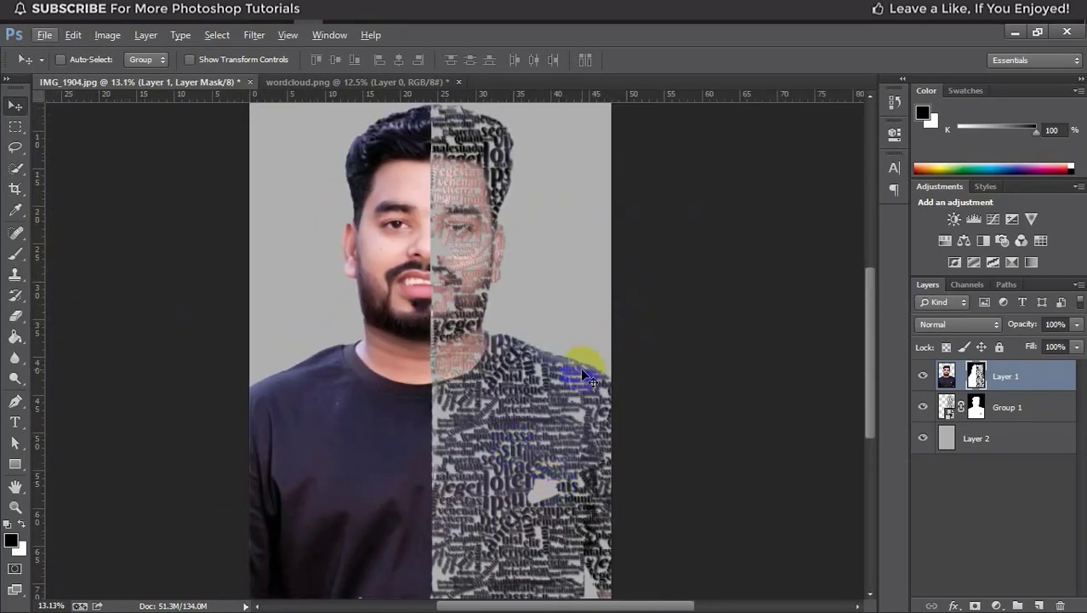
{"action": "scroll", "coordinate": [582, 370], "scroll_direction": "down", "scroll_amount": 1}
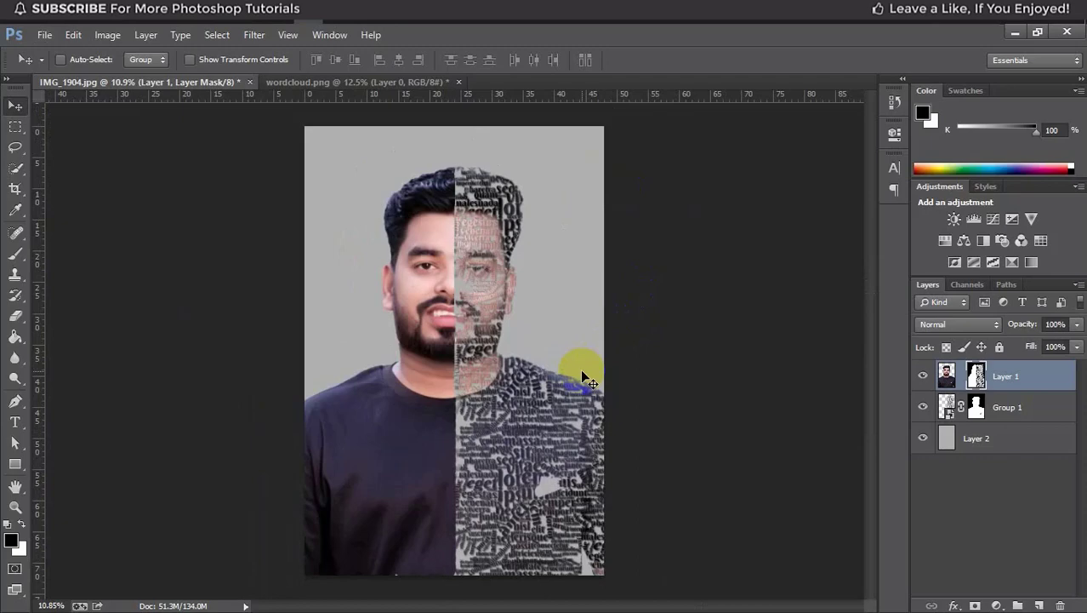